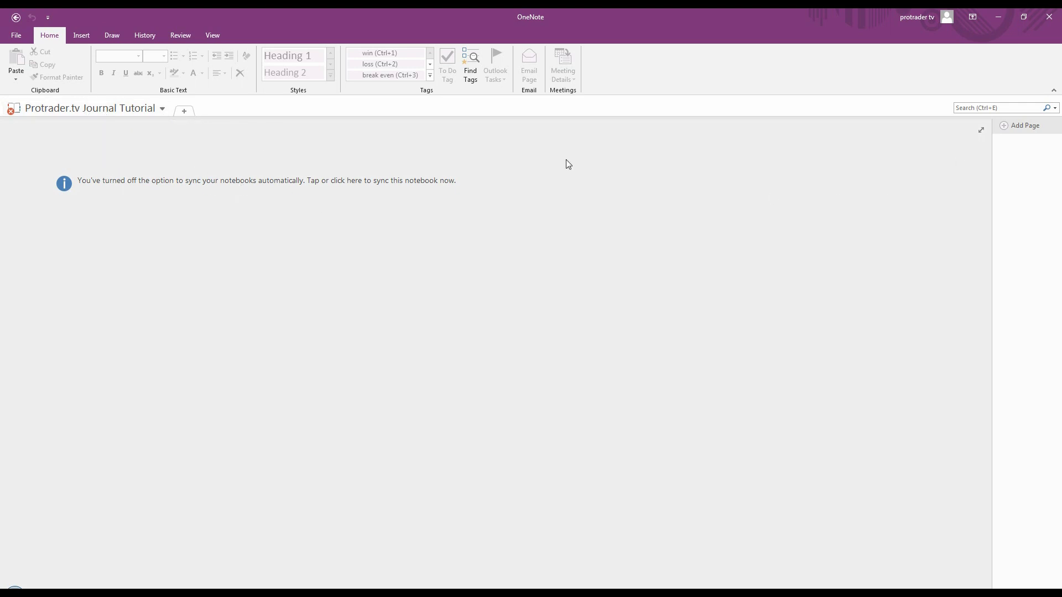
- Create a new section named 2019 and title its first page 2019-07-19
click(185, 111)
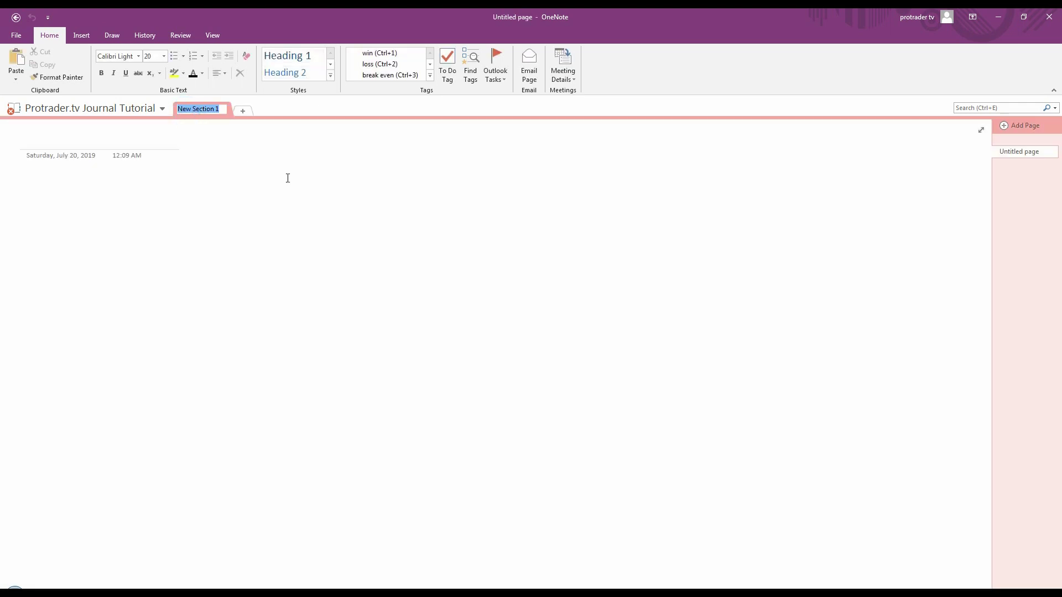
text(2019)
key(Return)
text(2019)
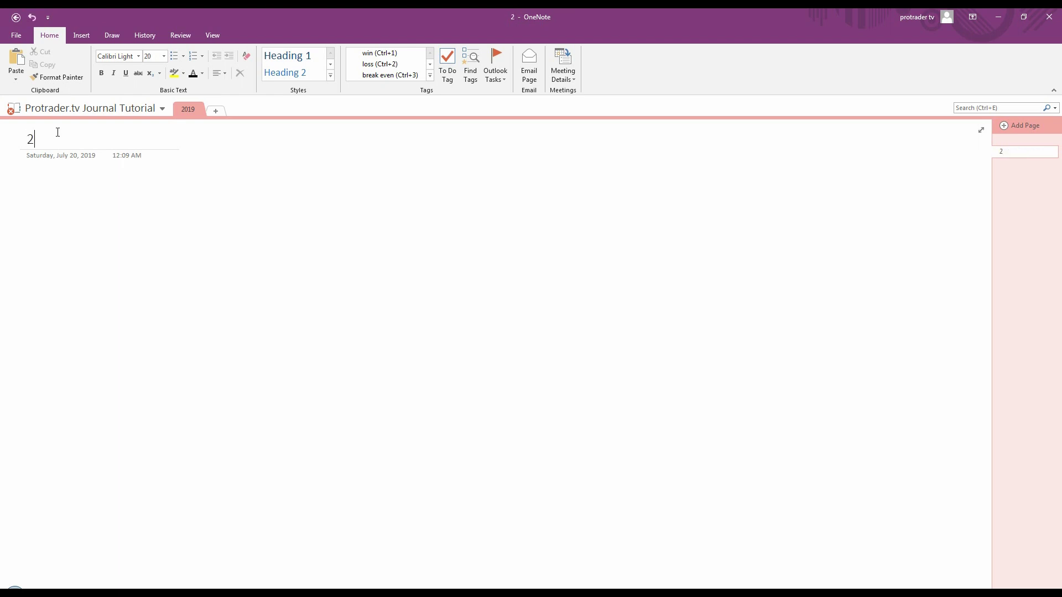
text(-07-19)
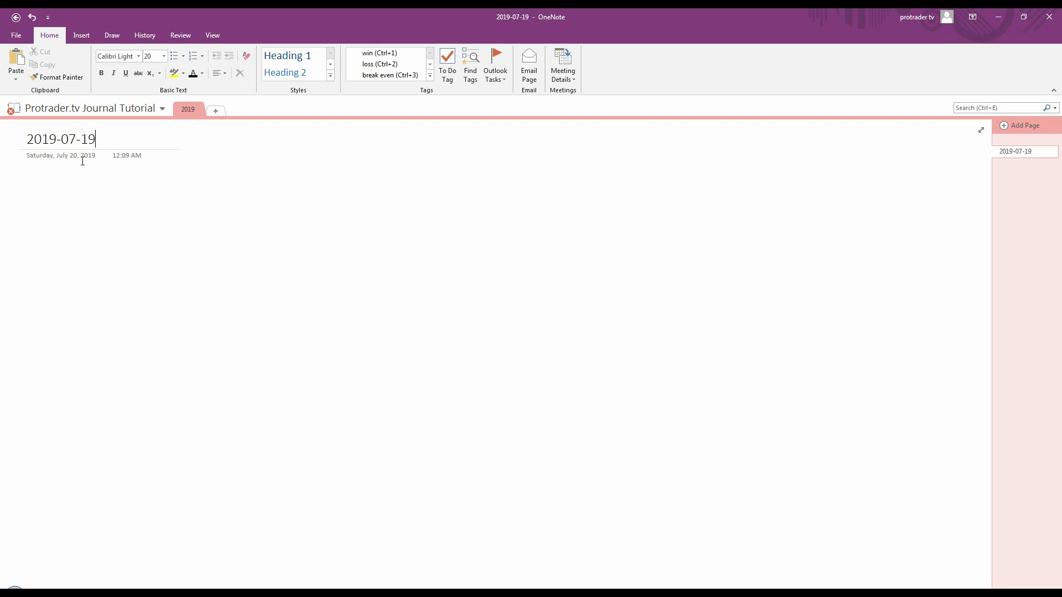
click(122, 218)
- Paste the annotated chart screenshot and restore it to its original size
key(ctrl+v)
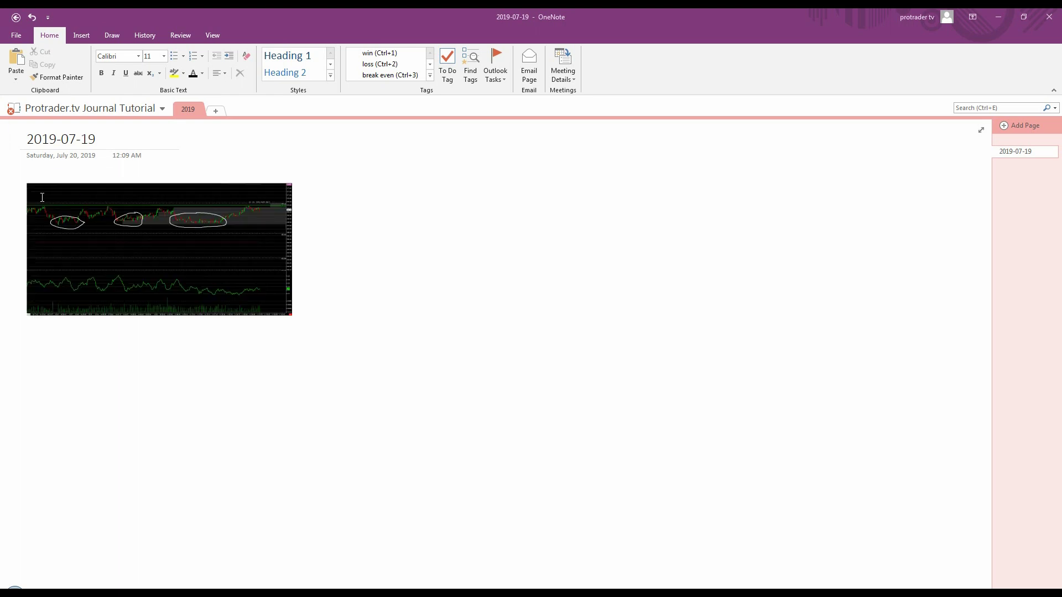
right_click(164, 237)
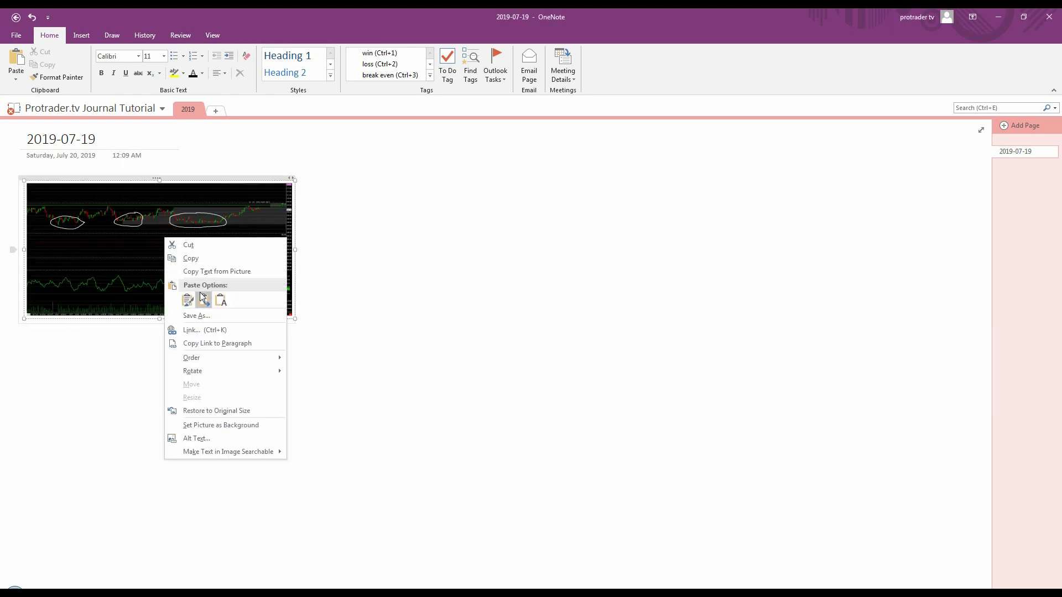
click(241, 413)
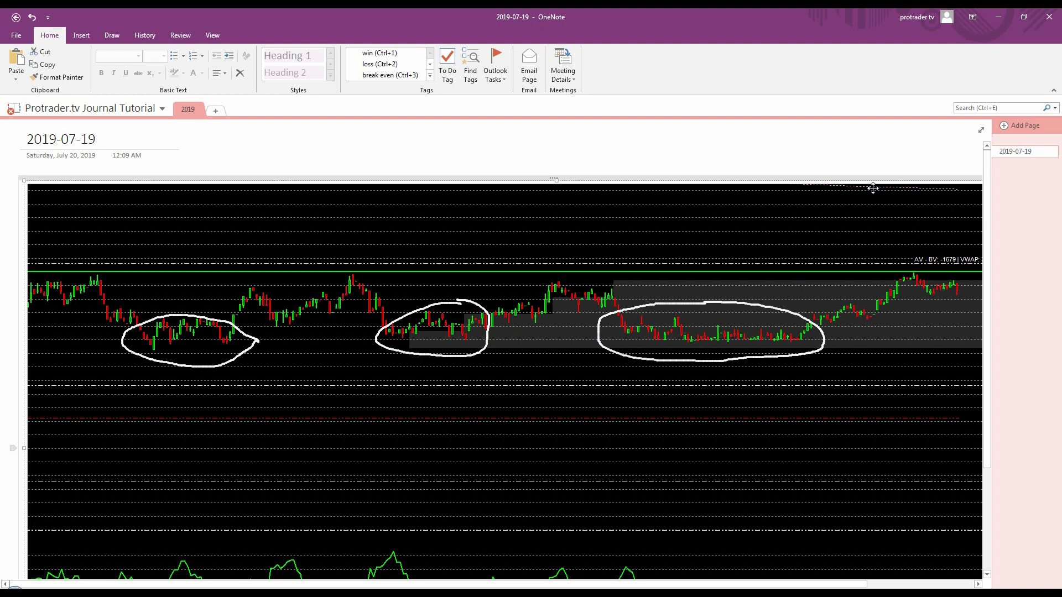
- Move the chart flush to the page's left edge, just below the date line
click(812, 171)
drag(810, 171, 785, 145)
drag(676, 153, 675, 205)
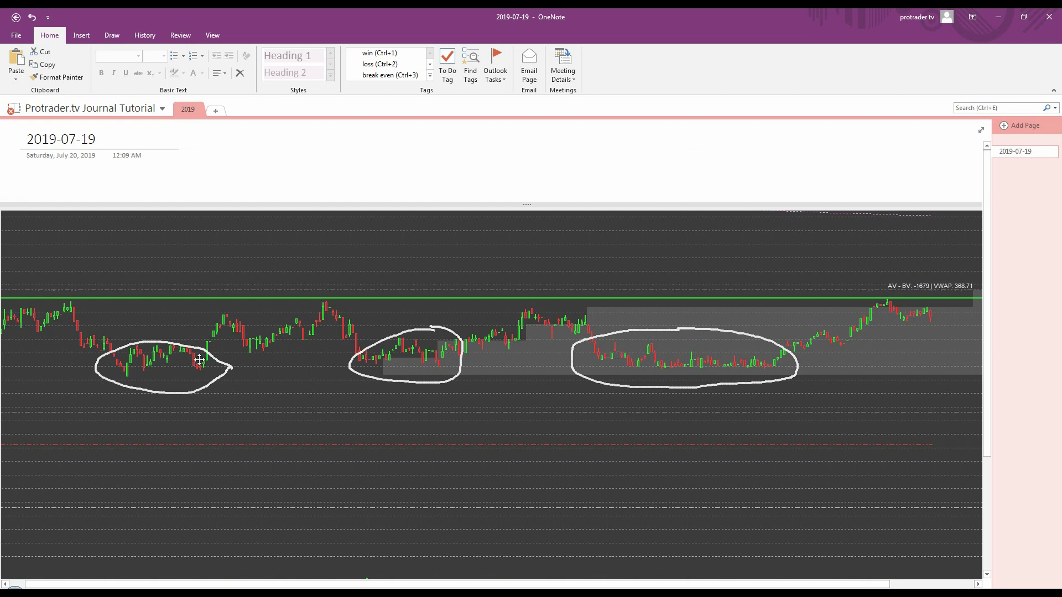
click(473, 179)
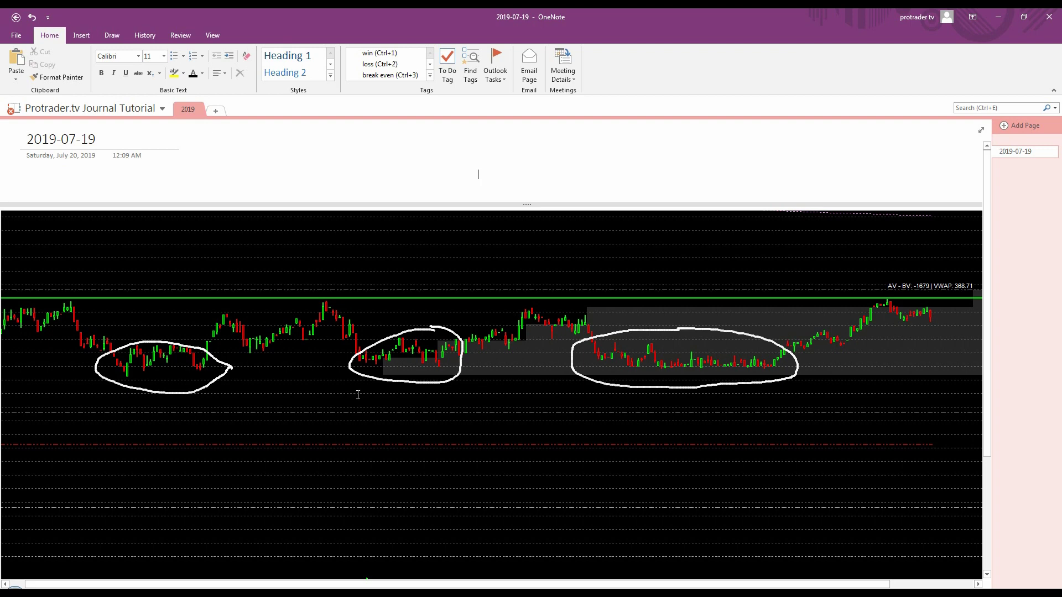
drag(988, 298, 990, 440)
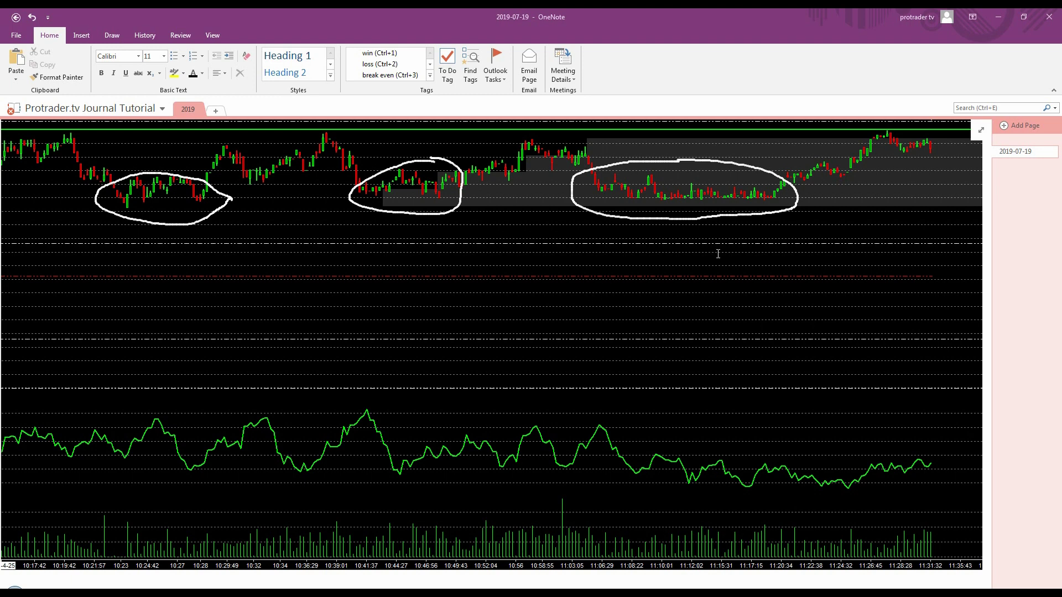
- Switch the page to full page view and shift the chart up and to the left
click(981, 129)
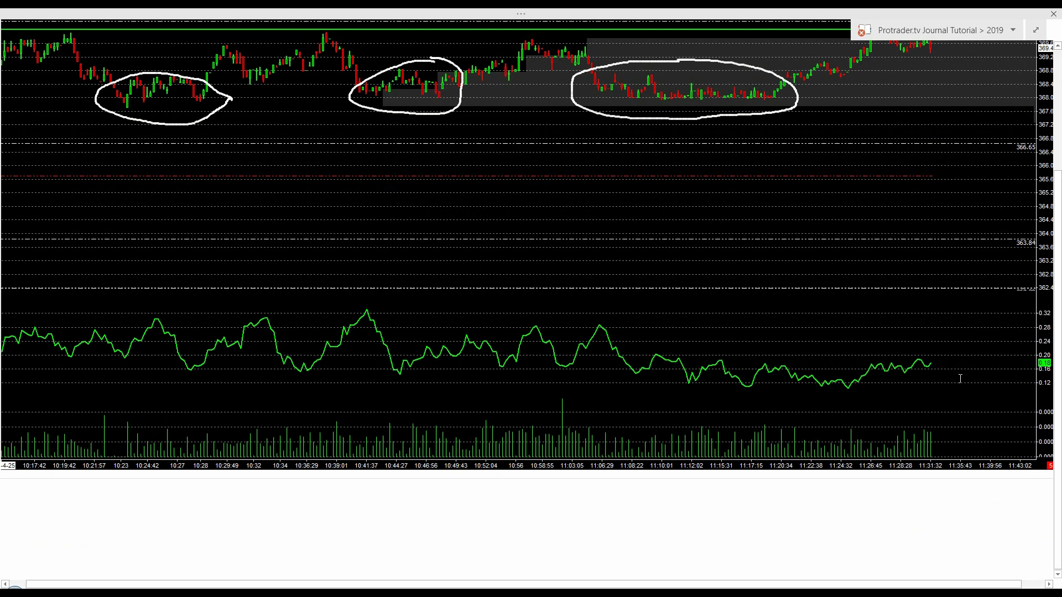
scroll(857, 226, up, 3)
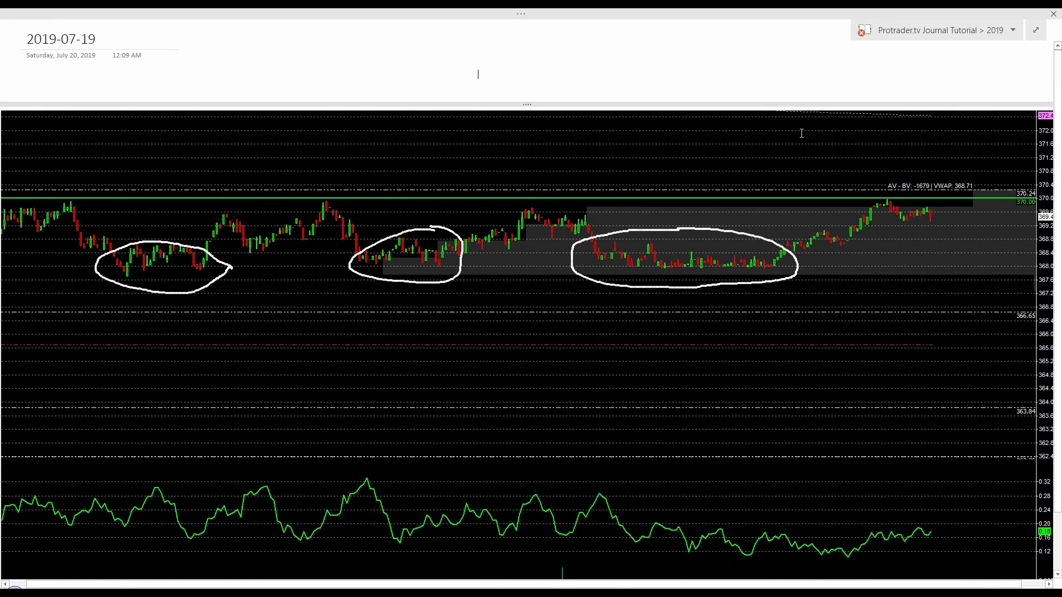
drag(797, 104, 717, 91)
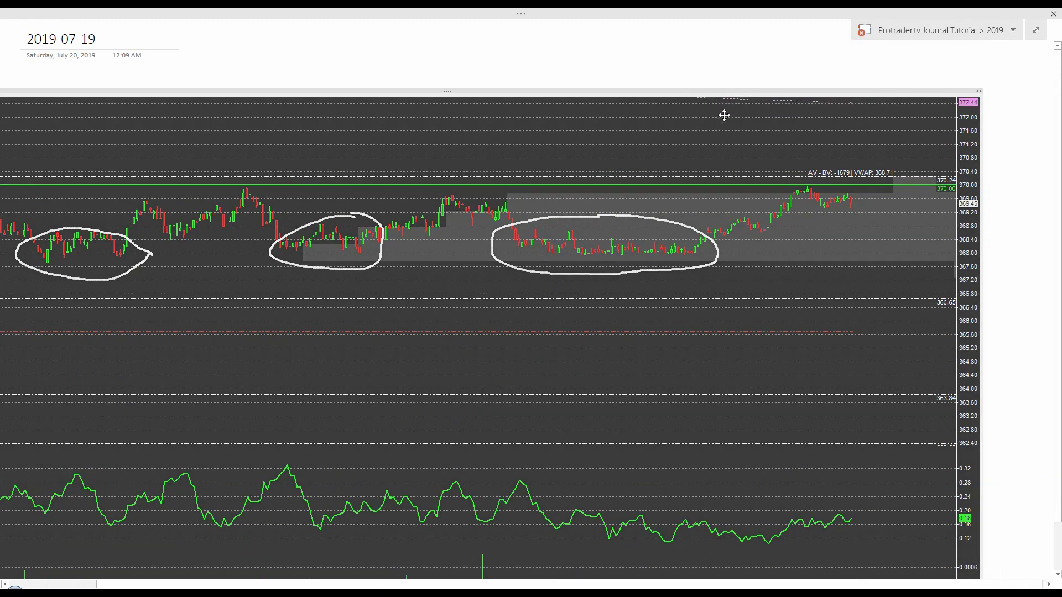
scroll(1049, 299, down, 1)
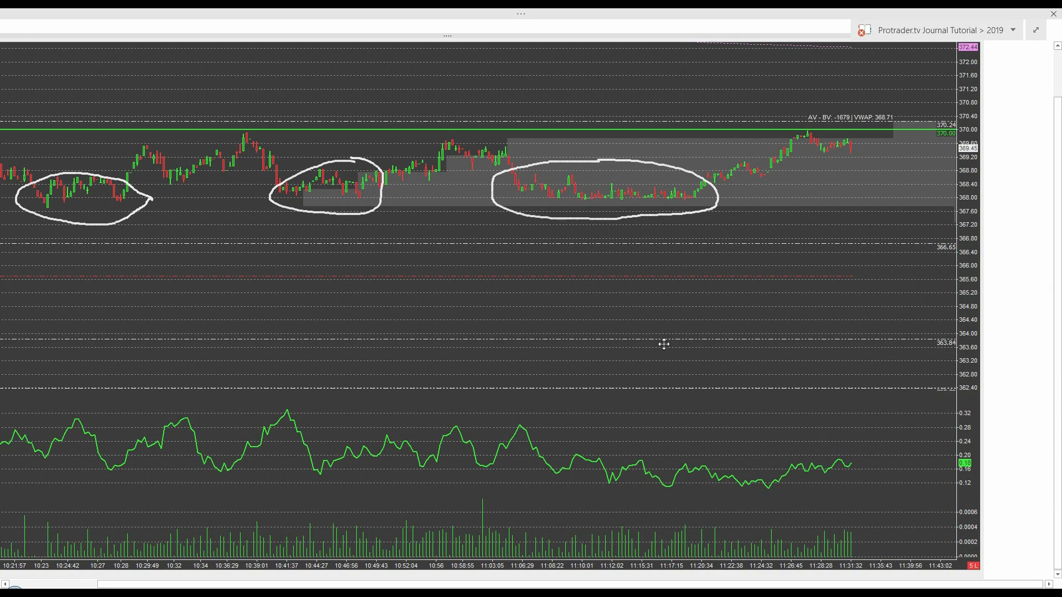
click(1023, 157)
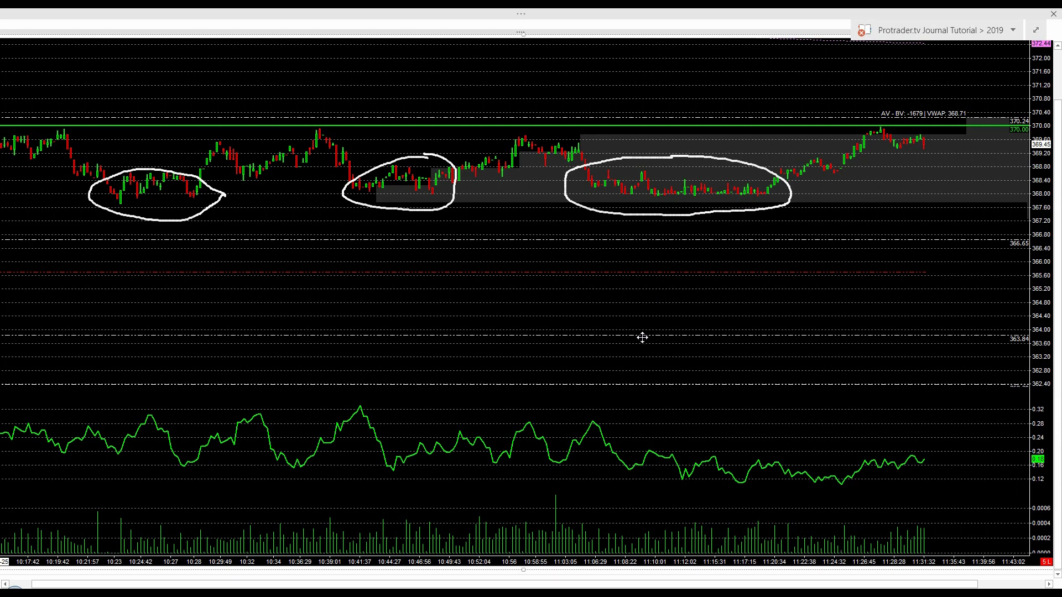
scroll(293, 457, down, 2)
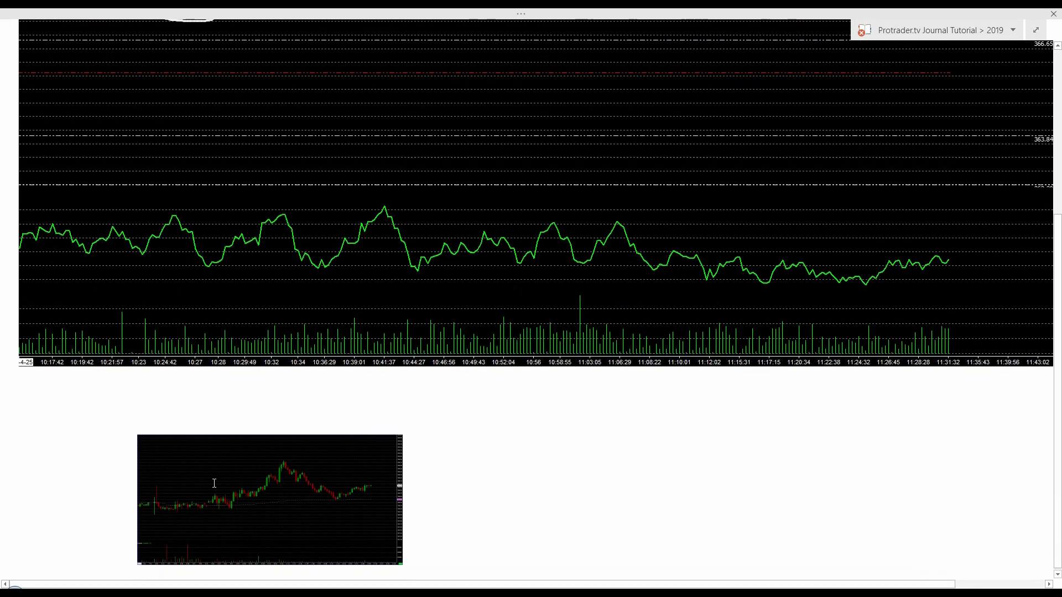
- Restore the second chart to its original size and move it to the page's left edge
right_click(281, 487)
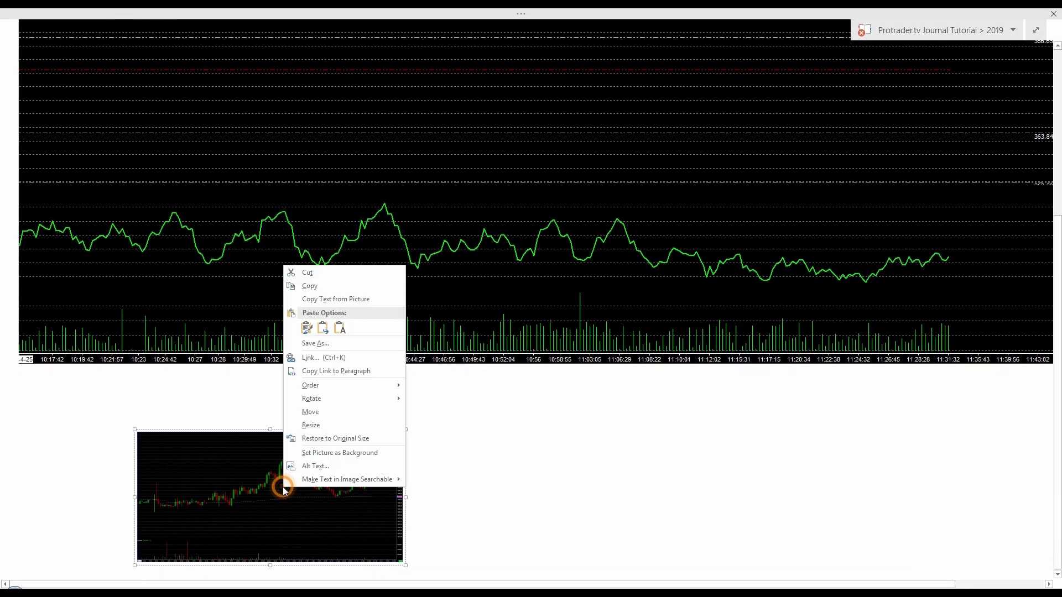
click(323, 438)
drag(588, 430, 452, 418)
scroll(470, 412, down, 5)
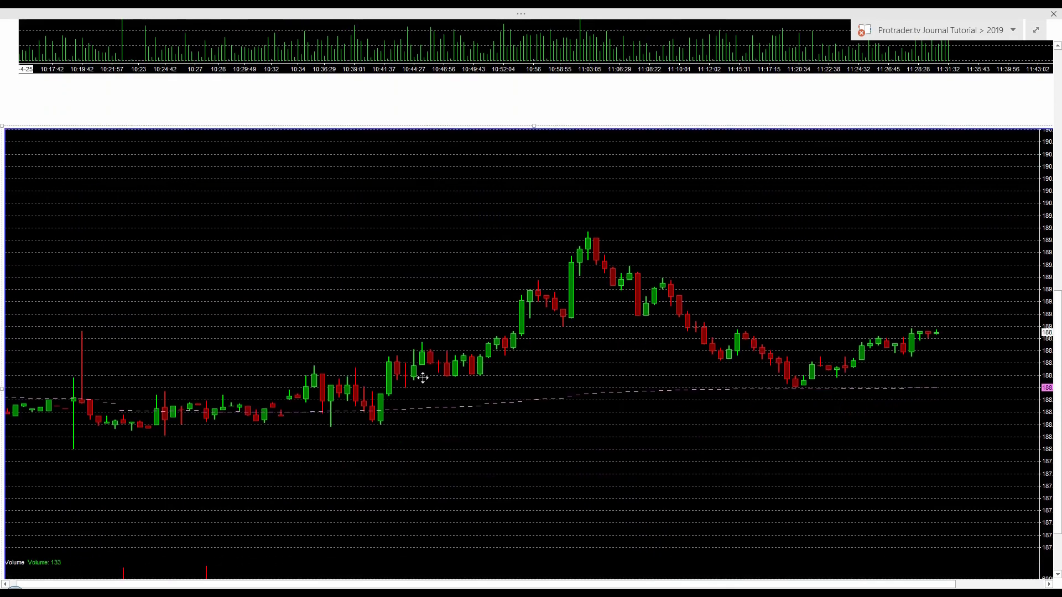
scroll(354, 412, up, 4)
scroll(800, 145, up, 4)
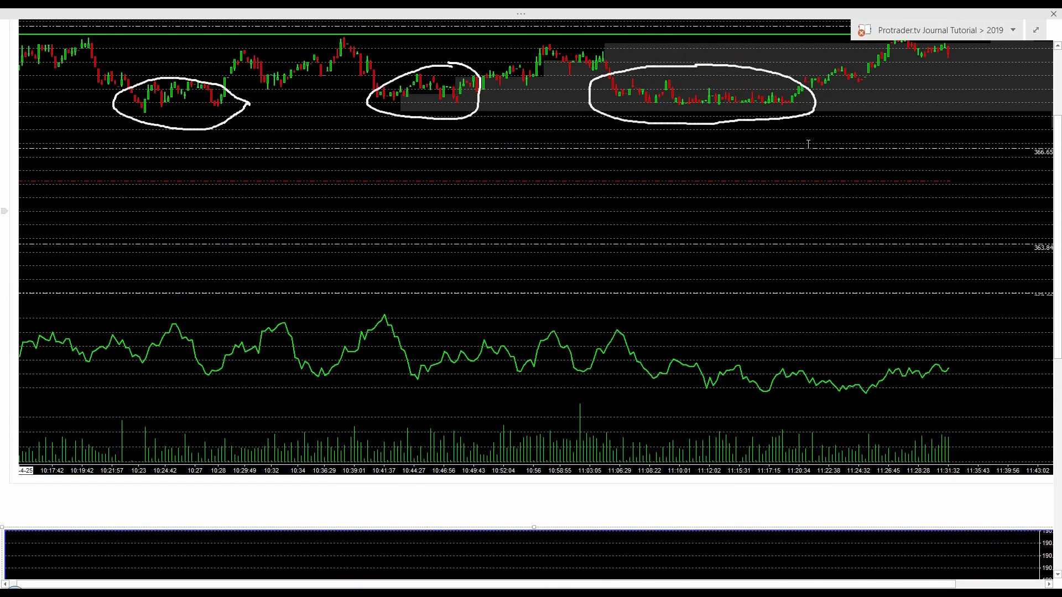
scroll(868, 471, down, 9)
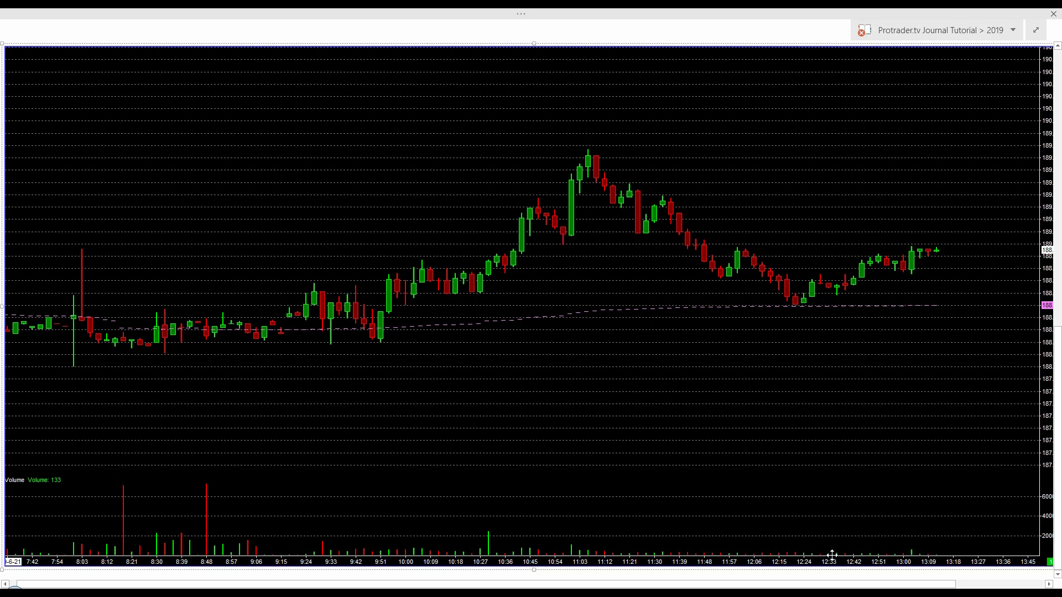
scroll(822, 483, up, 10)
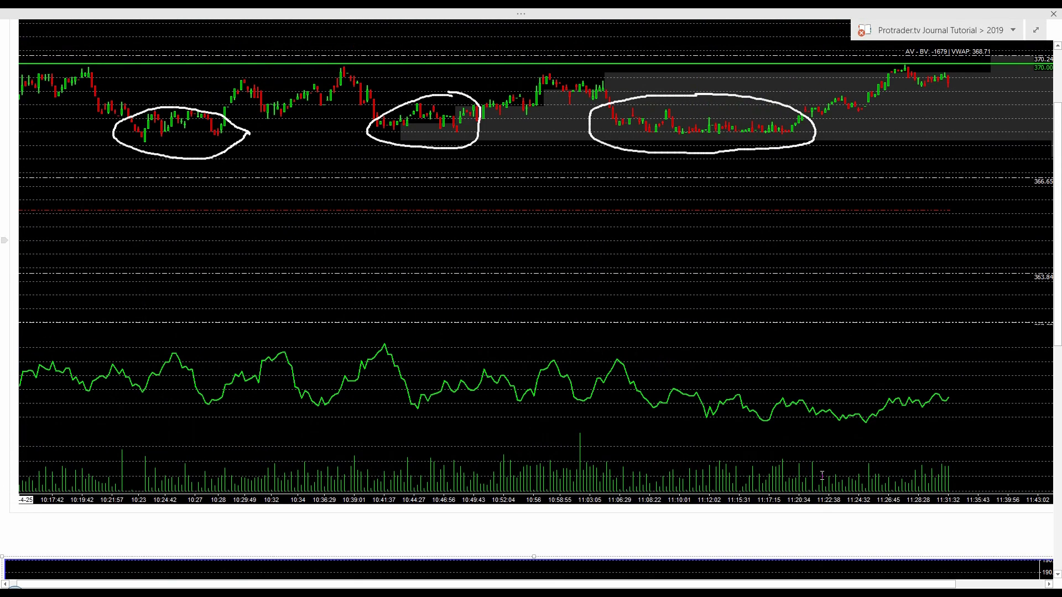
scroll(677, 321, down, 10)
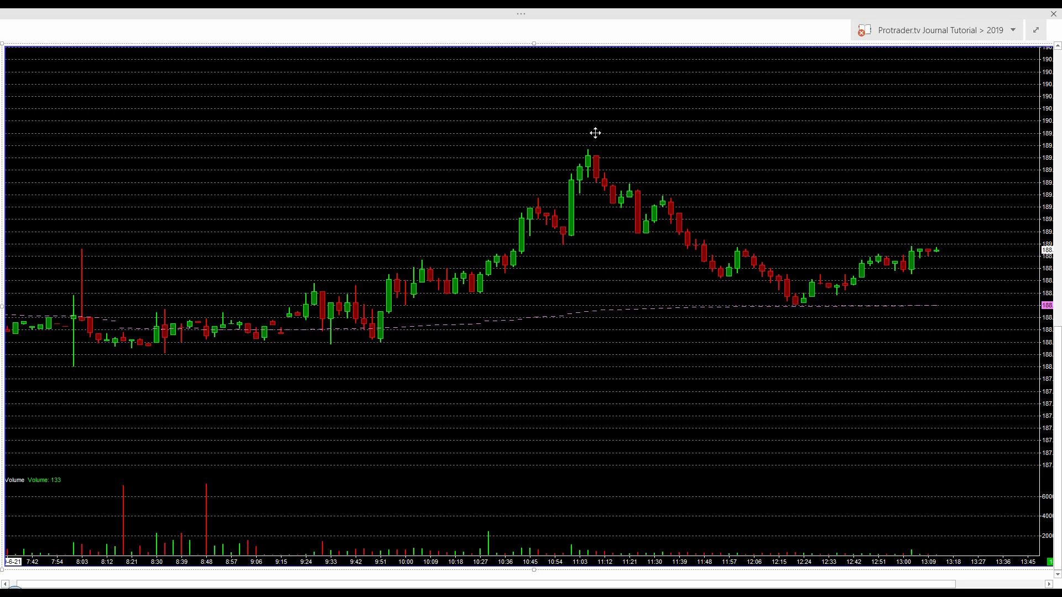
scroll(524, 158, up, 10)
scroll(548, 156, down, 10)
scroll(499, 485, down, 1)
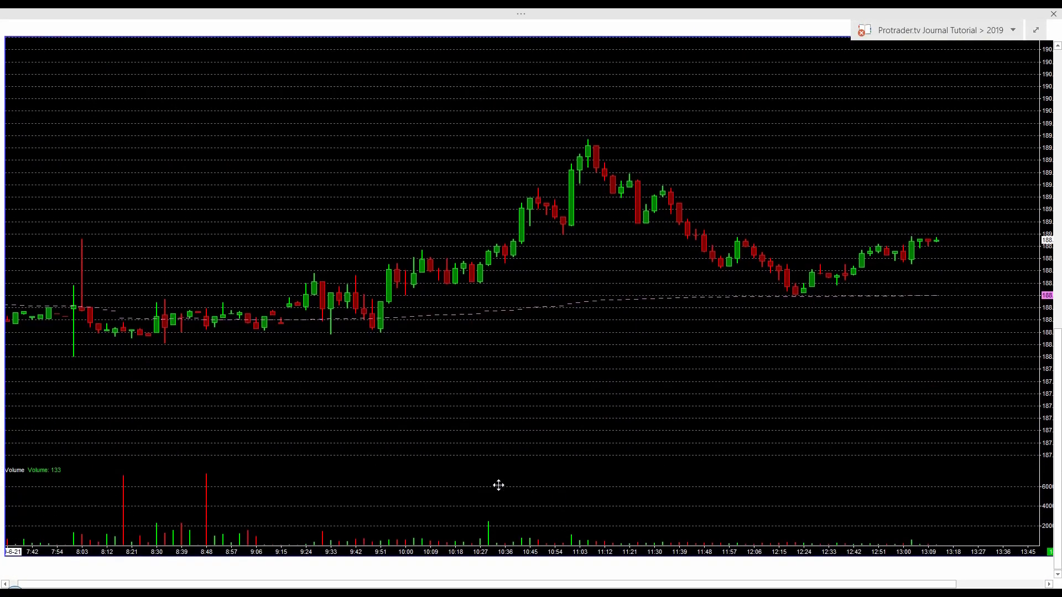
scroll(498, 485, down, 2)
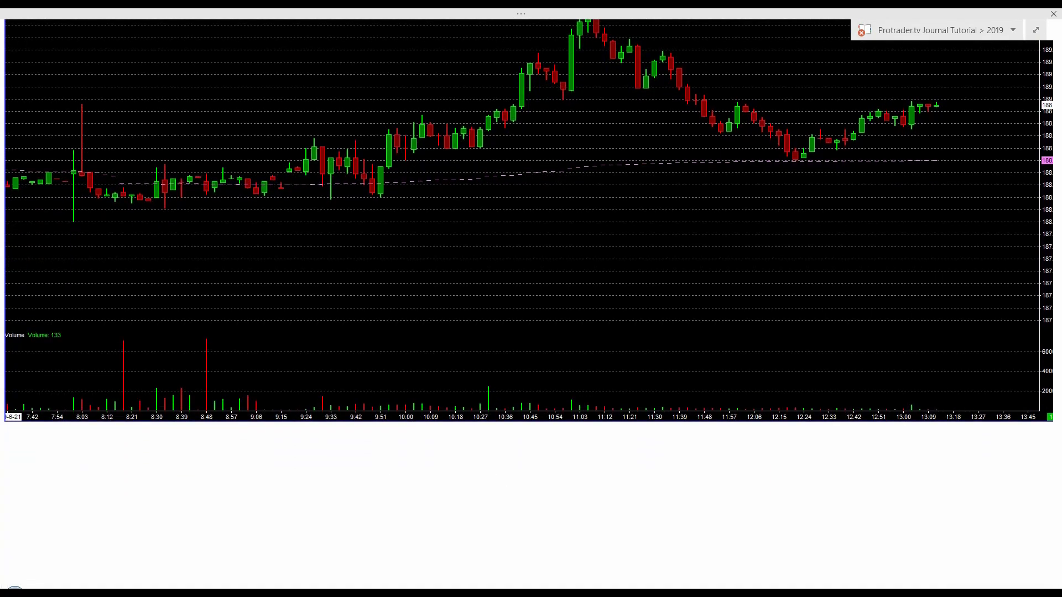
scroll(210, 498, down, 1)
- Restore the volume-profile chart to its original size and move it to the left
right_click(314, 497)
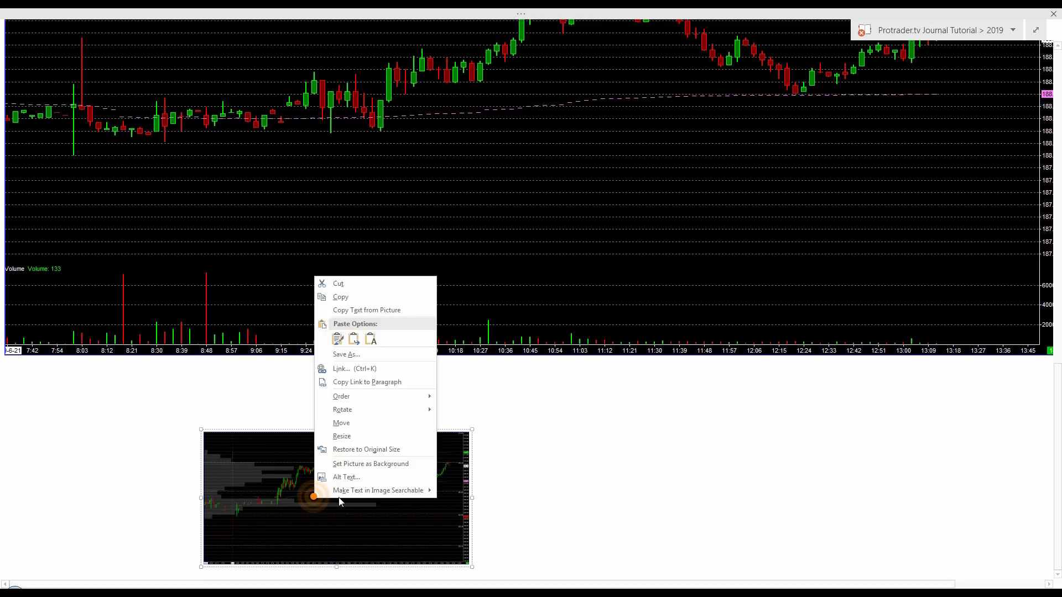
click(368, 445)
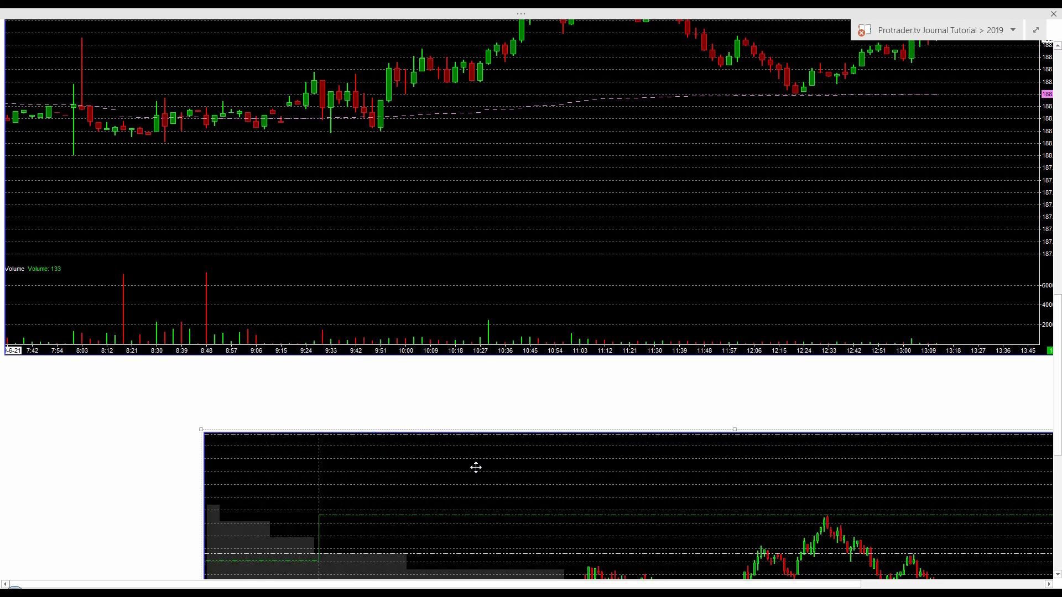
drag(484, 438, 282, 408)
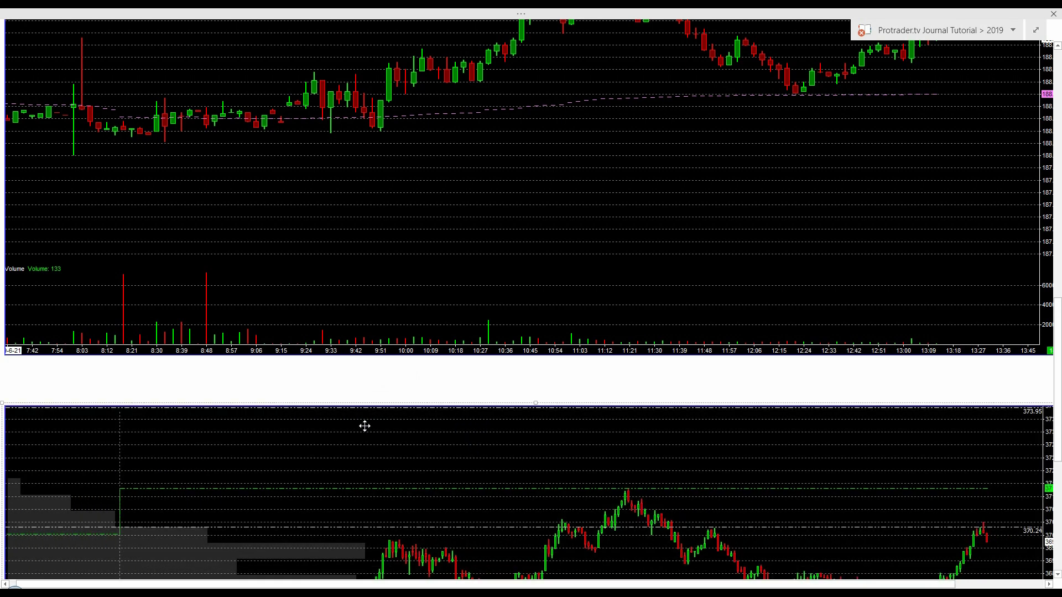
- Review the page's chart screenshots, then exit full page view to show the ribbon again
scroll(387, 443, down, 5)
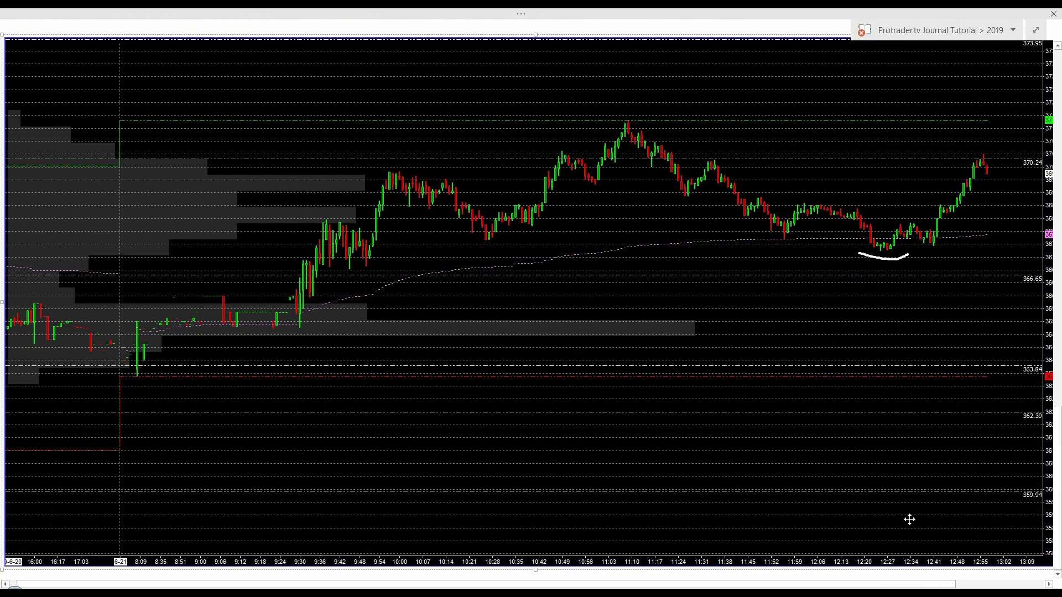
scroll(889, 438, up, 10)
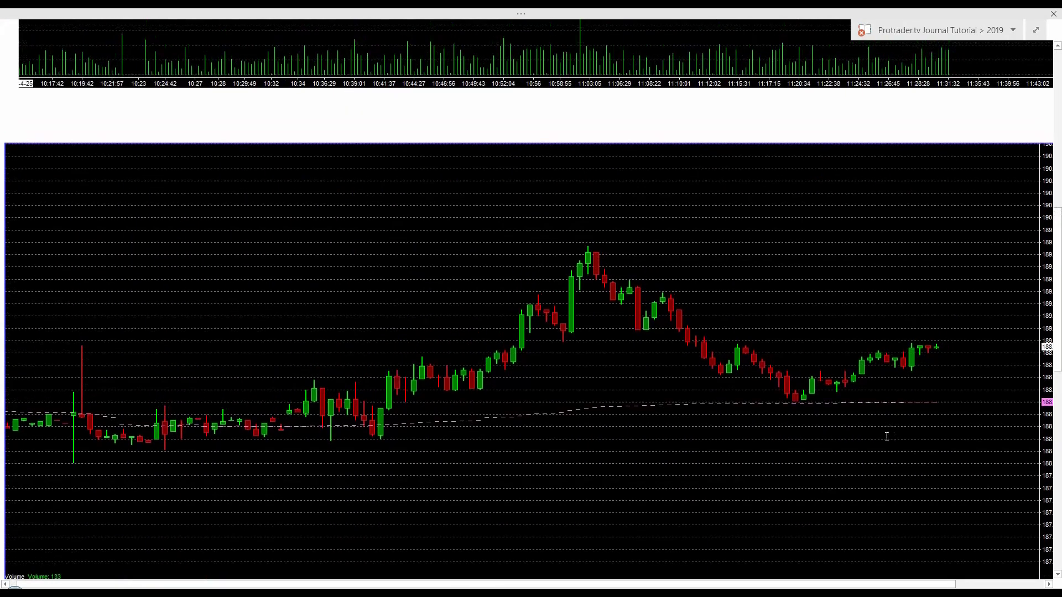
scroll(805, 408, down, 2)
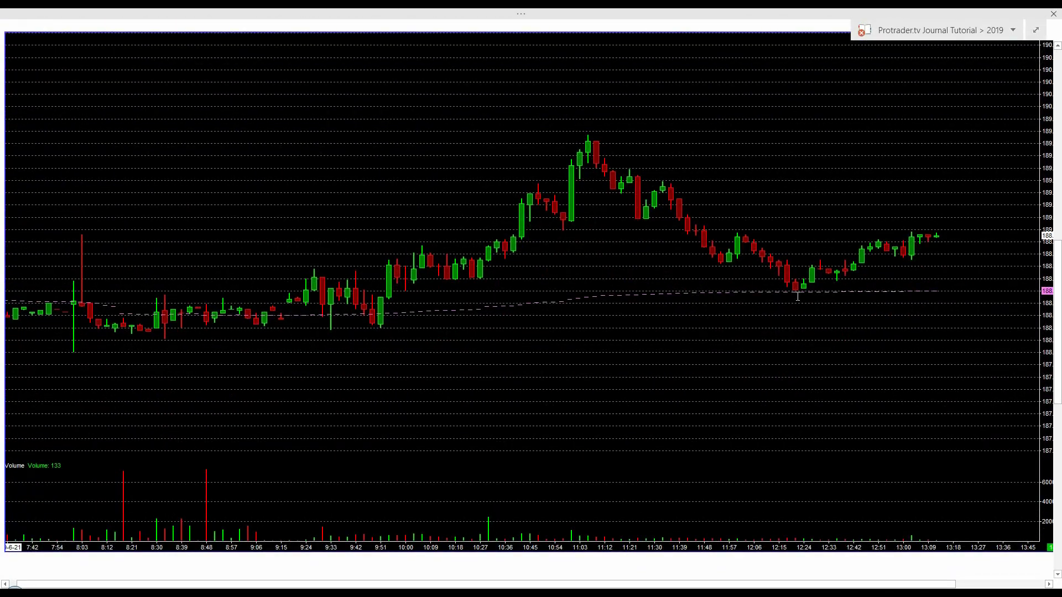
scroll(800, 346, down, 1)
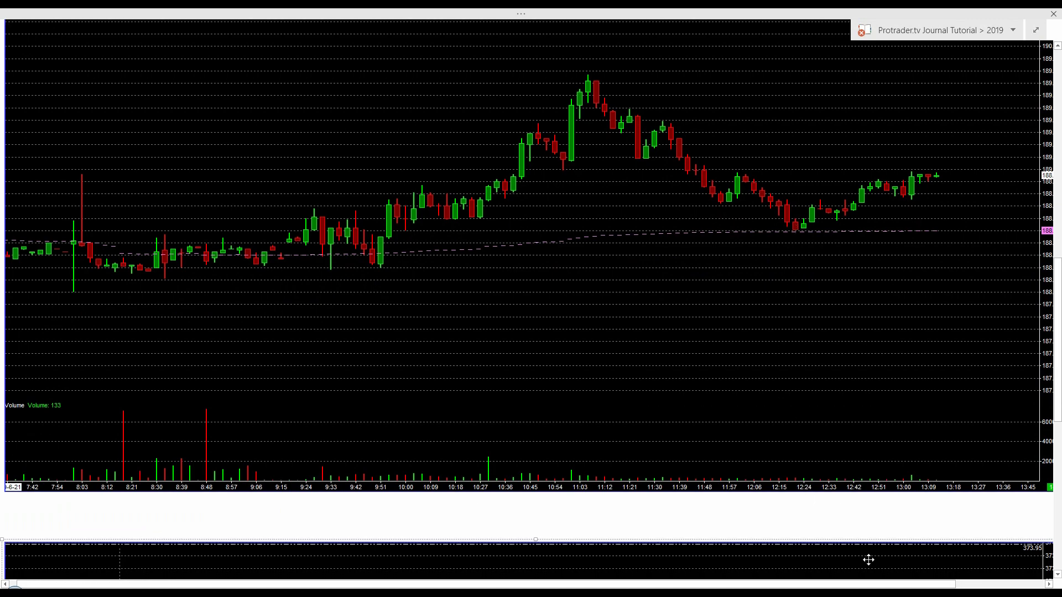
scroll(868, 560, down, 9)
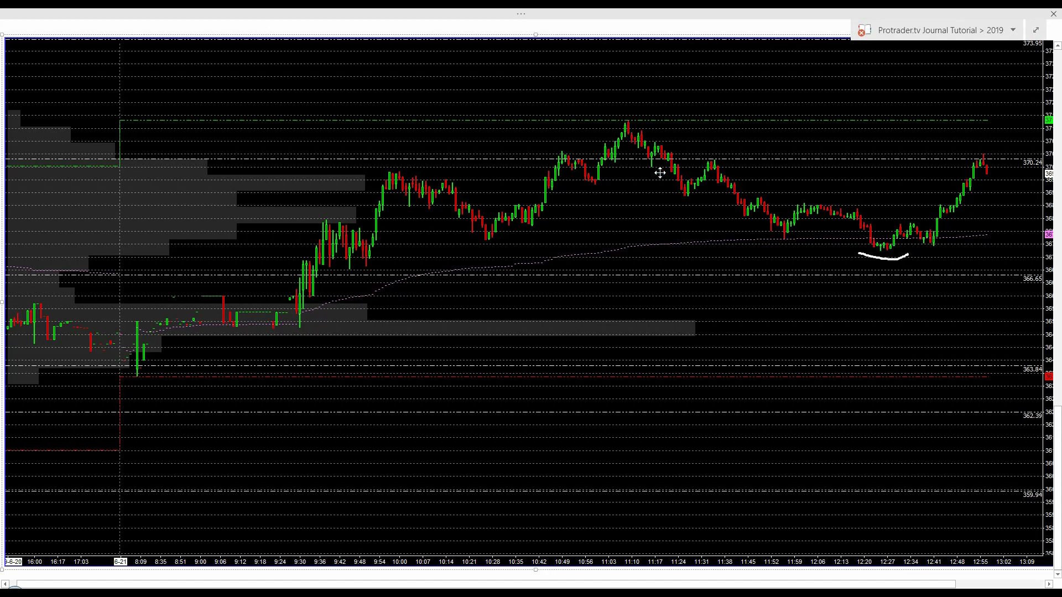
scroll(664, 254, up, 8)
scroll(752, 352, down, 6)
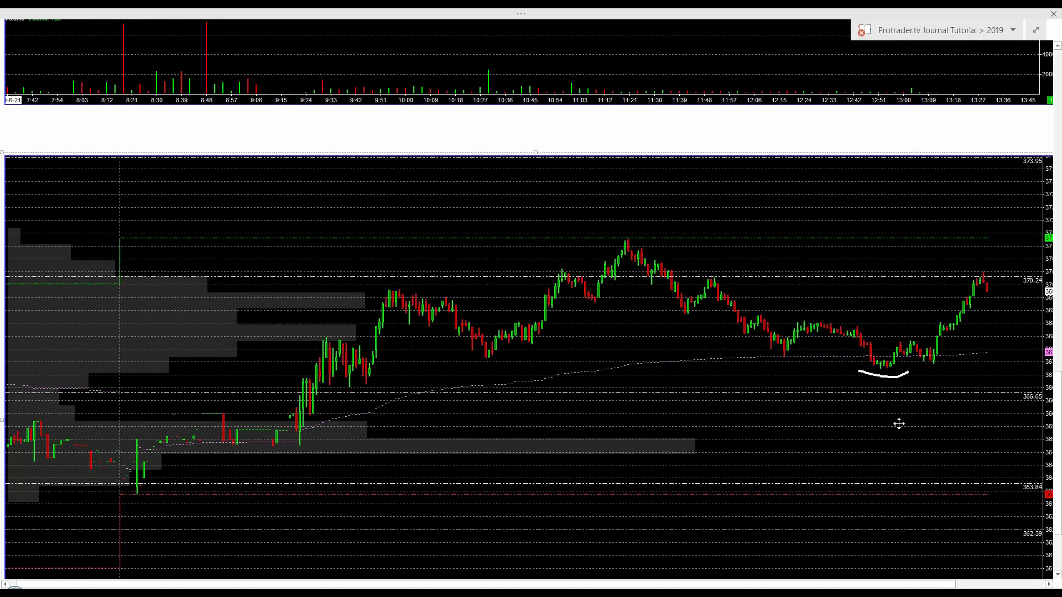
scroll(899, 496, down, 1)
scroll(899, 496, down, 2)
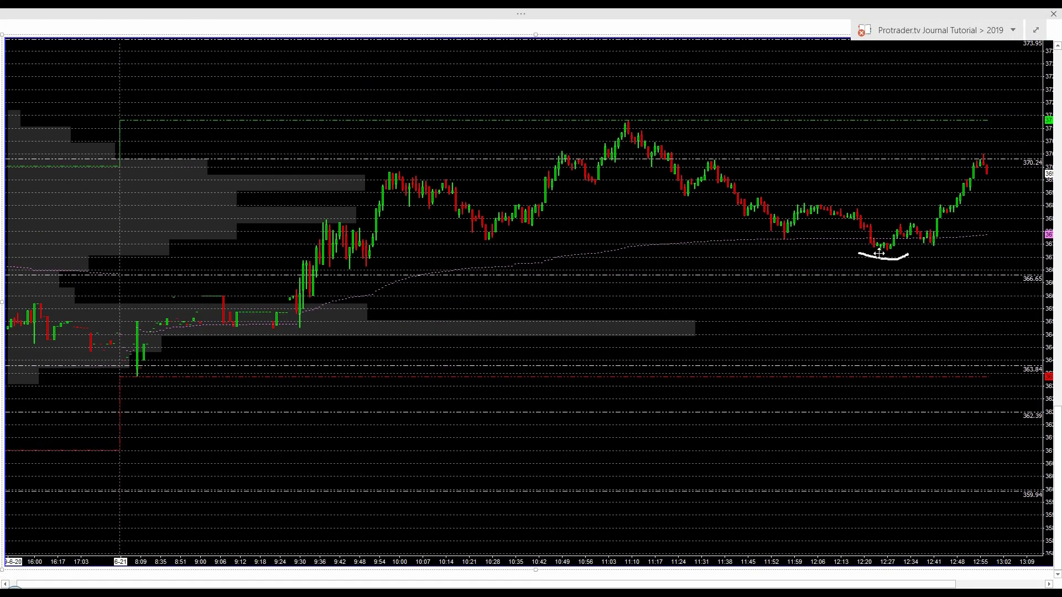
scroll(891, 276, up, 4)
scroll(894, 293, up, 5)
scroll(858, 332, down, 9)
scroll(863, 359, up, 10)
scroll(863, 360, up, 5)
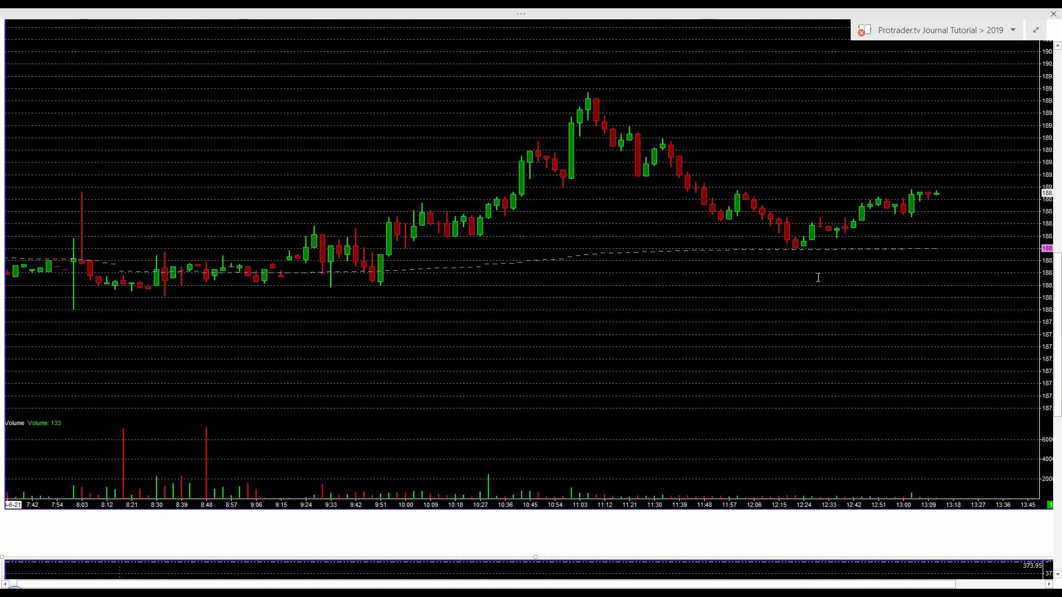
scroll(870, 291, down, 10)
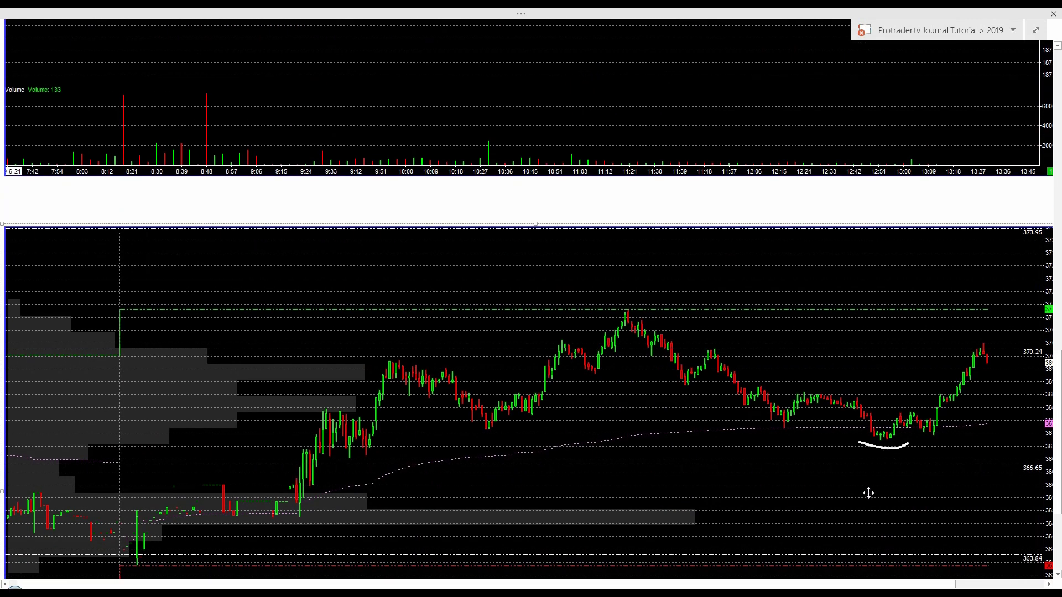
scroll(868, 492, down, 4)
scroll(669, 412, up, 8)
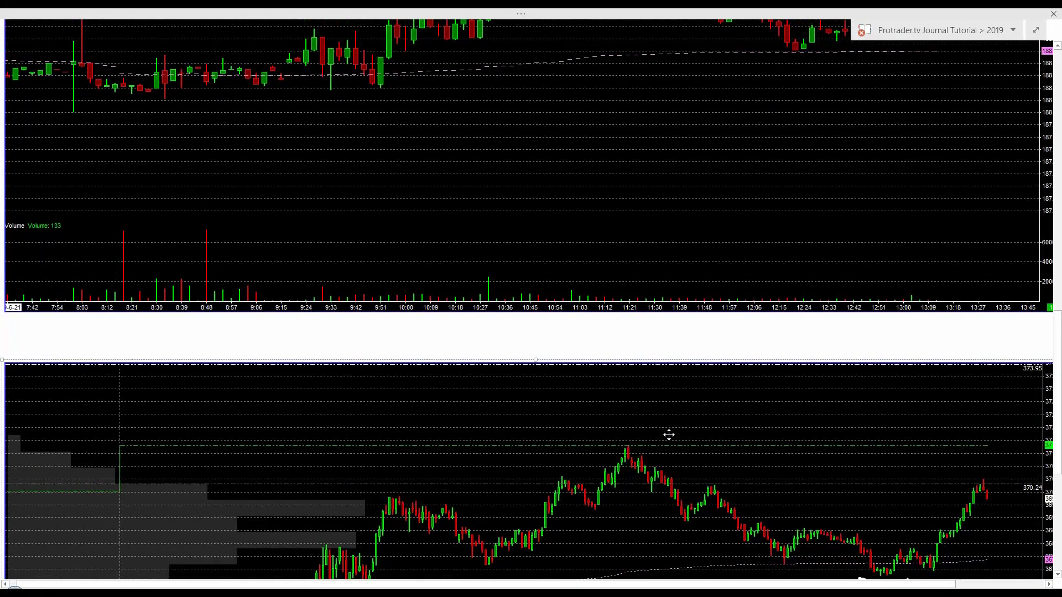
scroll(669, 435, up, 15)
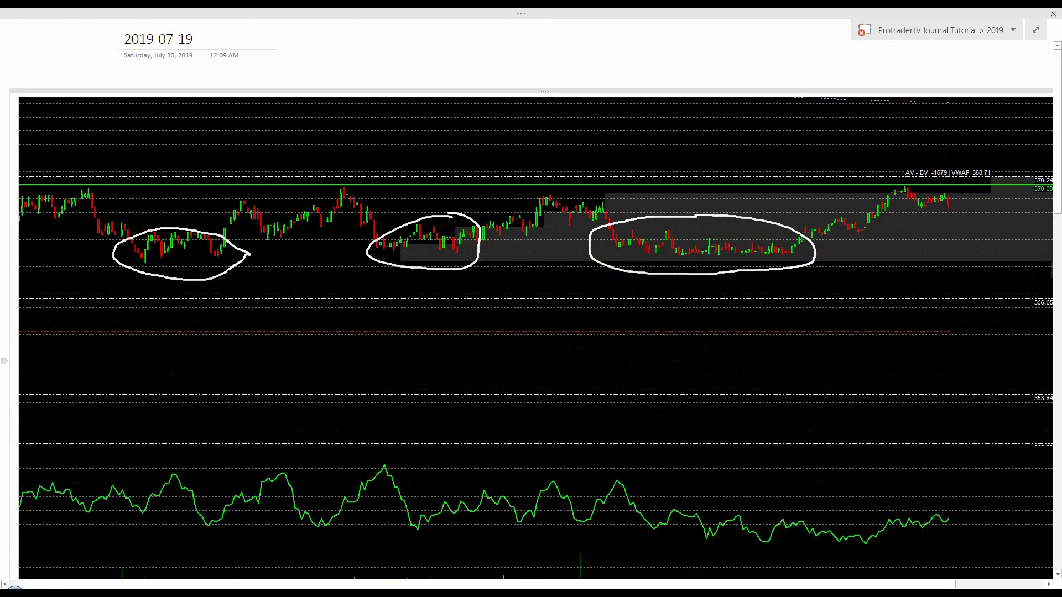
scroll(614, 370, down, 4)
scroll(614, 371, up, 5)
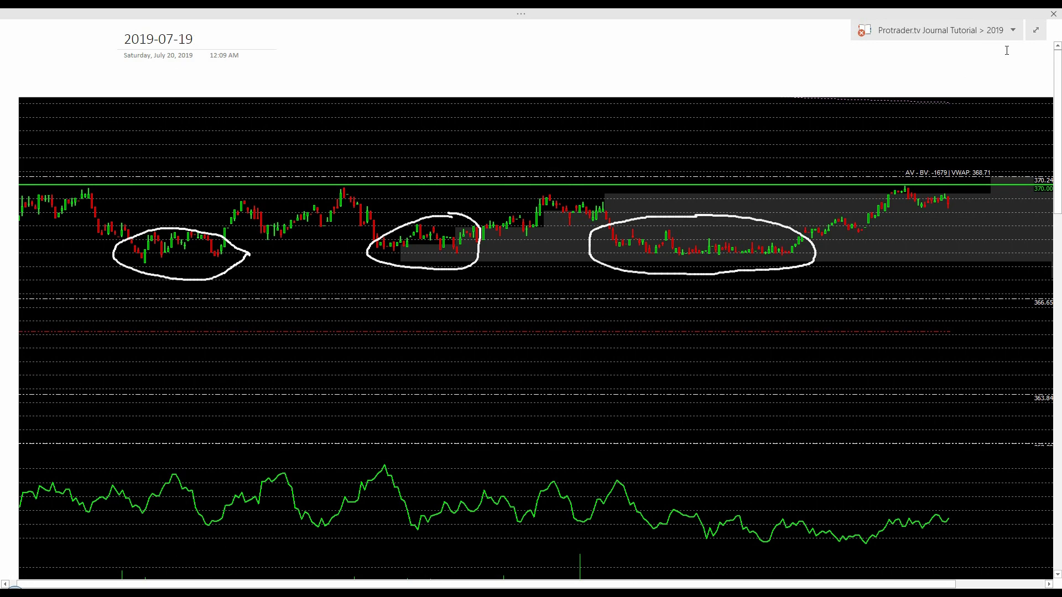
click(1036, 30)
scroll(630, 298, down, 6)
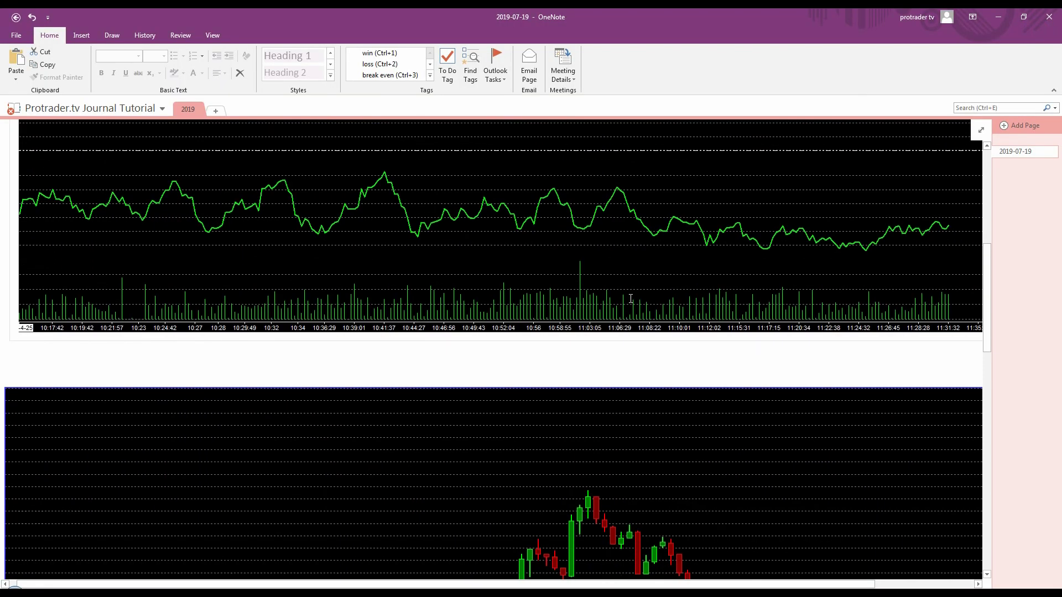
scroll(631, 296, up, 4)
scroll(631, 295, down, 8)
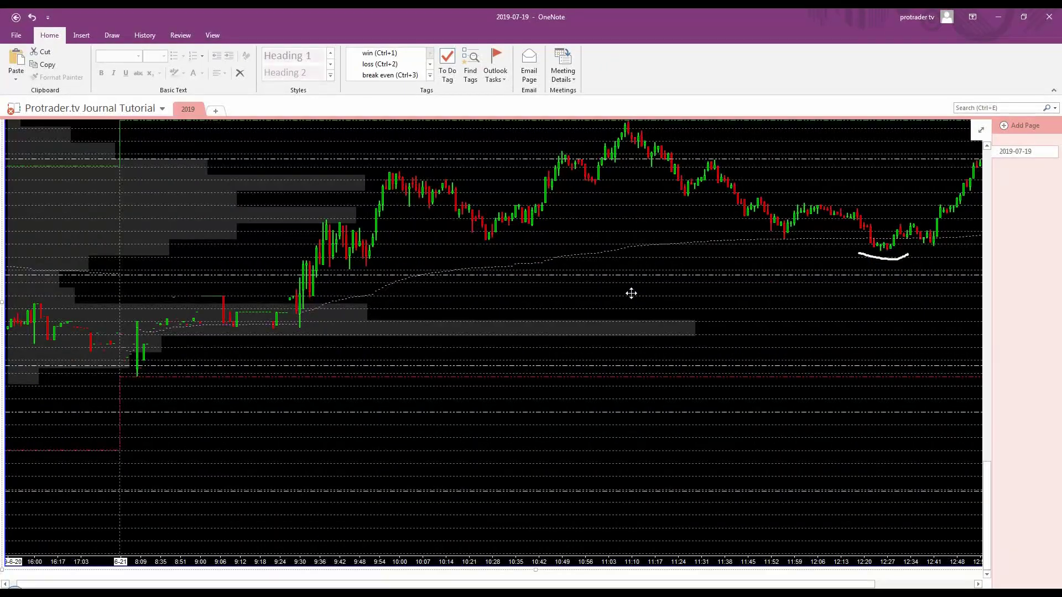
- Write the note 'Example of resistance' above the circled chart at the top of the page
scroll(631, 293, up, 15)
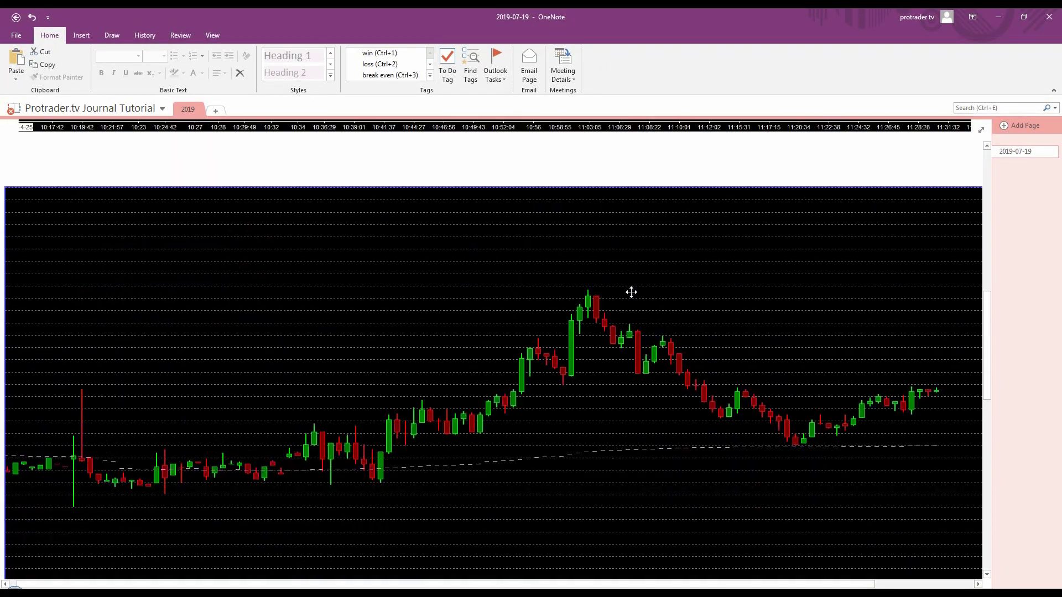
scroll(631, 294, down, 10)
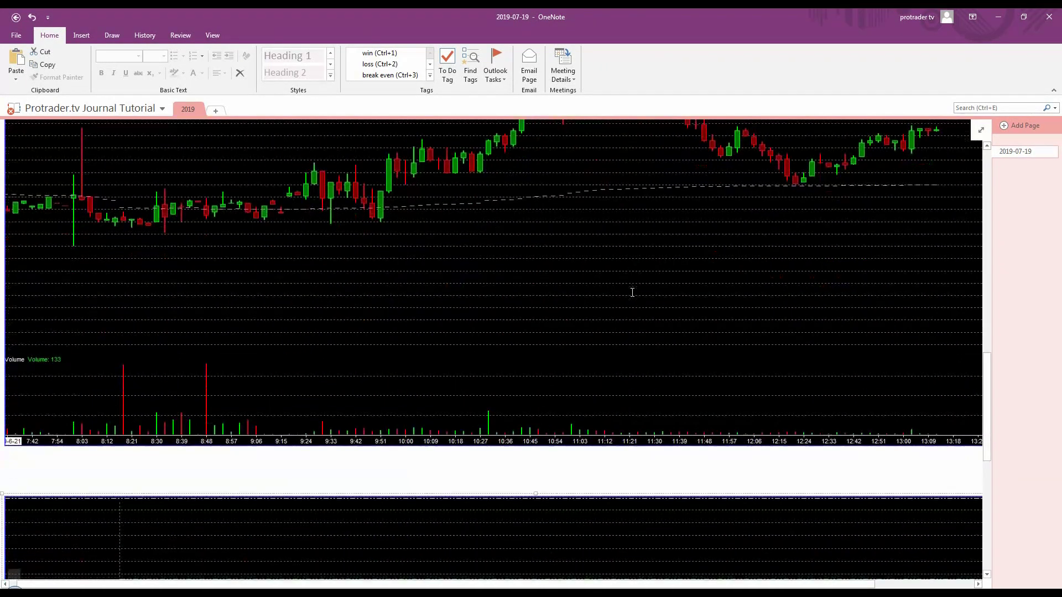
scroll(631, 294, up, 9)
scroll(633, 290, up, 1)
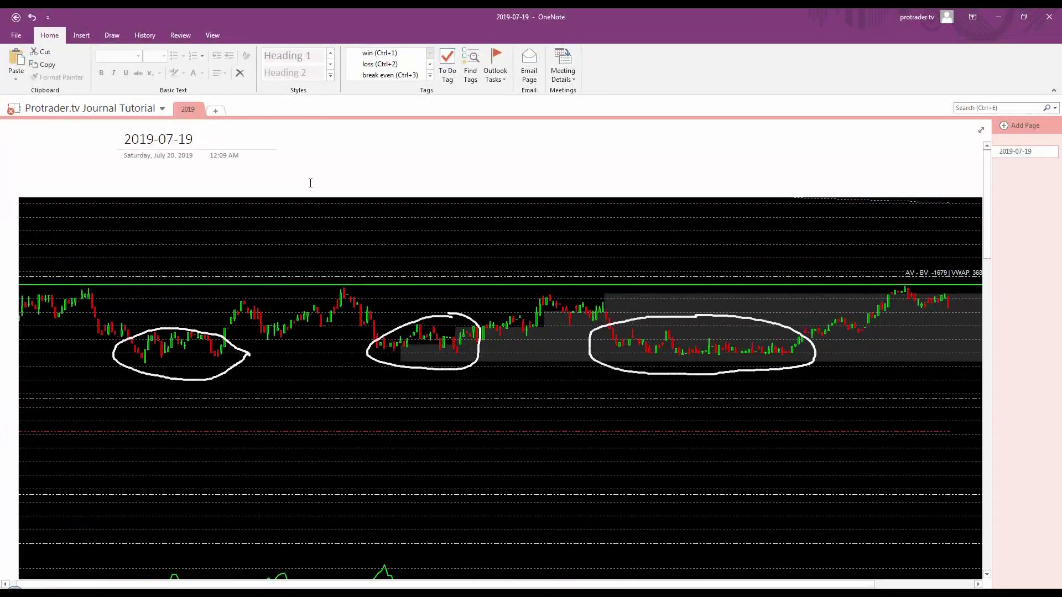
click(332, 171)
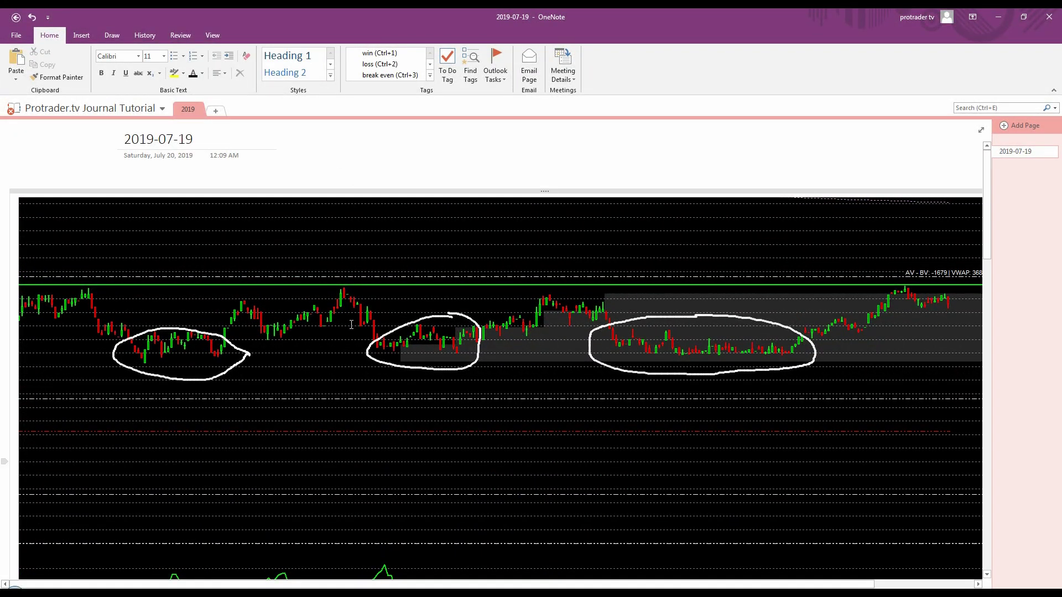
text(example of resistance)
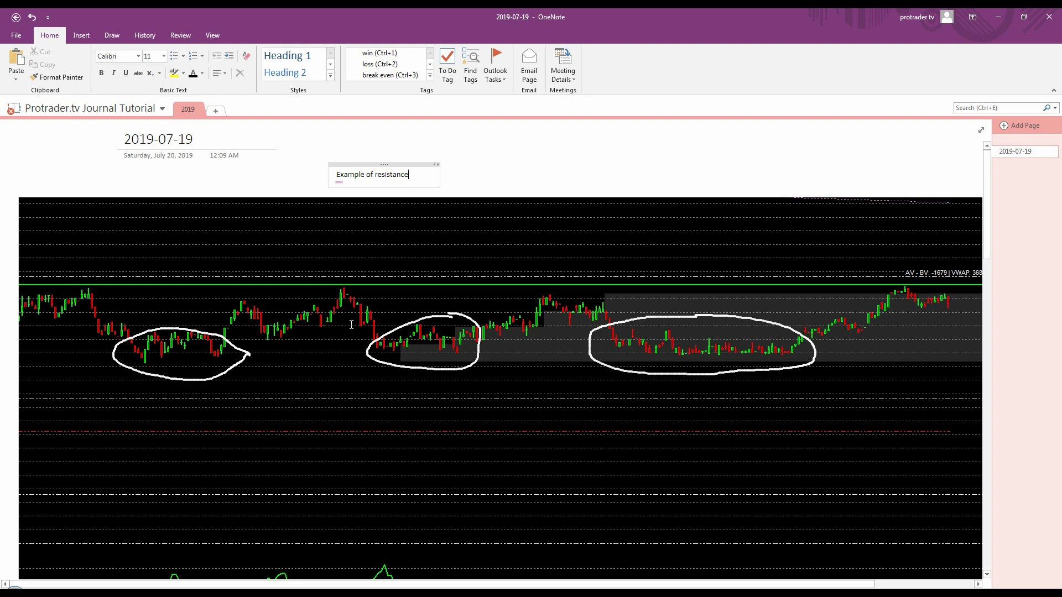
click(493, 176)
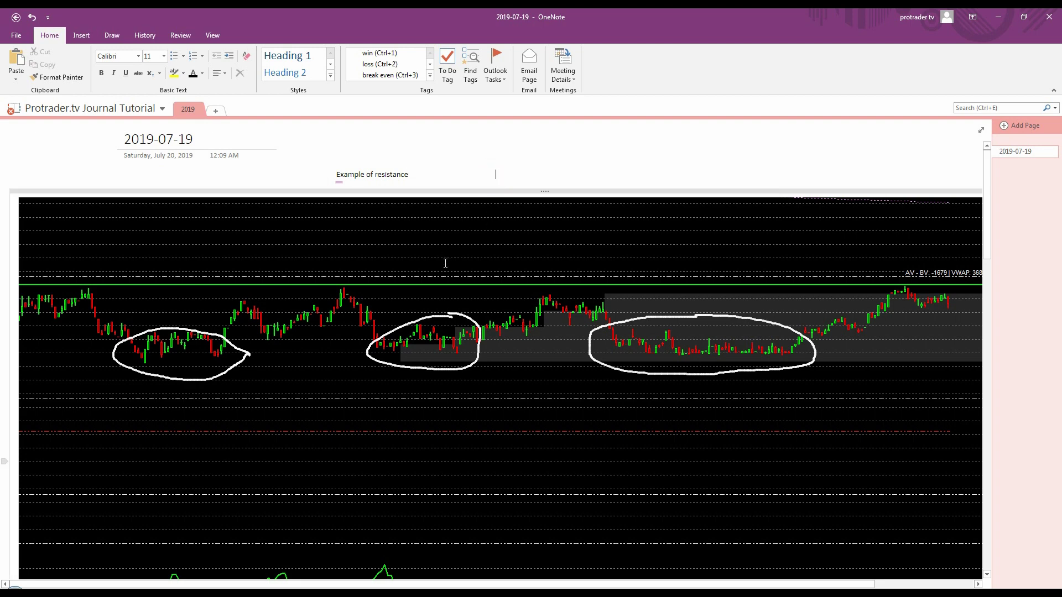
- Write 'This is QQQ bouncing off of VWAP' below the line chart and select it for copying
scroll(656, 429, down, 7)
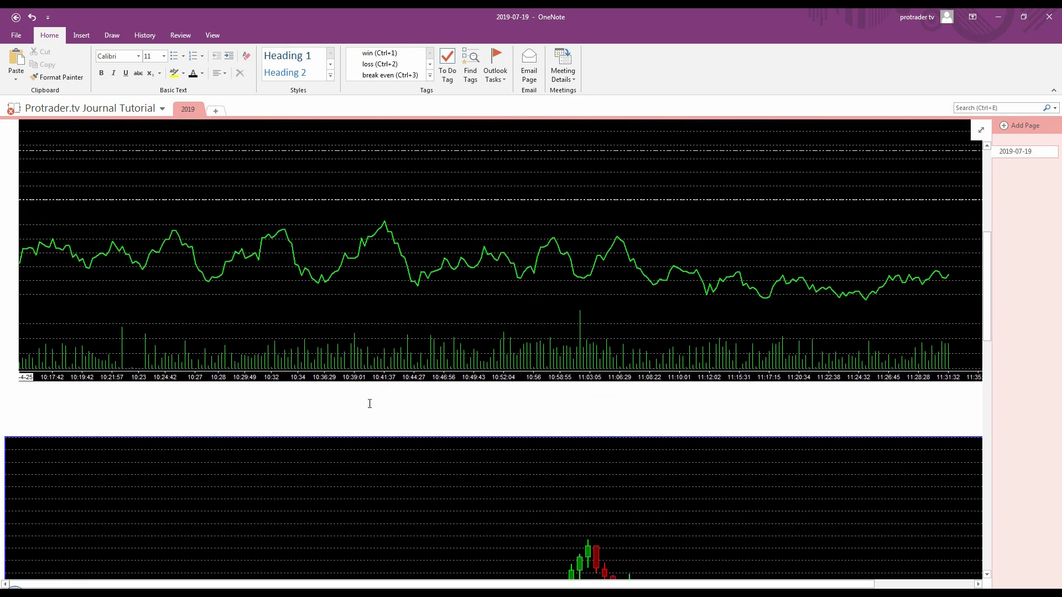
click(368, 404)
text(th)
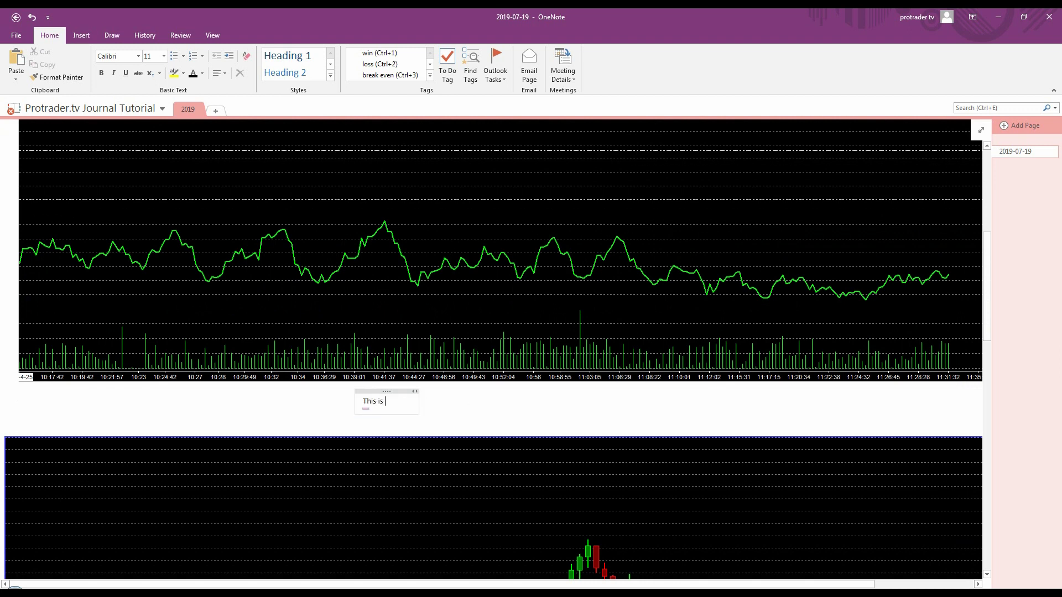
text(is is QQQ bouncing )
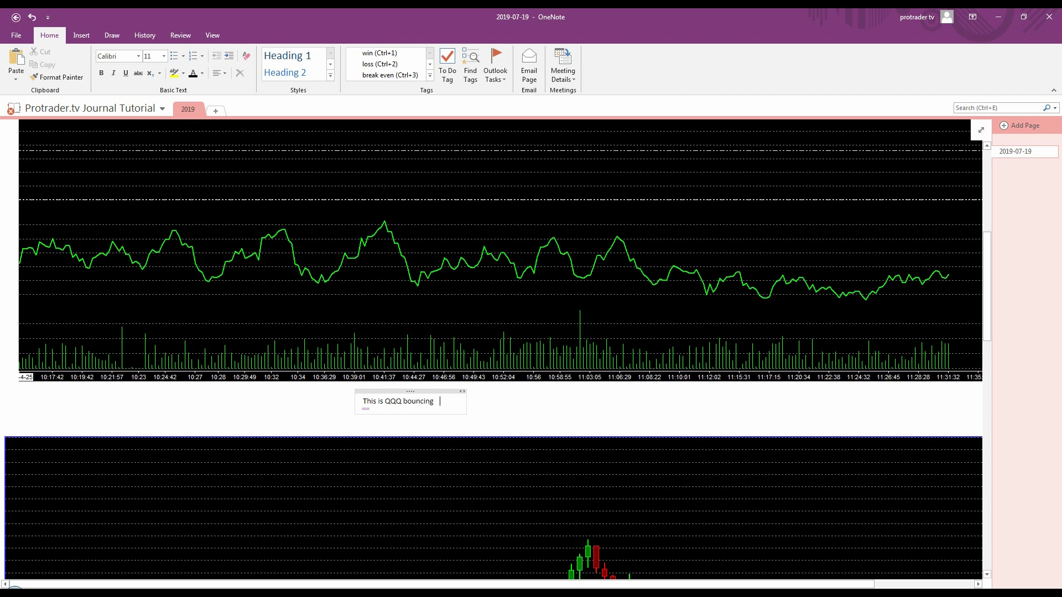
text(off of VWAP)
drag(487, 404, 362, 402)
key(ctrl+c)
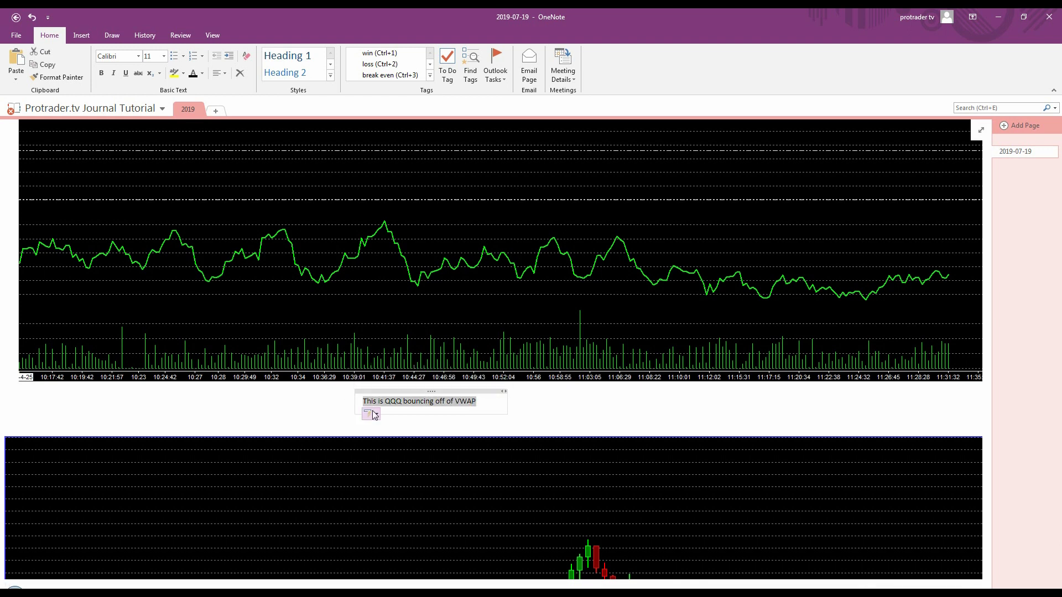
scroll(481, 440, down, 6)
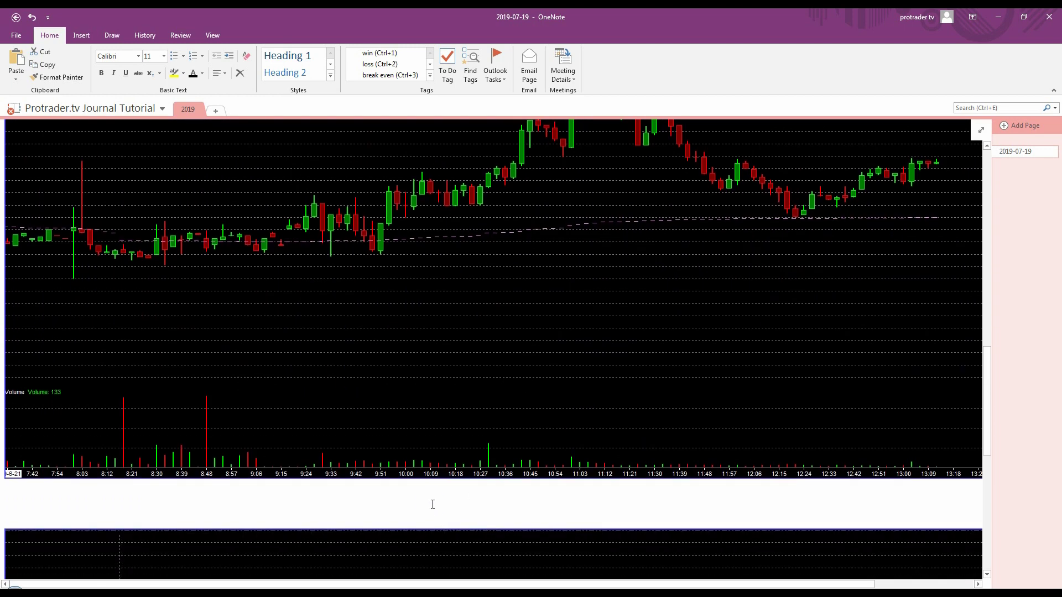
- Paste the QQQ note below the candlestick chart, change QQQ to NFLX and fix the spacing
click(433, 503)
key(ctrl+v)
double_click(460, 507)
text(NFL)
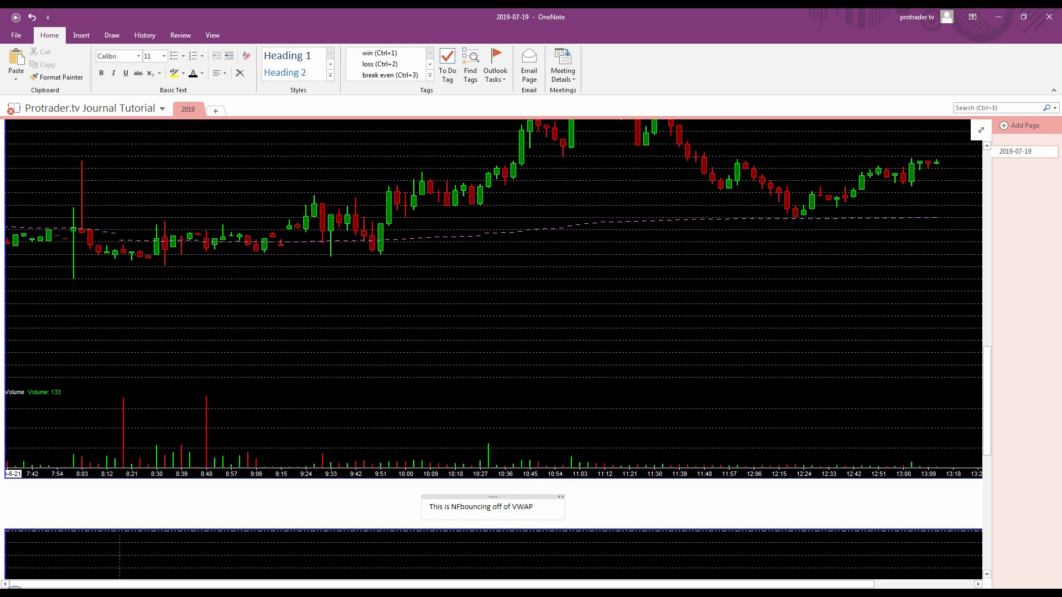
text(X)
click(625, 505)
scroll(627, 501, down, 3)
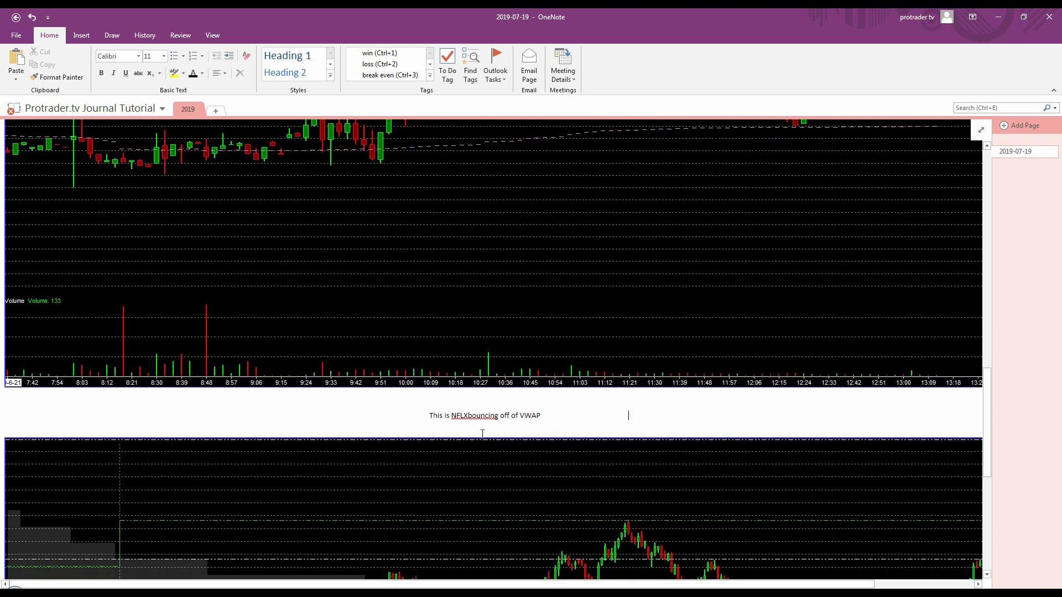
click(469, 415)
scroll(610, 427, down, 7)
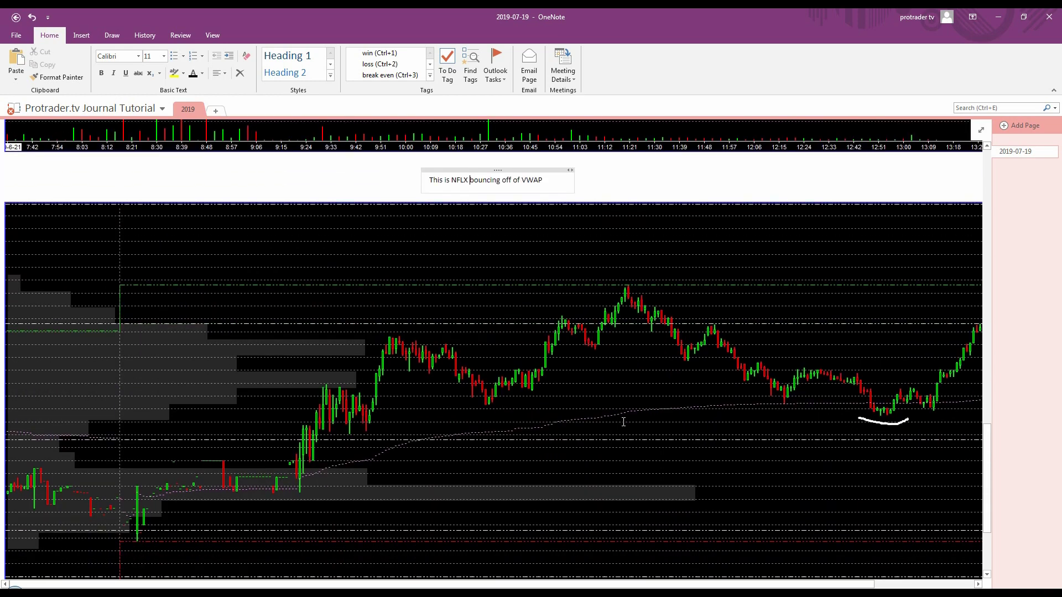
scroll(623, 421, up, 15)
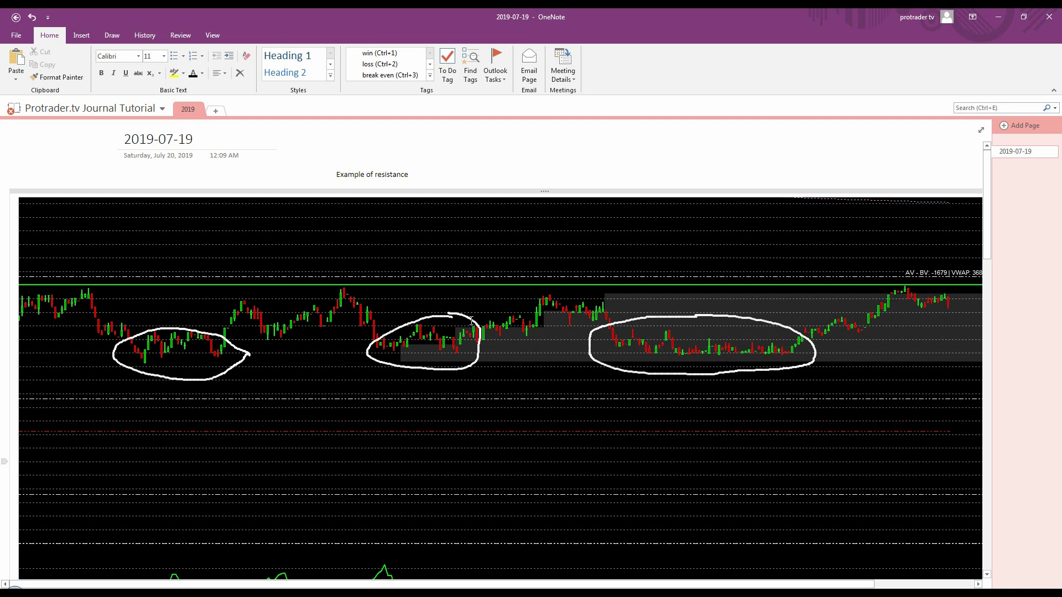
- Move the NFLX chart lower and drag its caption to the left margin above it
scroll(472, 319, down, 10)
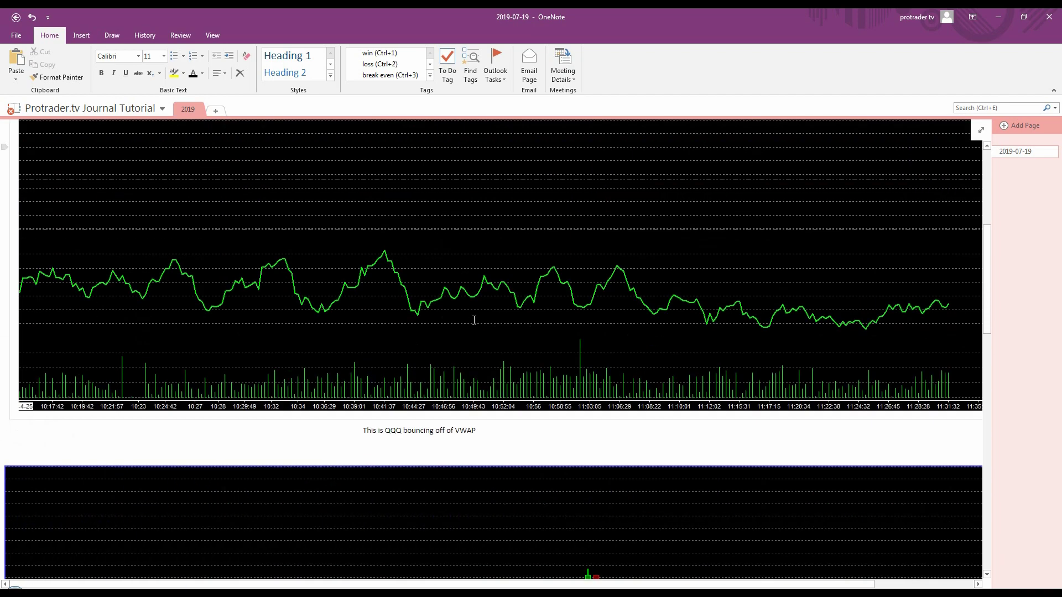
scroll(475, 316, up, 3)
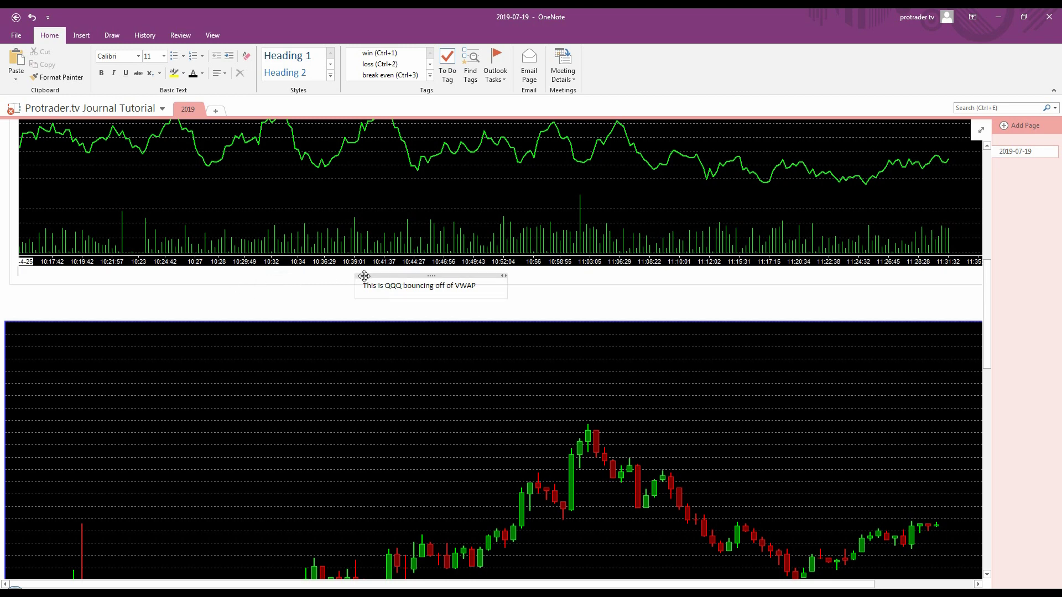
click(280, 301)
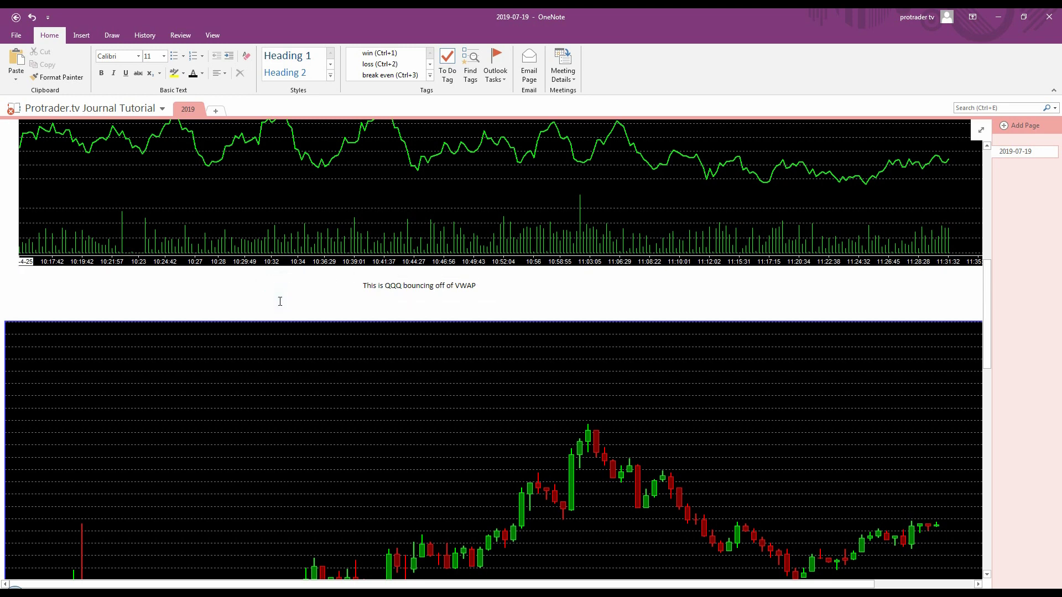
click(339, 330)
scroll(502, 420, down, 10)
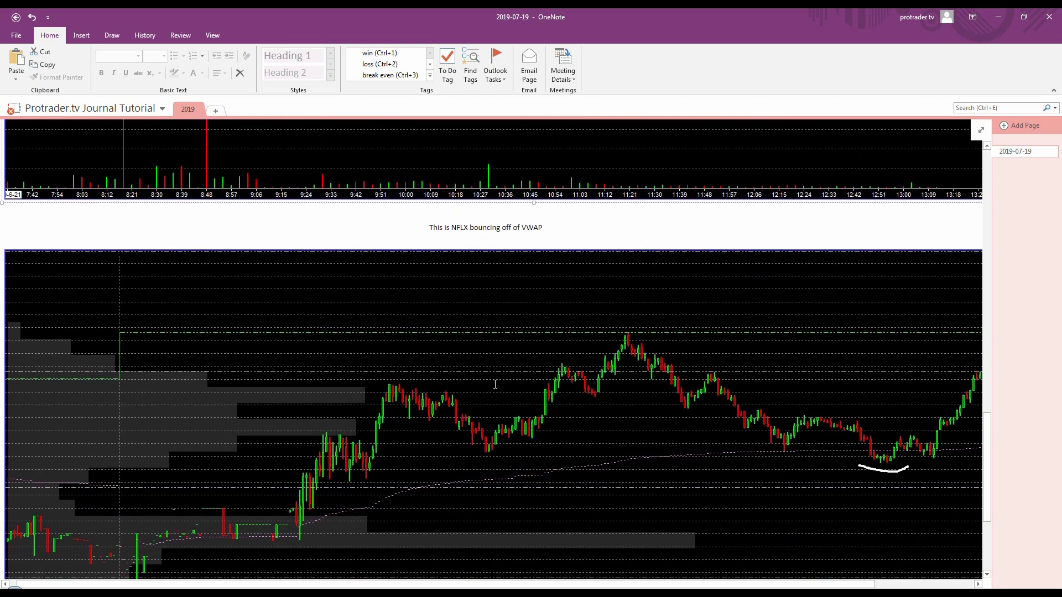
drag(486, 256, 495, 377)
scroll(553, 308, up, 7)
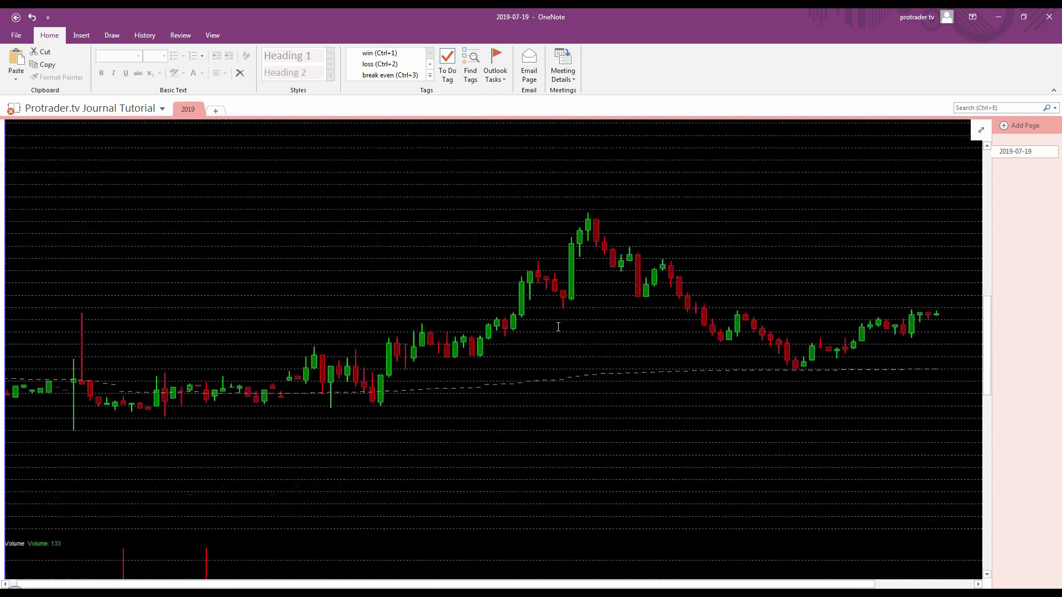
scroll(558, 325, down, 5)
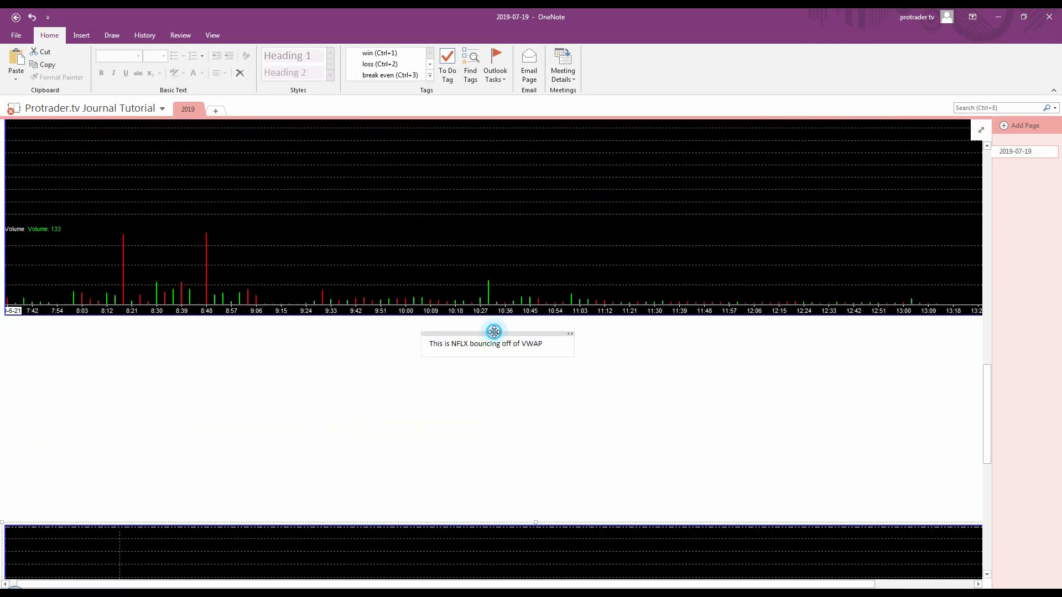
drag(498, 334, 98, 479)
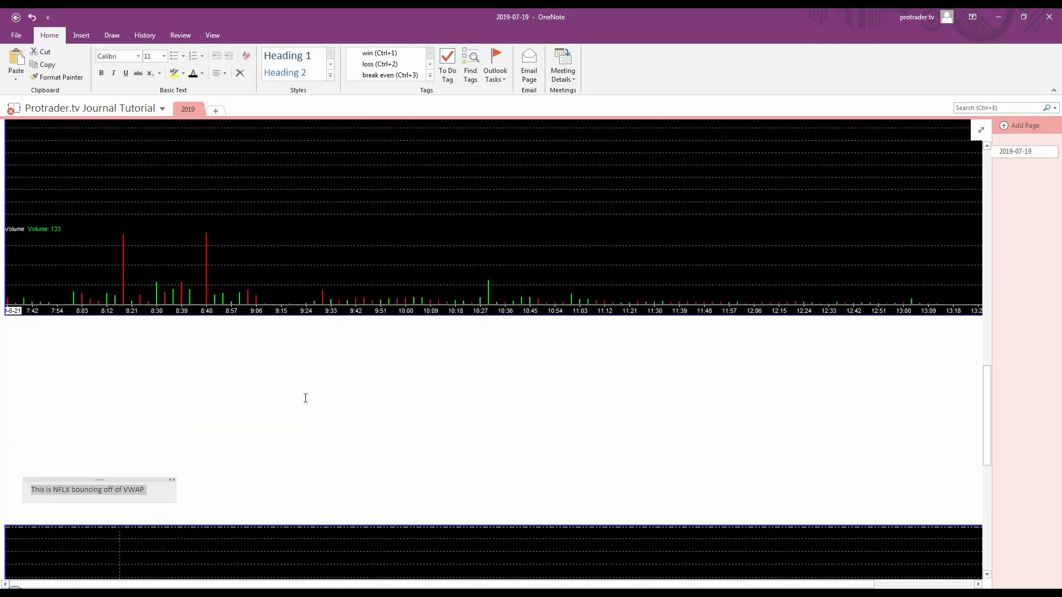
- Lower the QQQ chart, reposition its caption, and put the caret at the NFLX caption's end
scroll(305, 399, down, 15)
drag(357, 278, 372, 376)
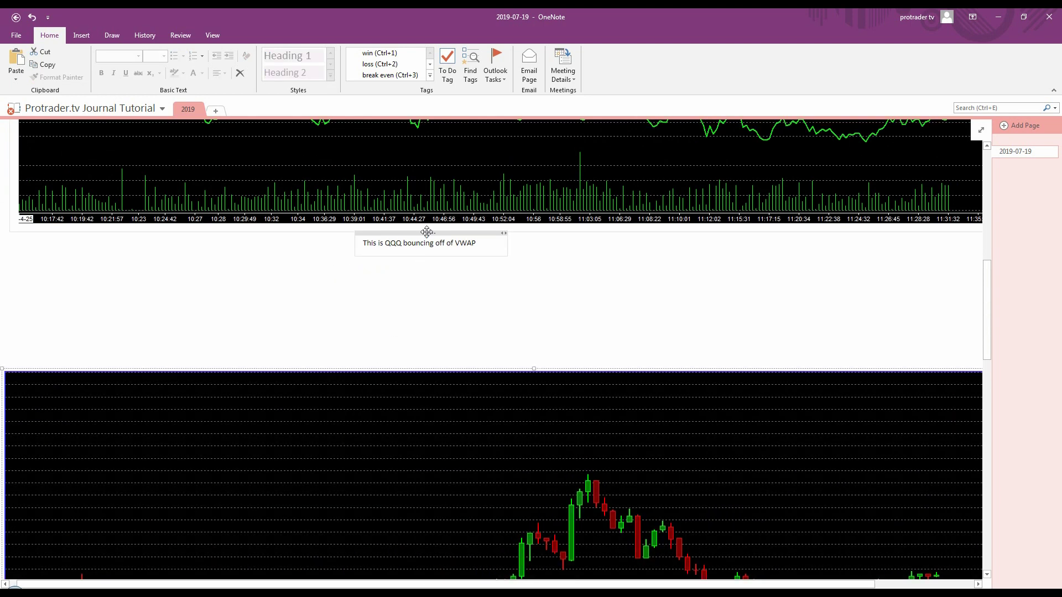
drag(431, 233, 86, 332)
scroll(309, 332, down, 5)
scroll(316, 332, down, 5)
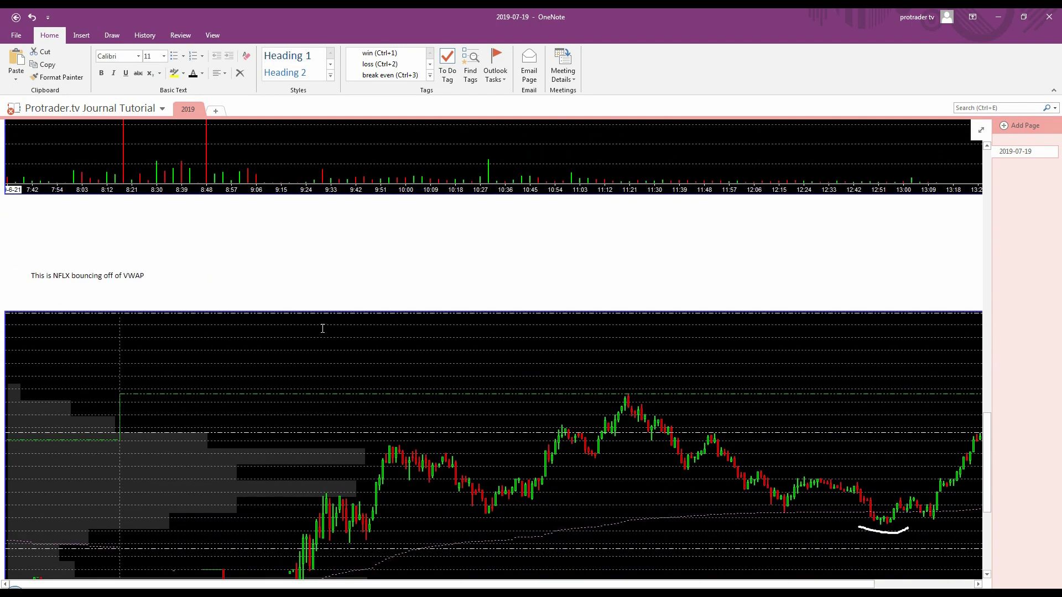
click(161, 276)
- Add 'I was following QQQ above at the time of this trade.' to the NFLX caption, lowercasing the stray capital O
key(Return)
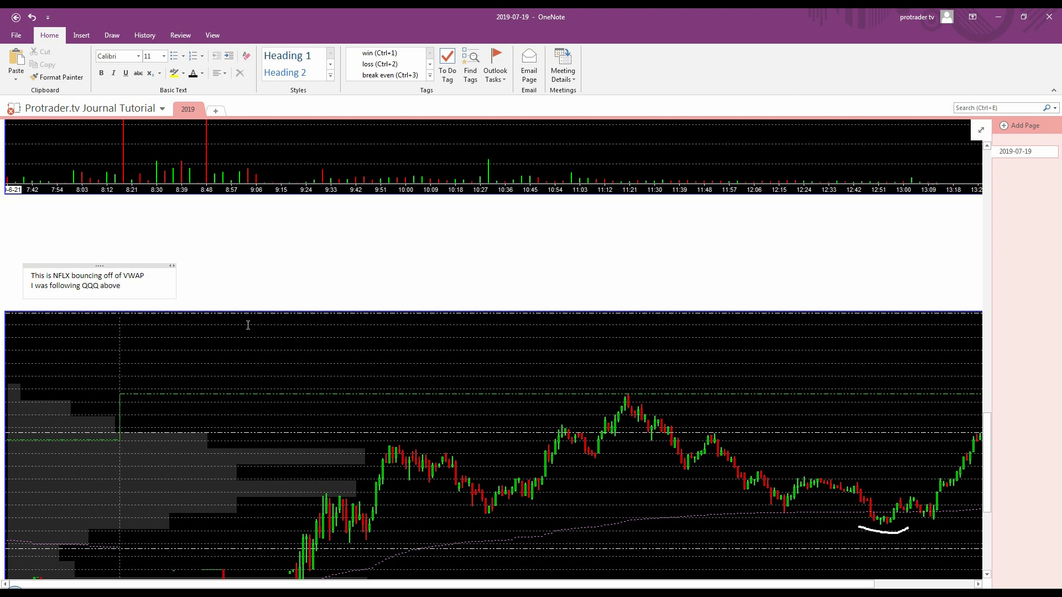
text(time)
key(Return)
text(o)
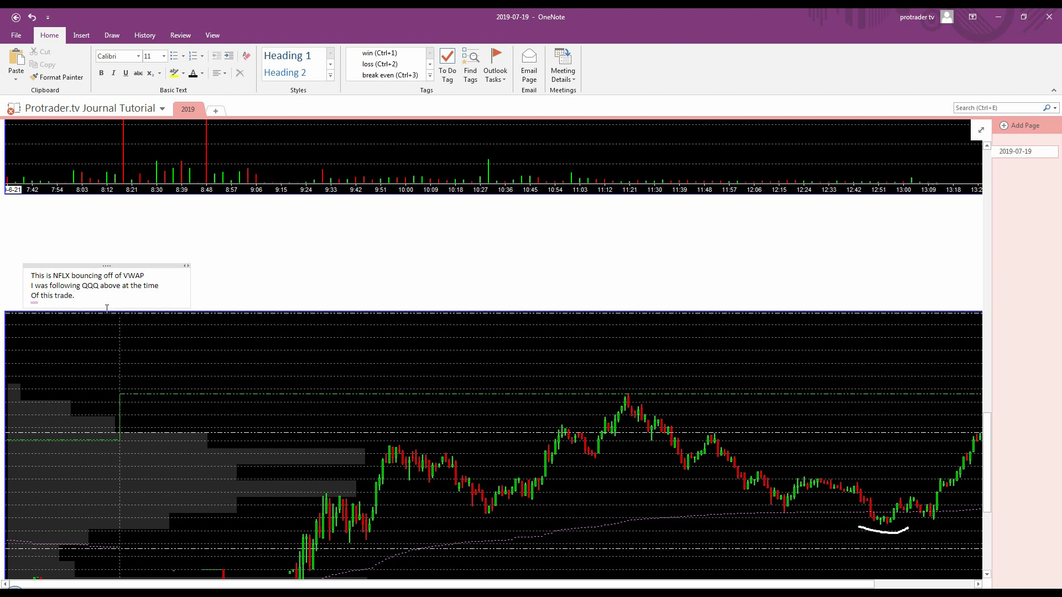
click(36, 297)
key(BackSpace)
text(o)
- Nudge the NFLX caption slightly upward on the page
click(105, 297)
click(370, 279)
drag(103, 266, 110, 255)
click(327, 271)
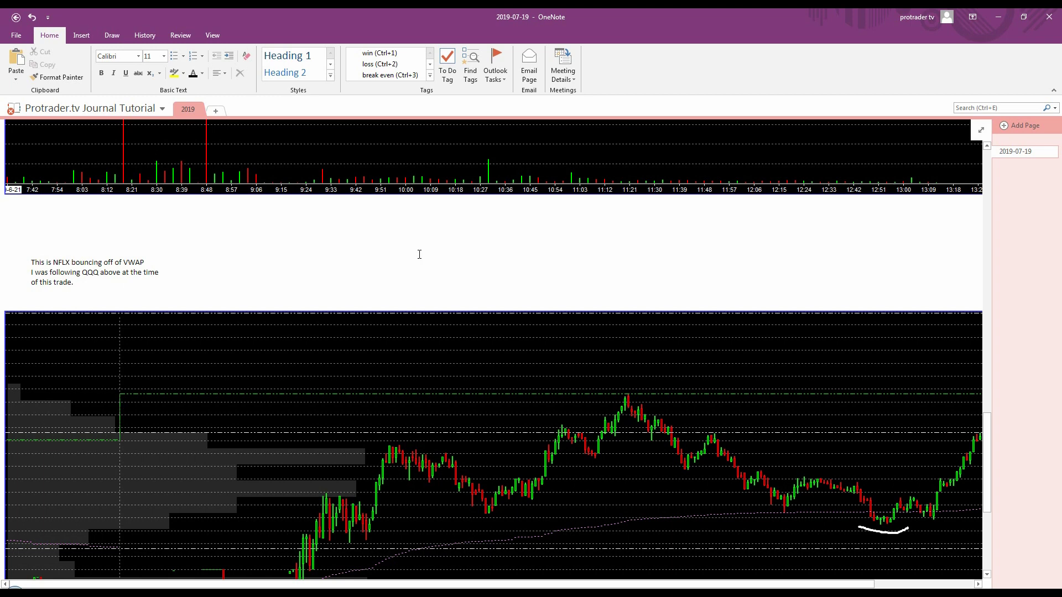
- Drag the 'Example of resistance' note to the left margin above the circled chart
scroll(420, 259, up, 15)
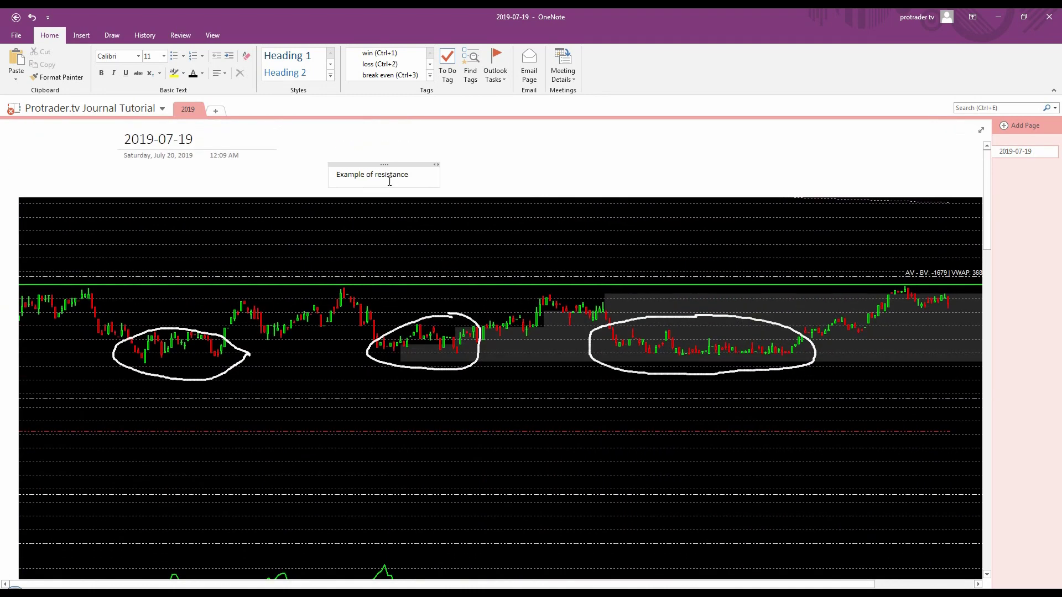
drag(383, 165, 72, 169)
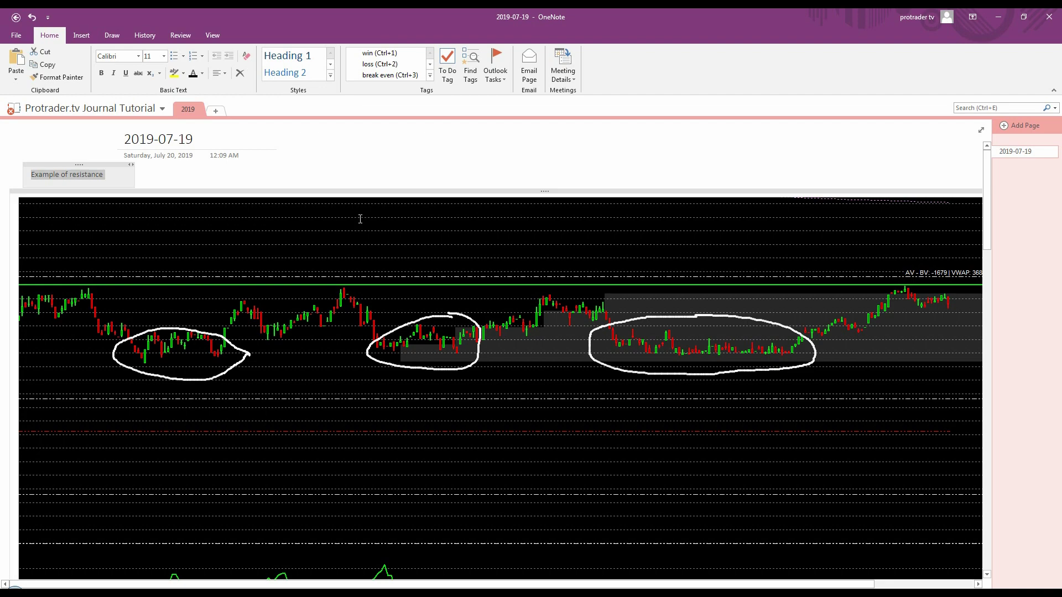
scroll(444, 368, down, 10)
scroll(448, 368, down, 10)
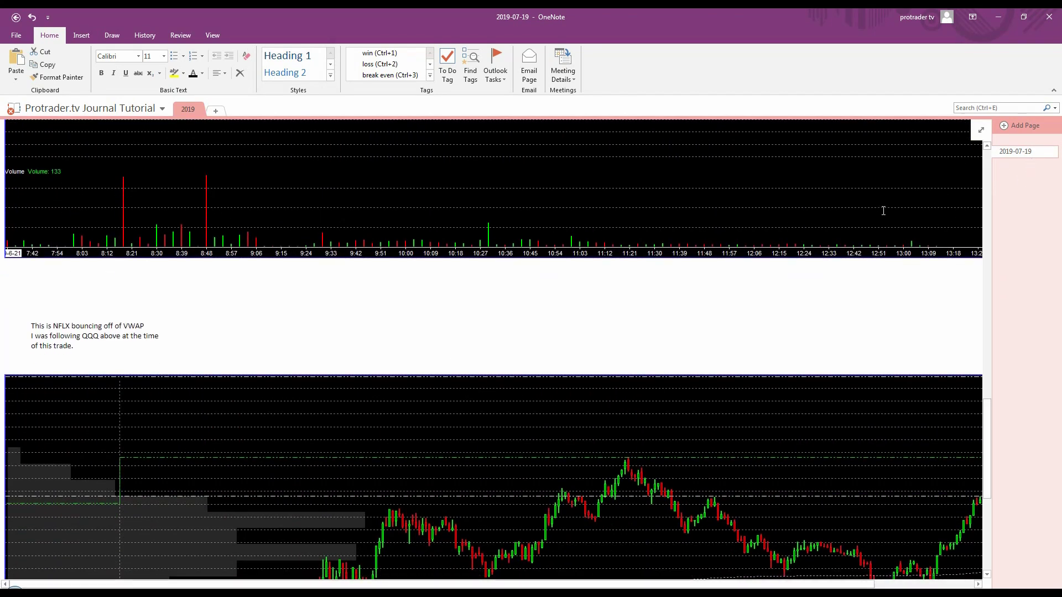
scroll(699, 308, up, 20)
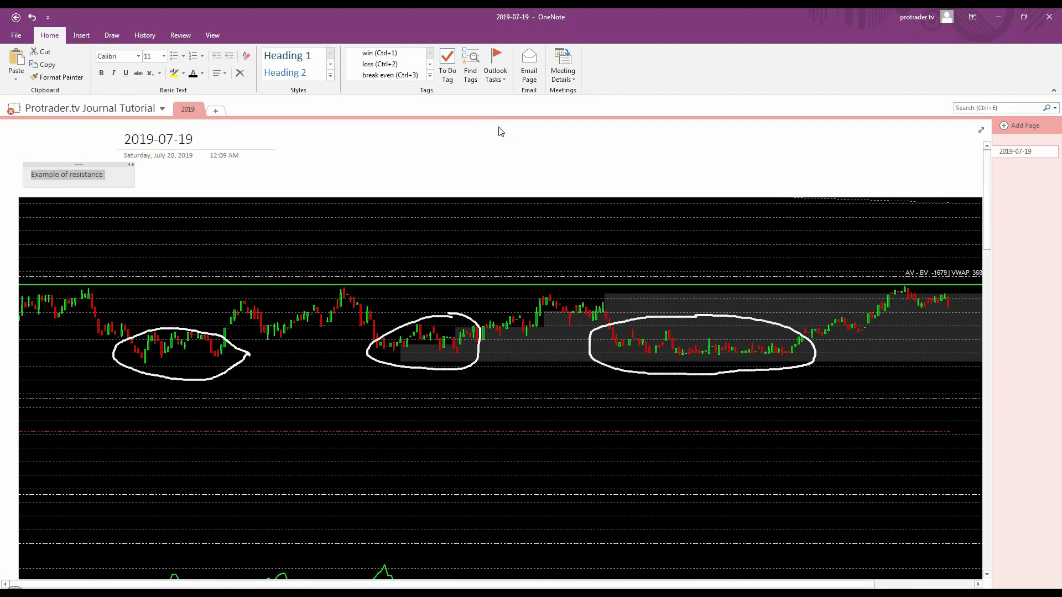
- Select the 2019-07-19 page title and tag it Friday
click(431, 76)
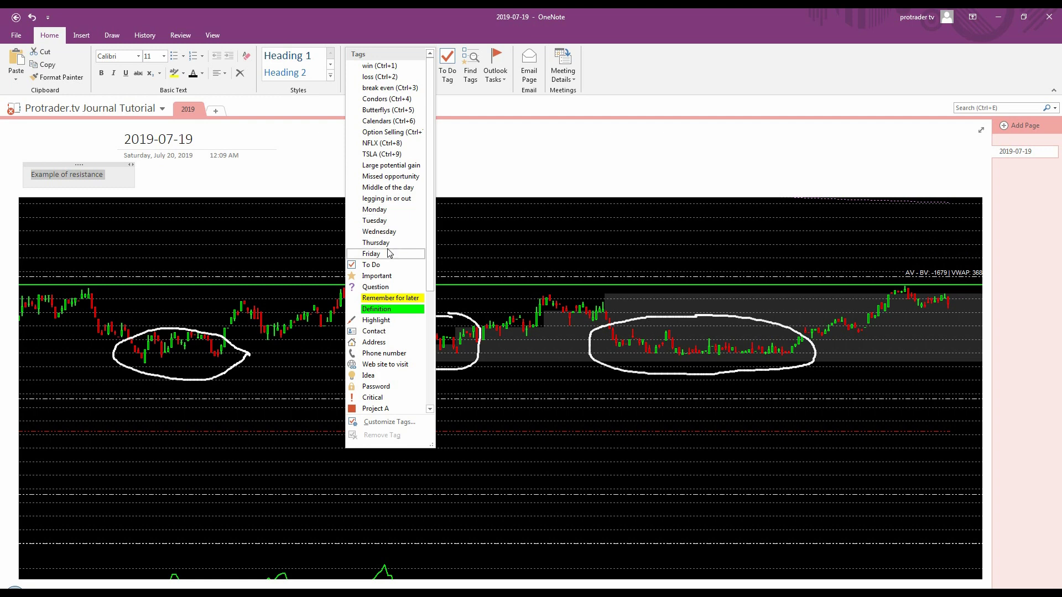
click(265, 144)
triple_click(210, 138)
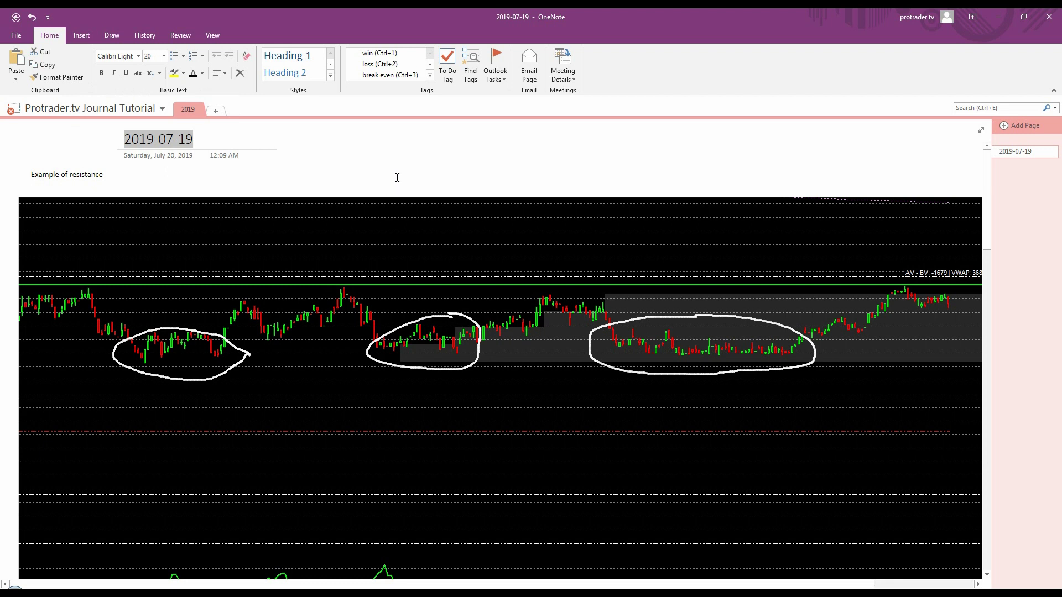
click(430, 76)
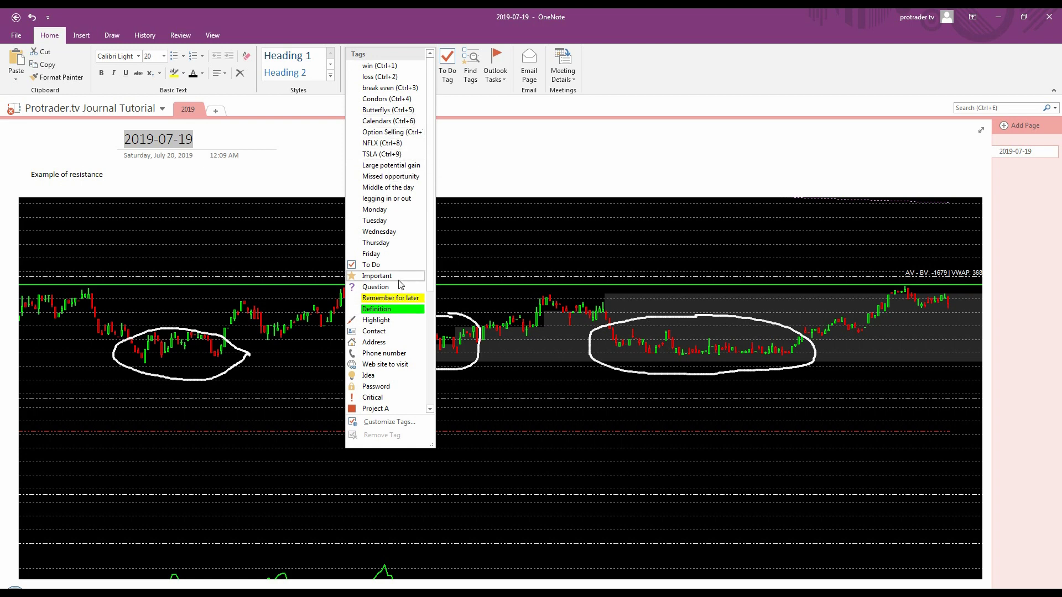
click(388, 255)
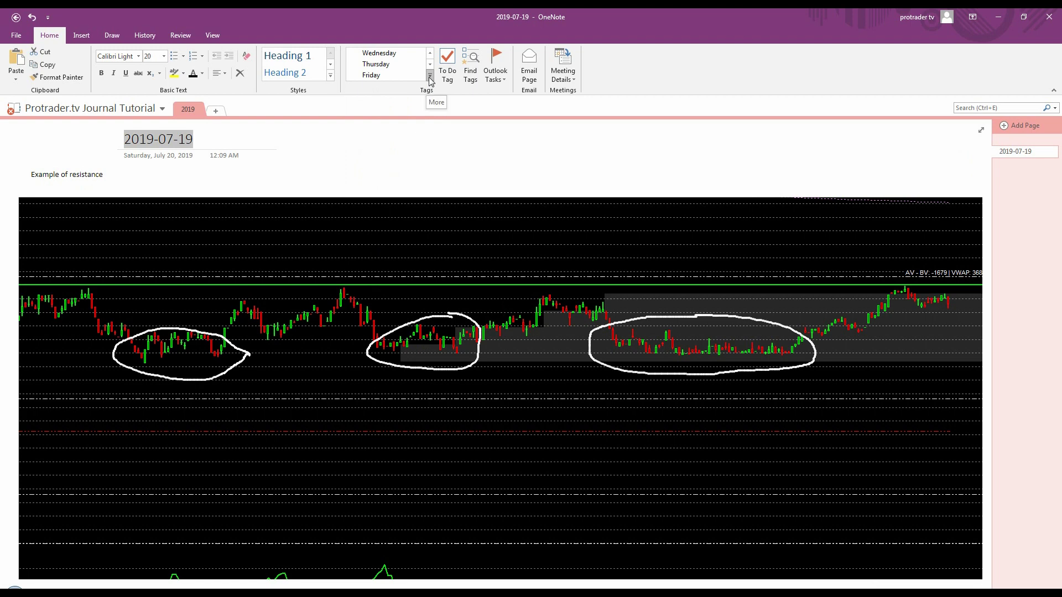
- Expand the Tags gallery to show the custom trading tags like win, loss, break even and Condors
click(429, 77)
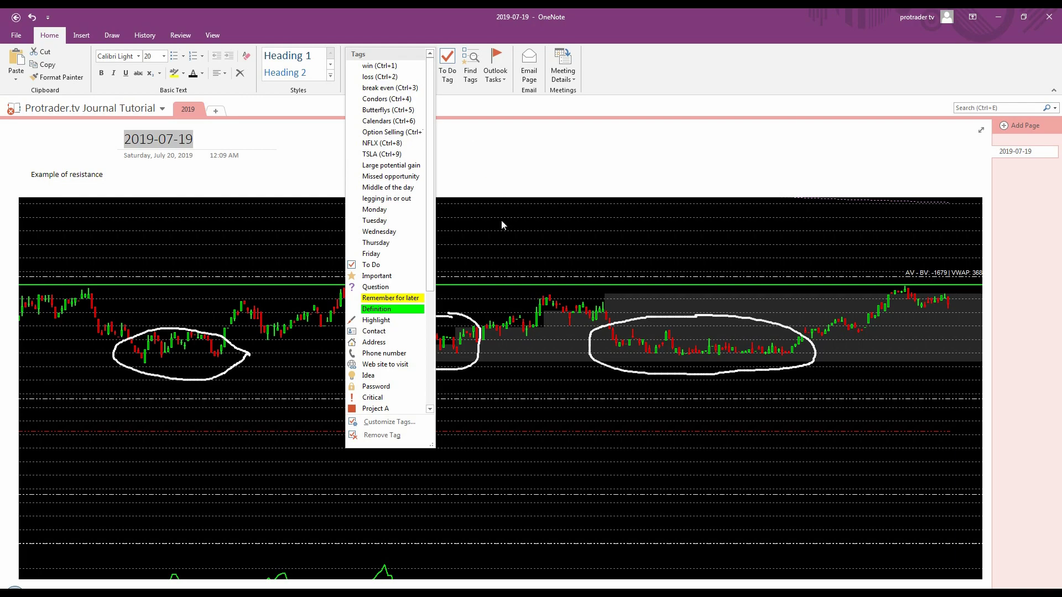
click(501, 171)
scroll(508, 188, down, 3)
scroll(515, 196, down, 20)
scroll(346, 318, down, 6)
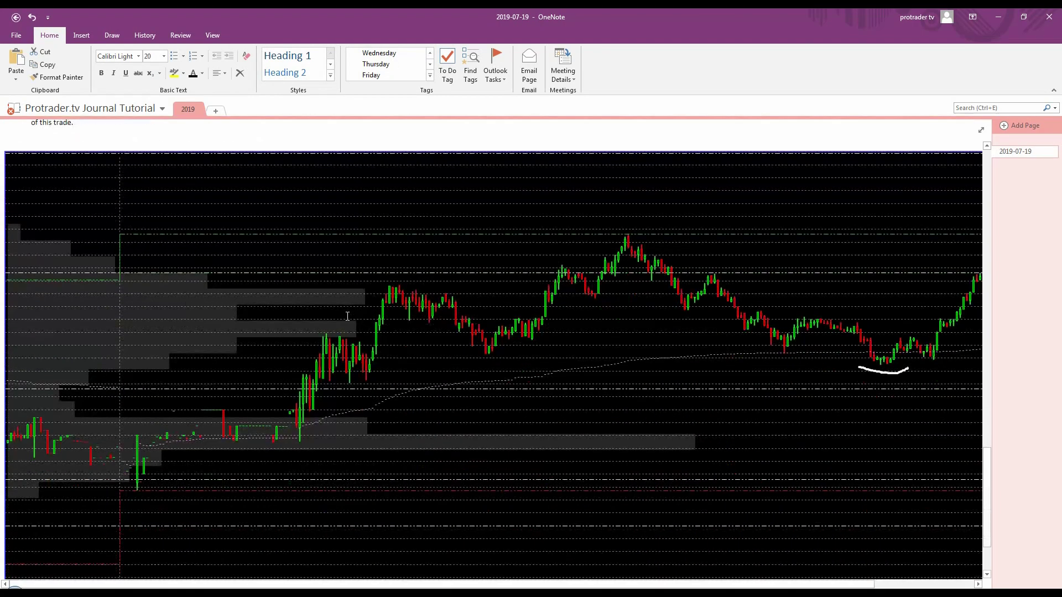
scroll(349, 315, up, 10)
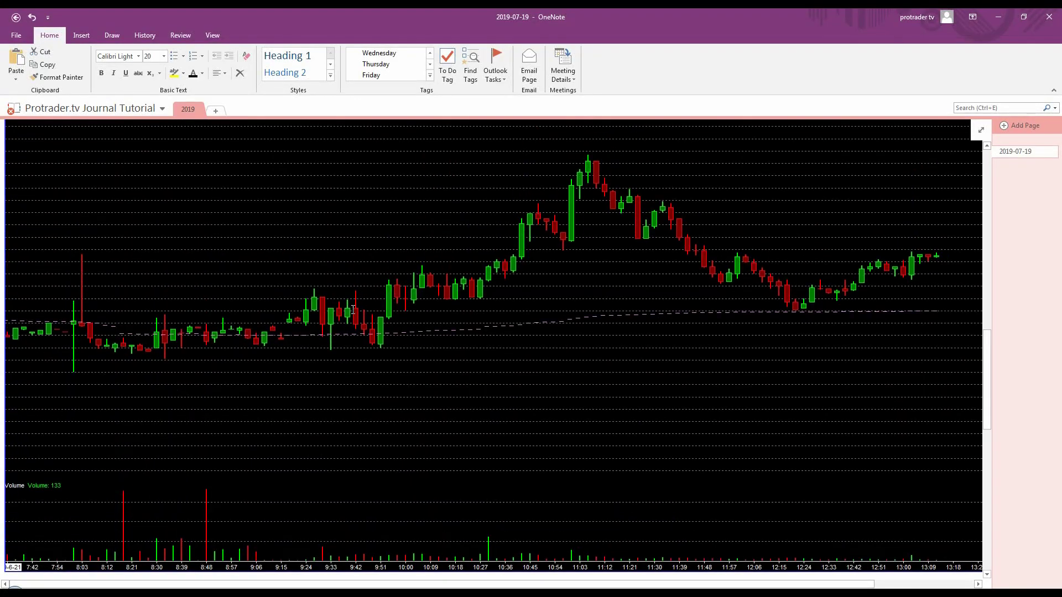
scroll(354, 307, up, 10)
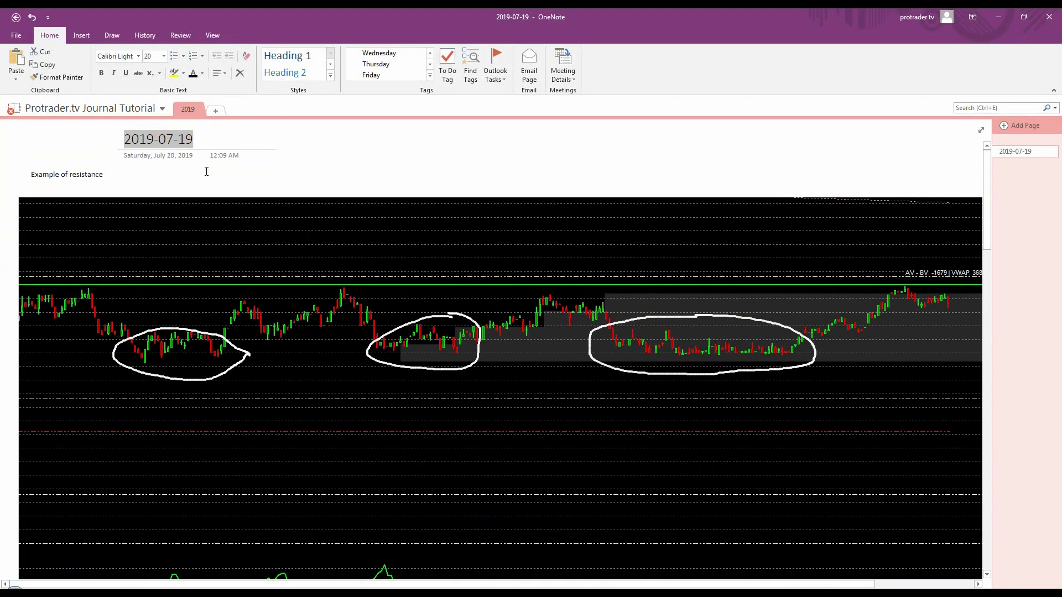
click(431, 77)
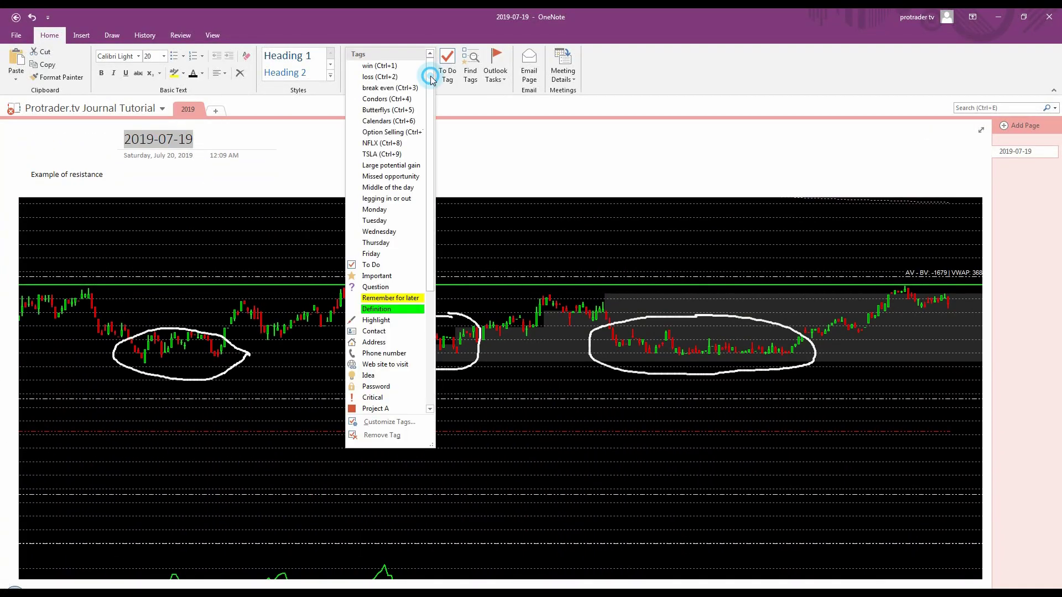
click(430, 78)
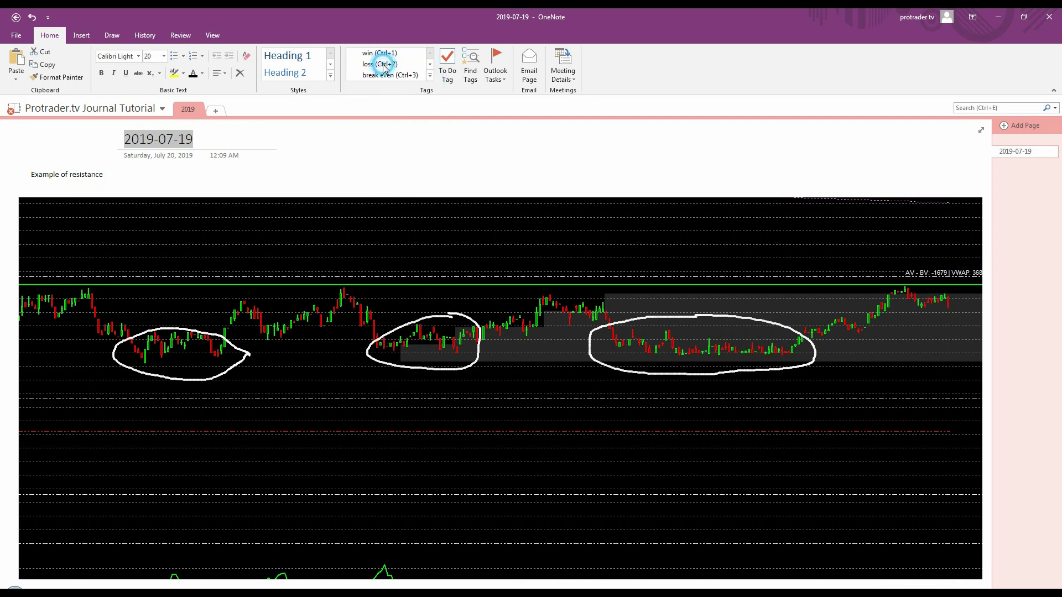
click(430, 78)
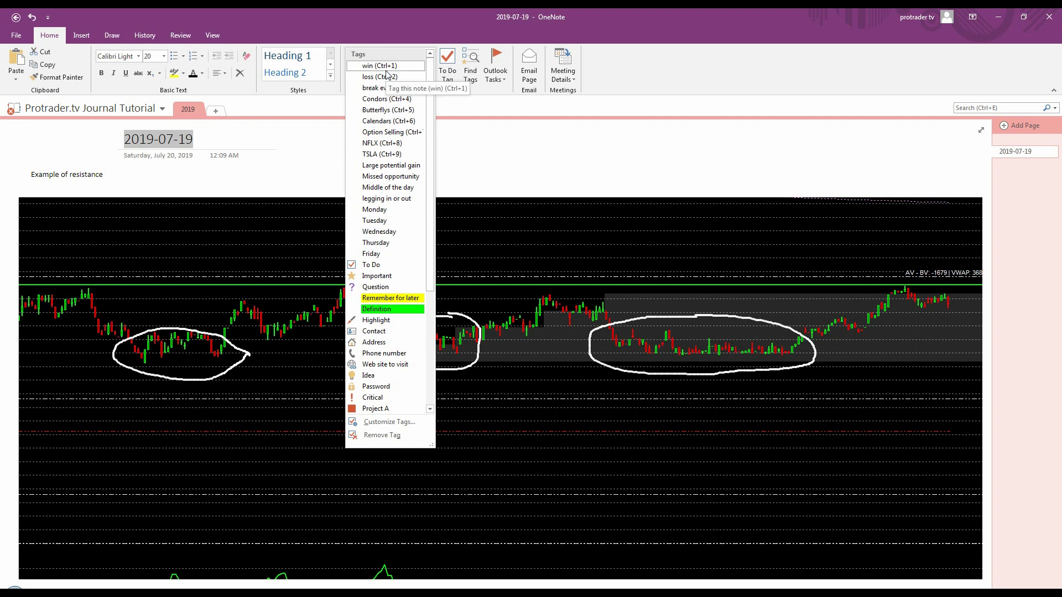
- Create a custom tag named 'VWAP PLay' in Customize Tags, placed first ahead of win and loss
click(390, 422)
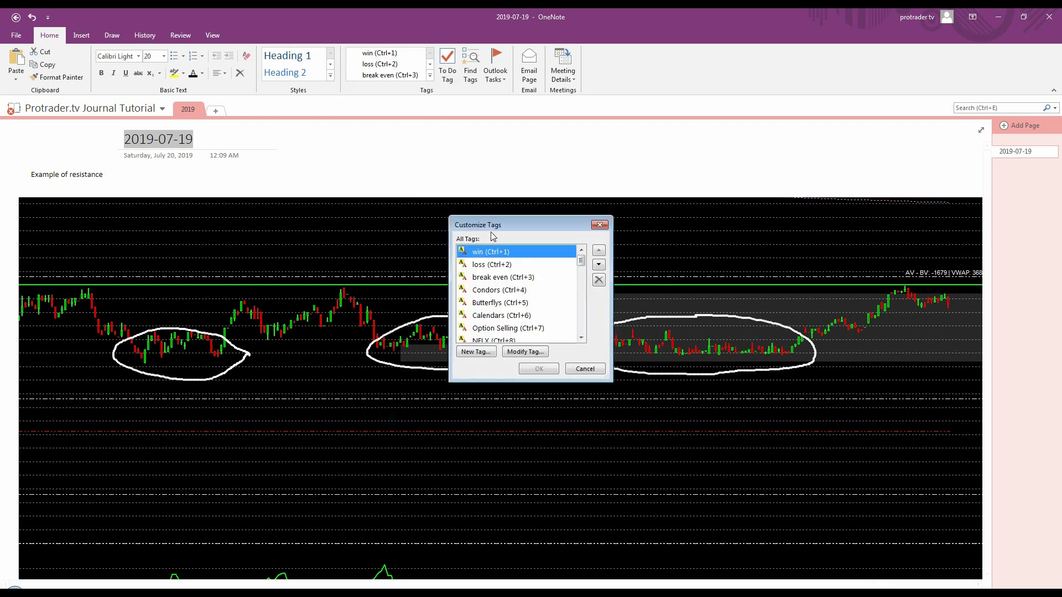
click(476, 352)
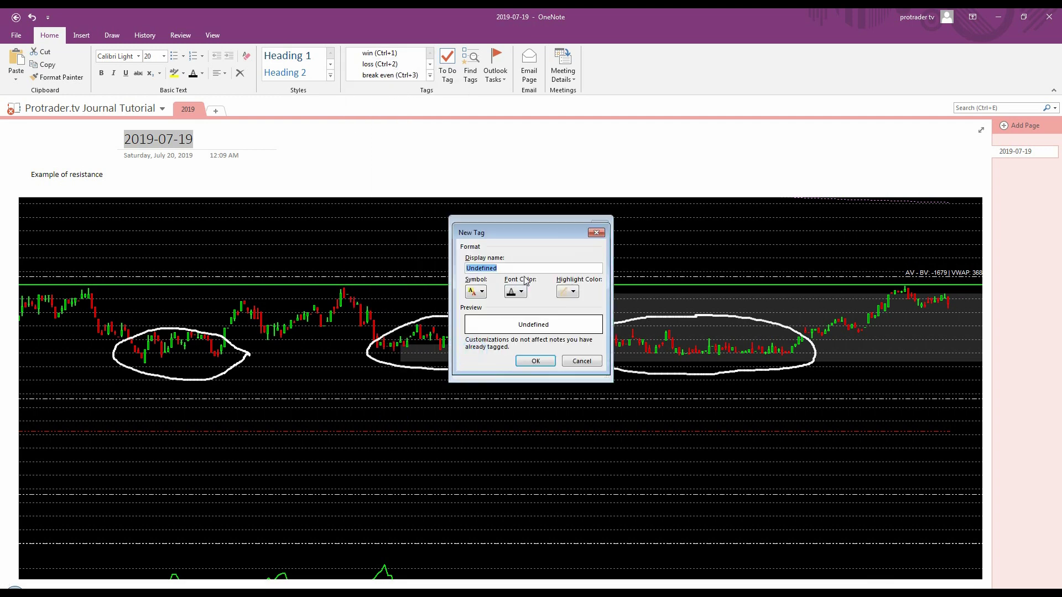
text(VWAP PLay)
click(543, 362)
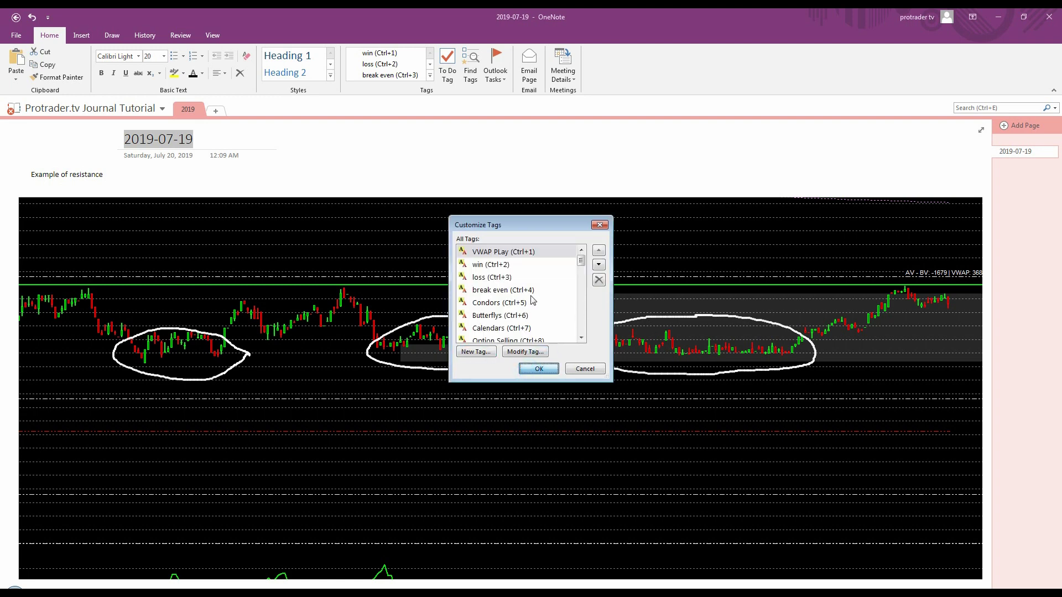
click(539, 369)
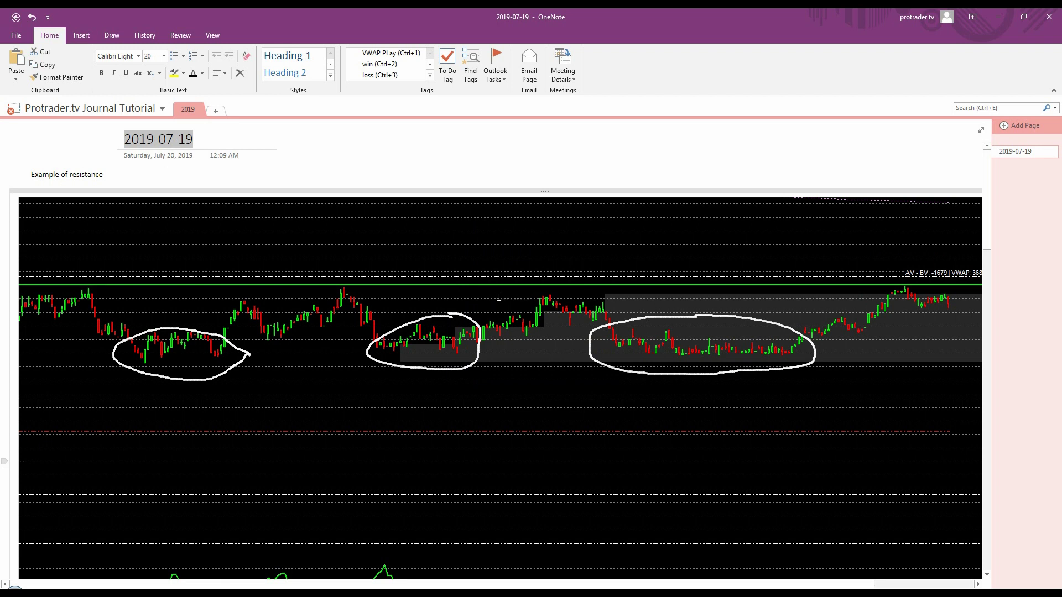
- Select the 2019-07-19 page title and tag it with VWAP PLay
click(177, 141)
triple_click(200, 137)
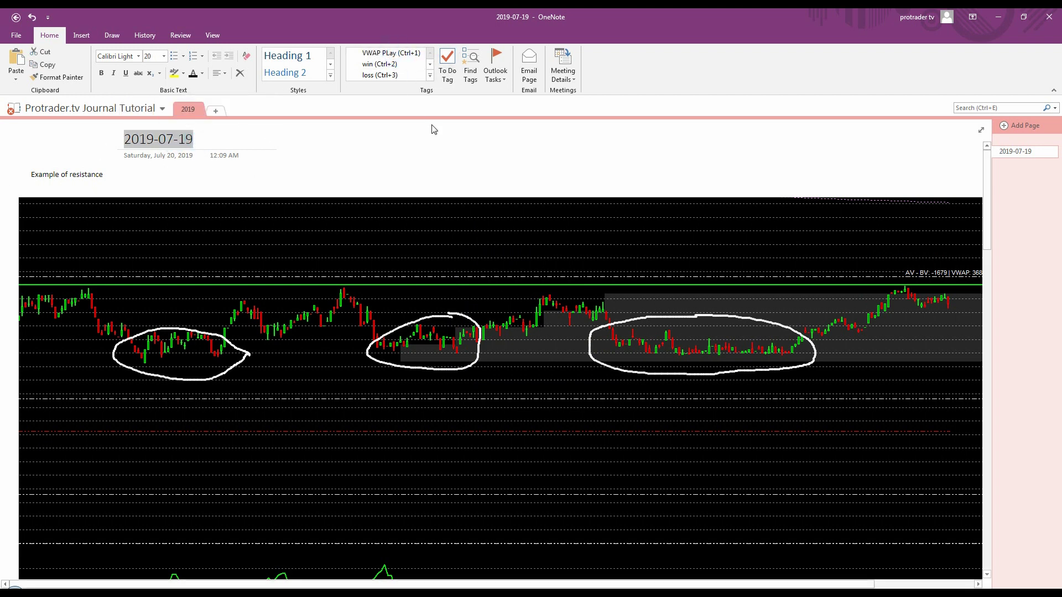
click(400, 58)
click(401, 65)
click(433, 165)
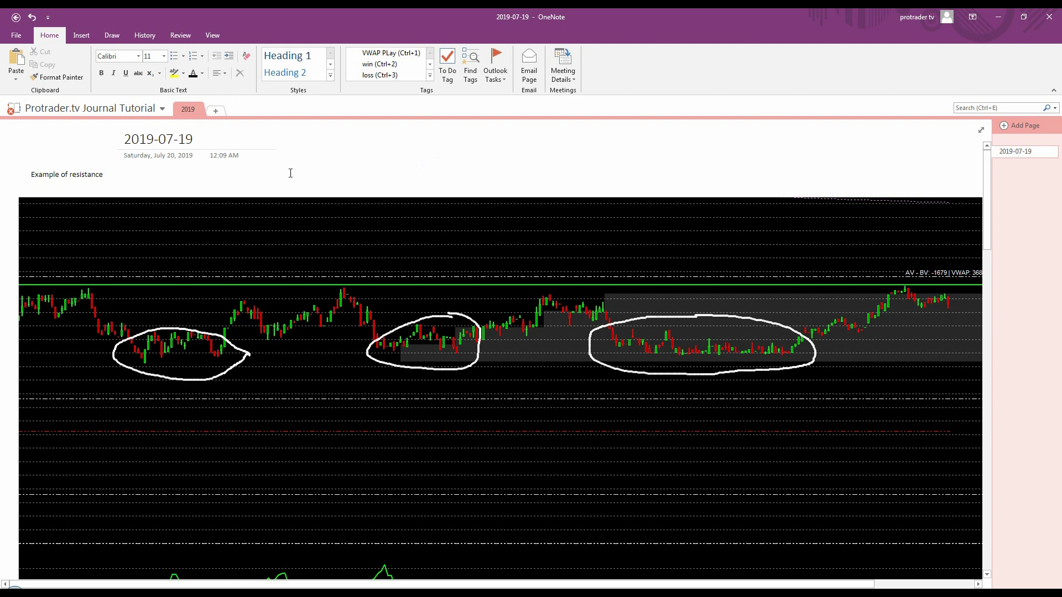
- Reselect the 2019-07-19 title and apply the NFLX tag to it
click(430, 75)
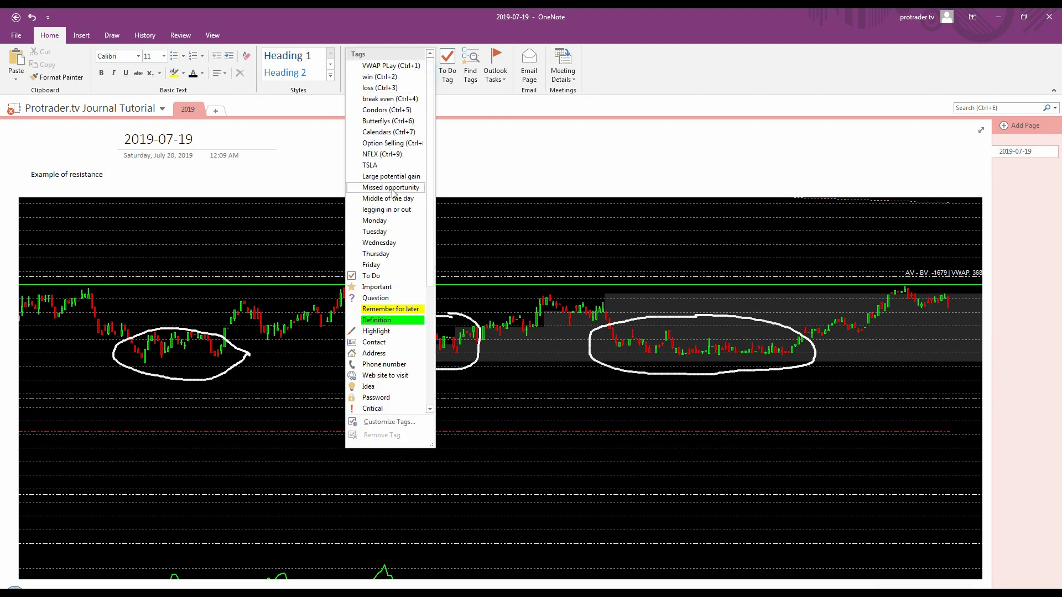
click(380, 155)
triple_click(206, 141)
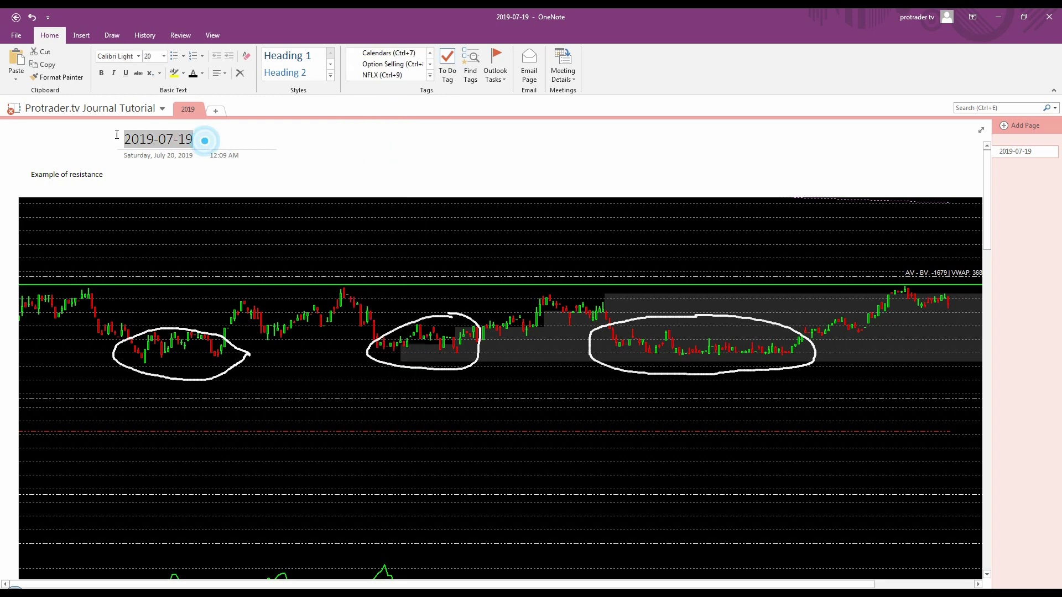
click(431, 75)
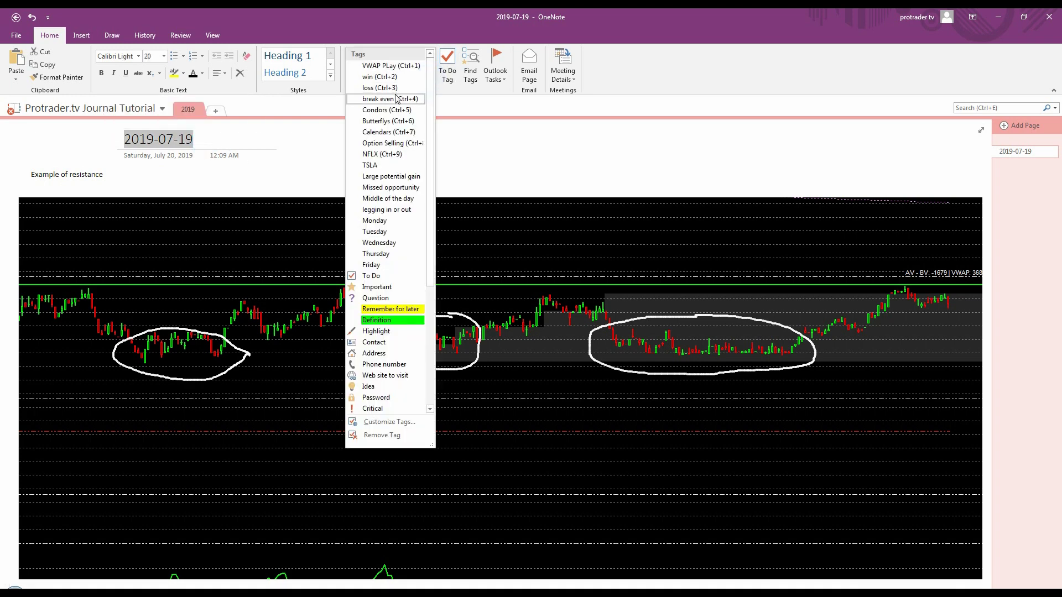
click(383, 153)
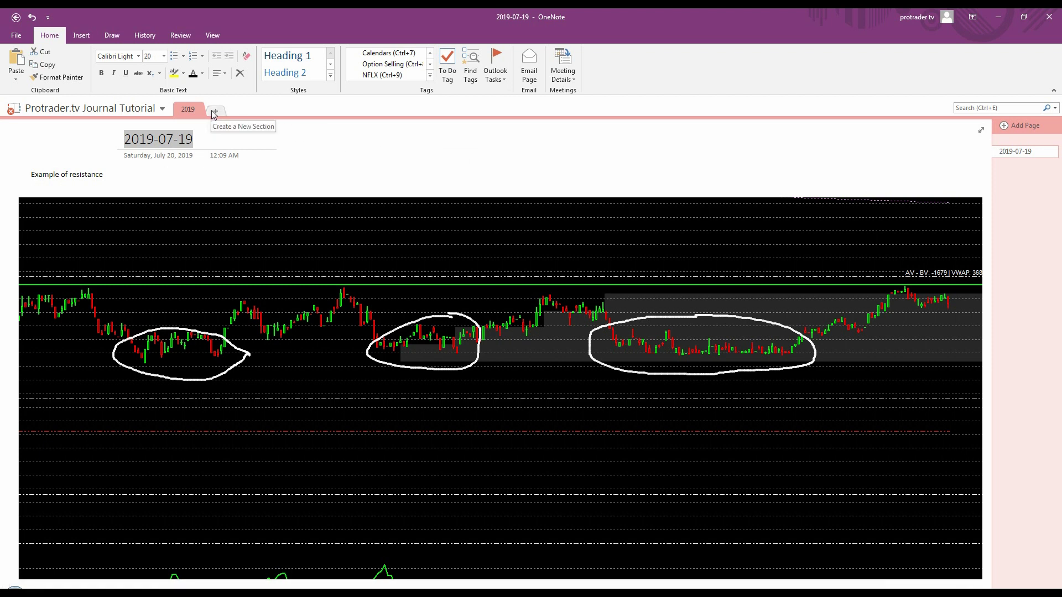
- Create a new page after 2019-07-19 and title it 2019-07-18
click(1004, 125)
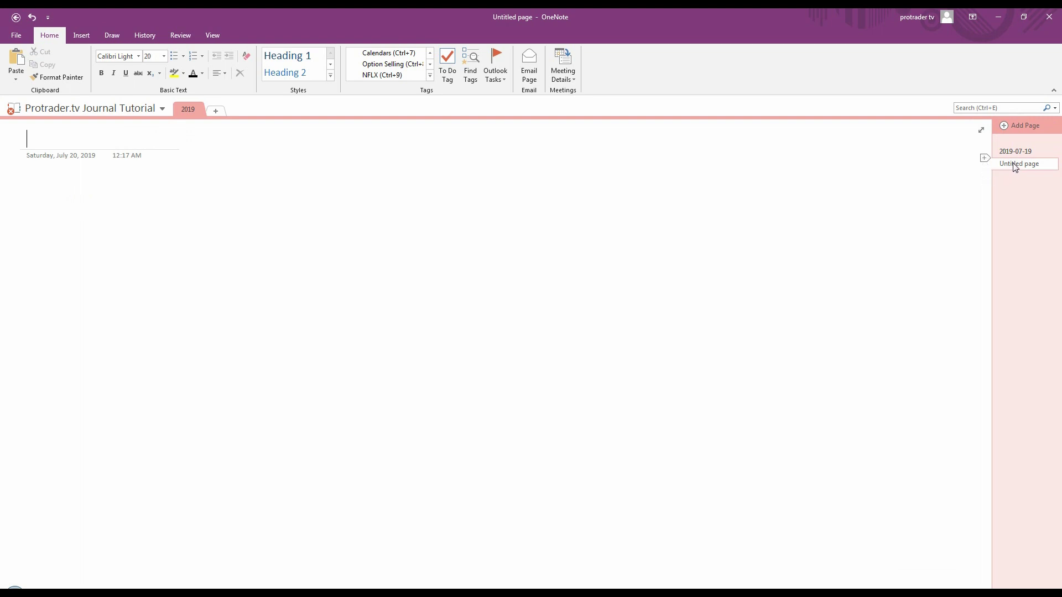
text(2019)
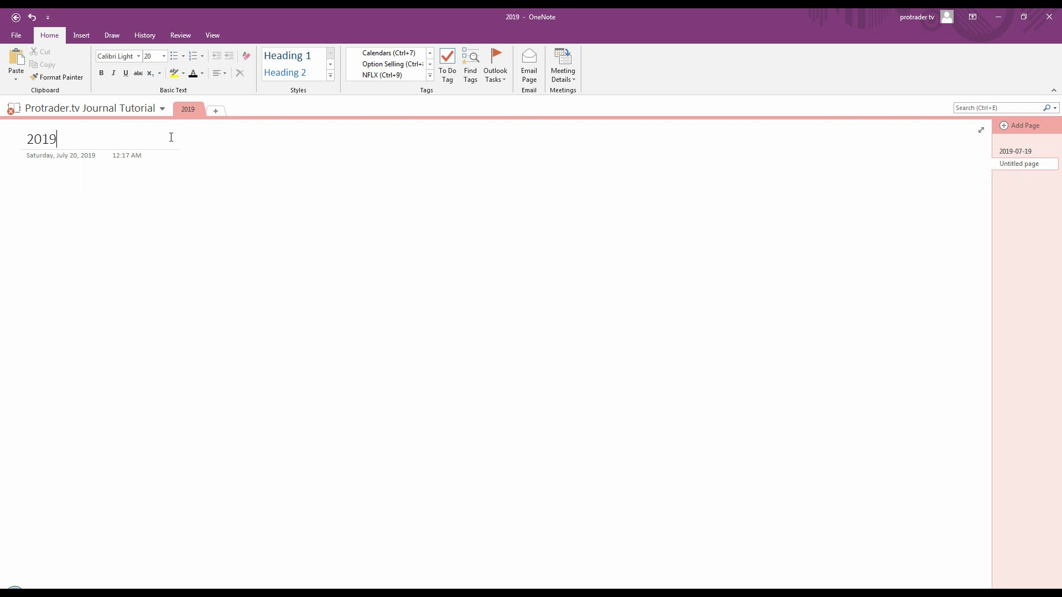
text(-07-18)
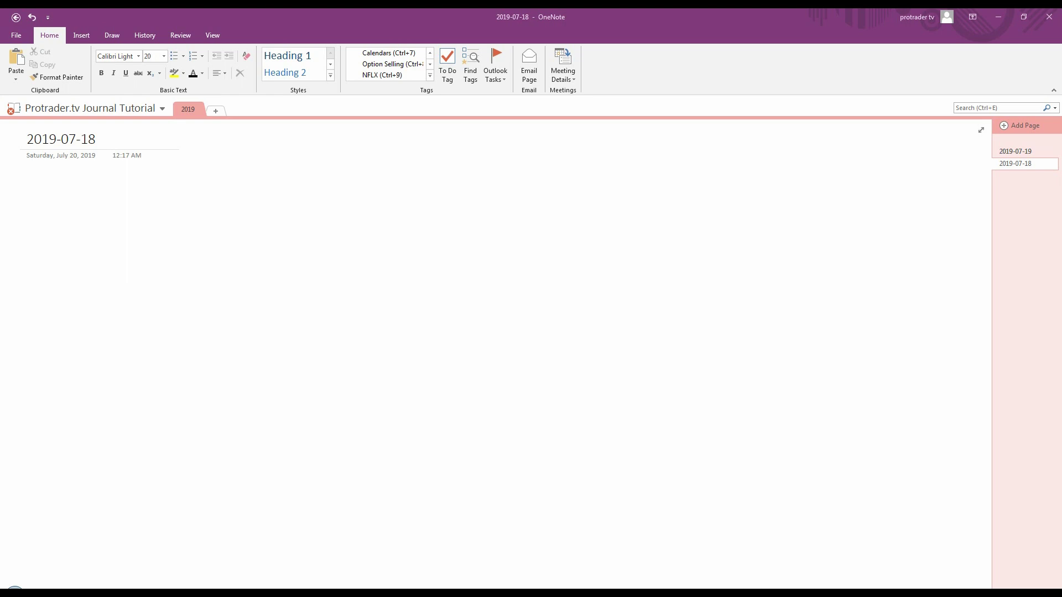
- Paste the buy/sell chart screenshot, restore it to original size, and move it below the title
key(ctrl+v)
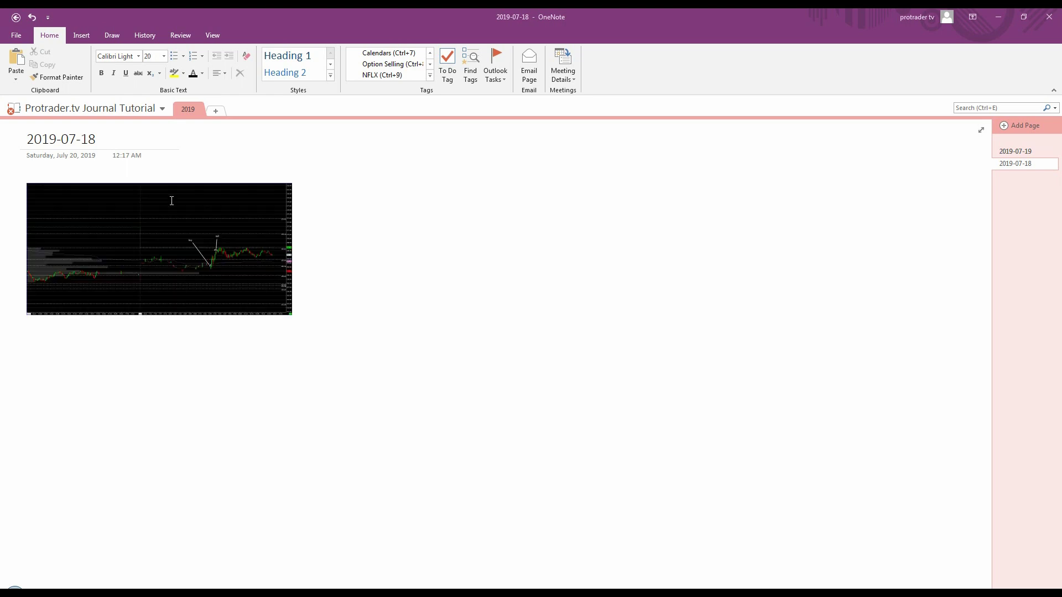
right_click(169, 251)
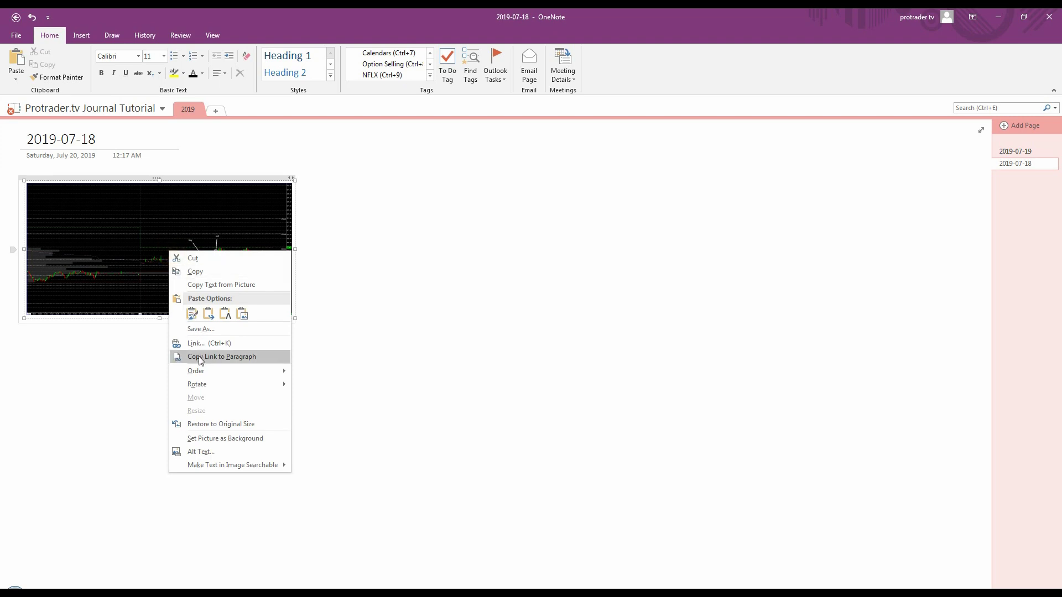
click(205, 424)
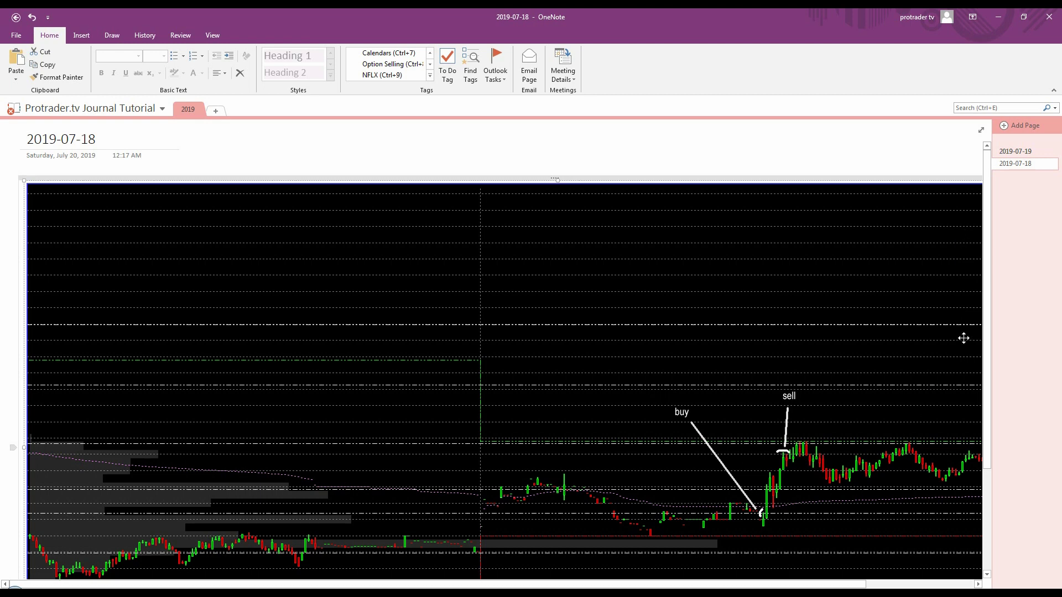
scroll(984, 338, down, 3)
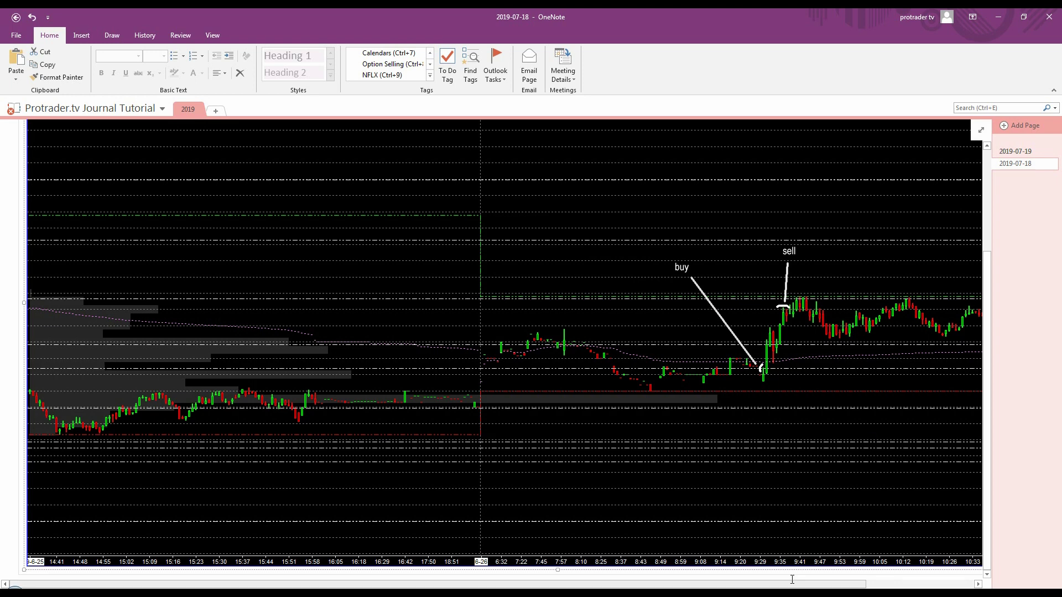
drag(788, 584, 908, 584)
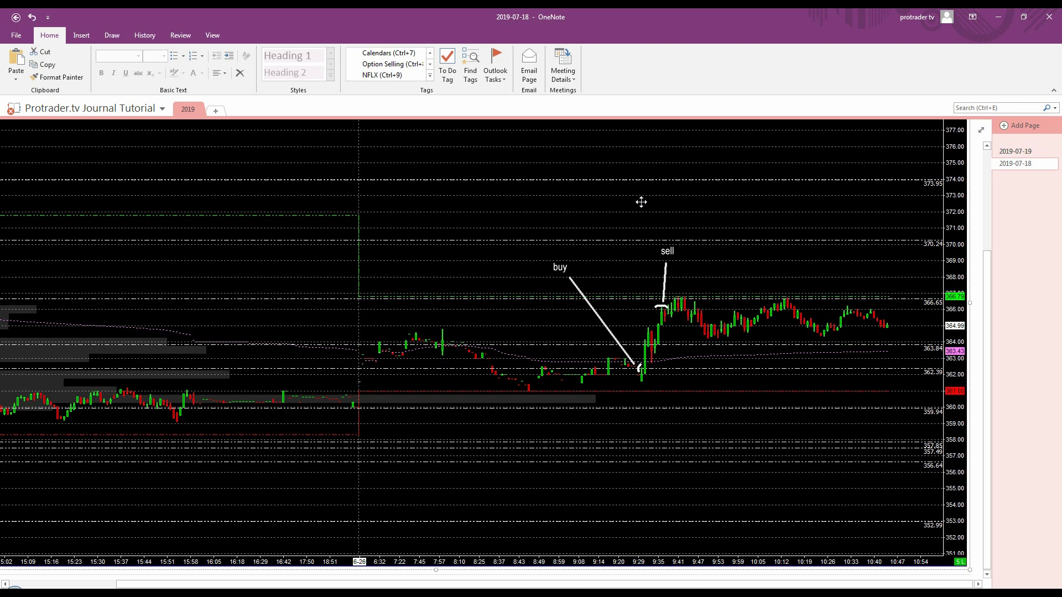
scroll(674, 376, up, 3)
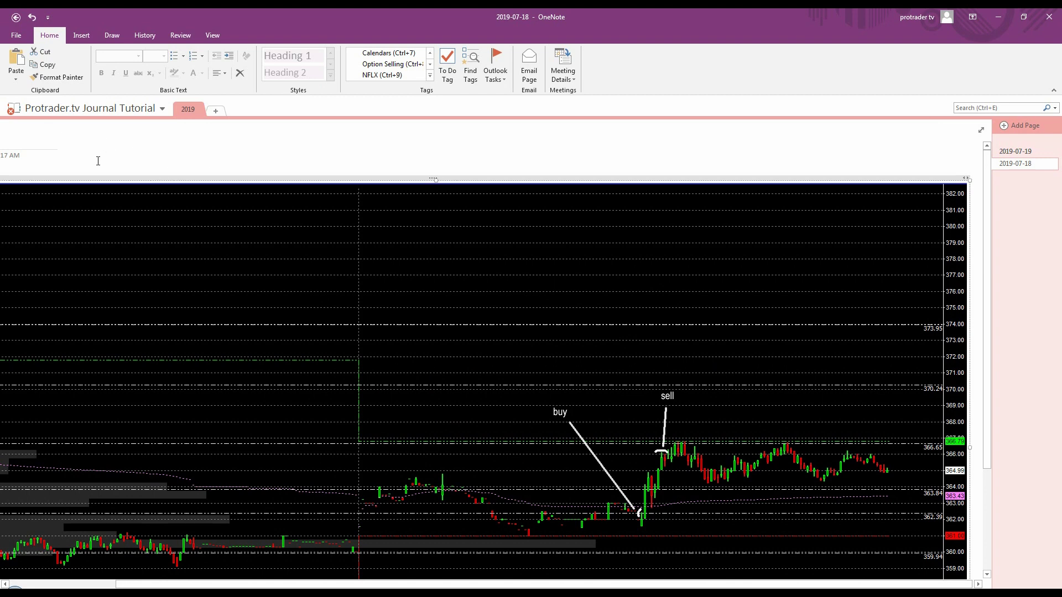
drag(235, 179, 235, 243)
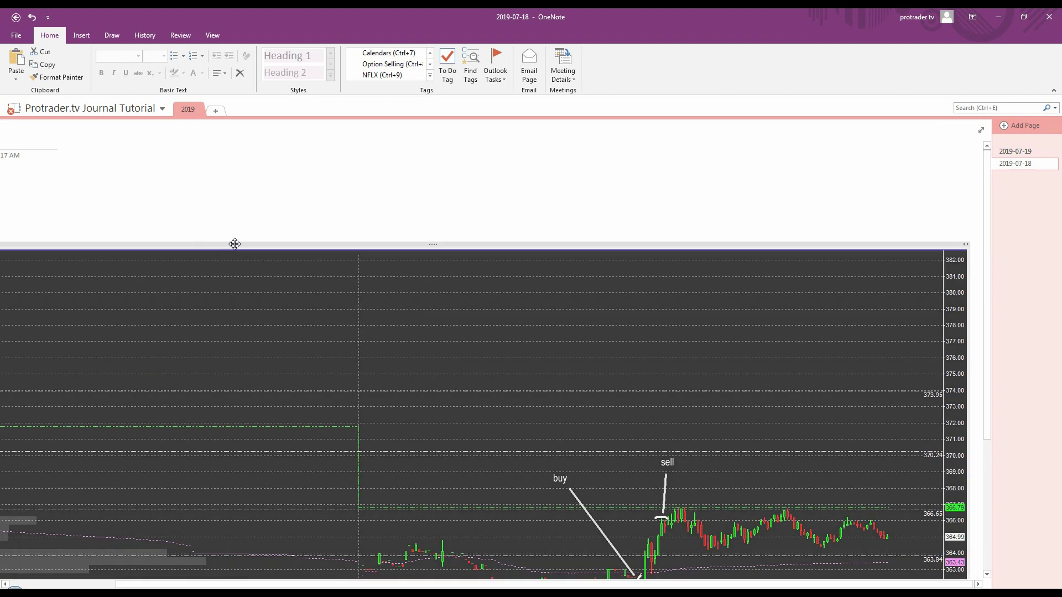
drag(273, 584, 165, 584)
click(76, 188)
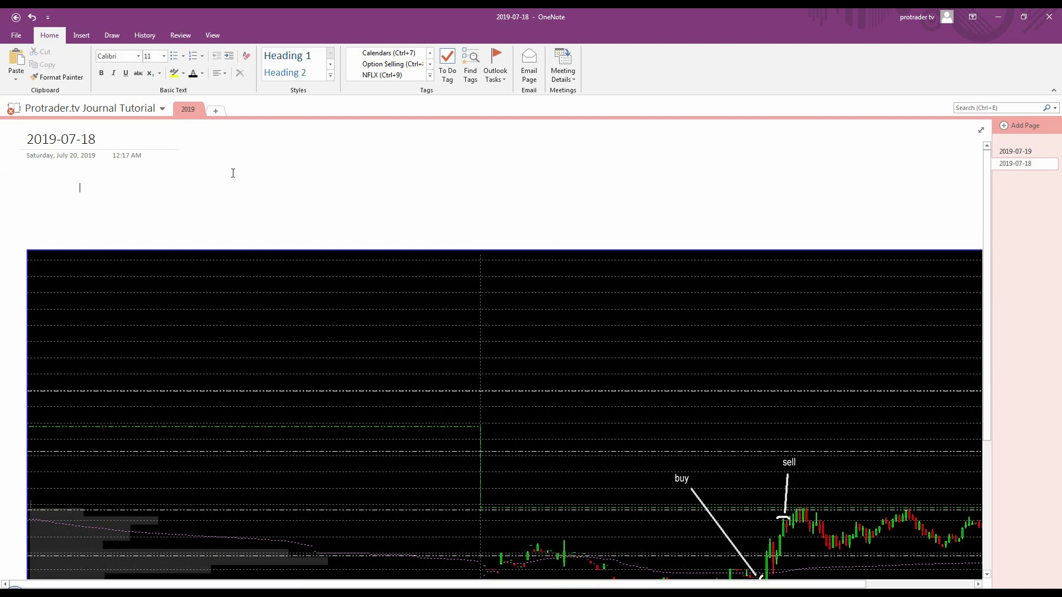
- Type the trade note: bought at open, closed at resistance as sellers came in and buyers weren't bidding
text(Bought at opne)
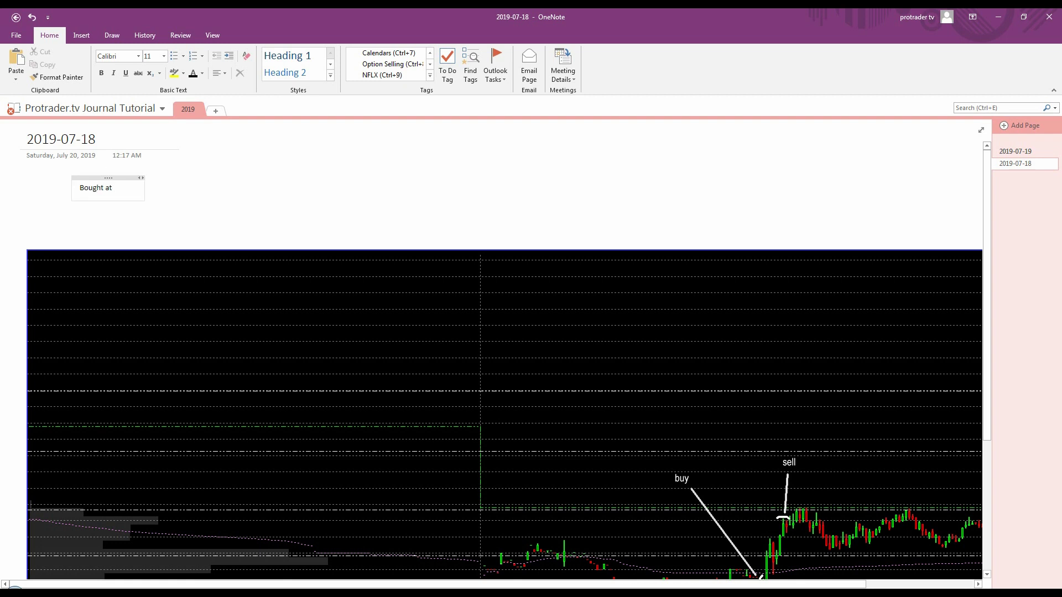
key(BackSpace)
key(BackSpace)
text(en closed at resis)
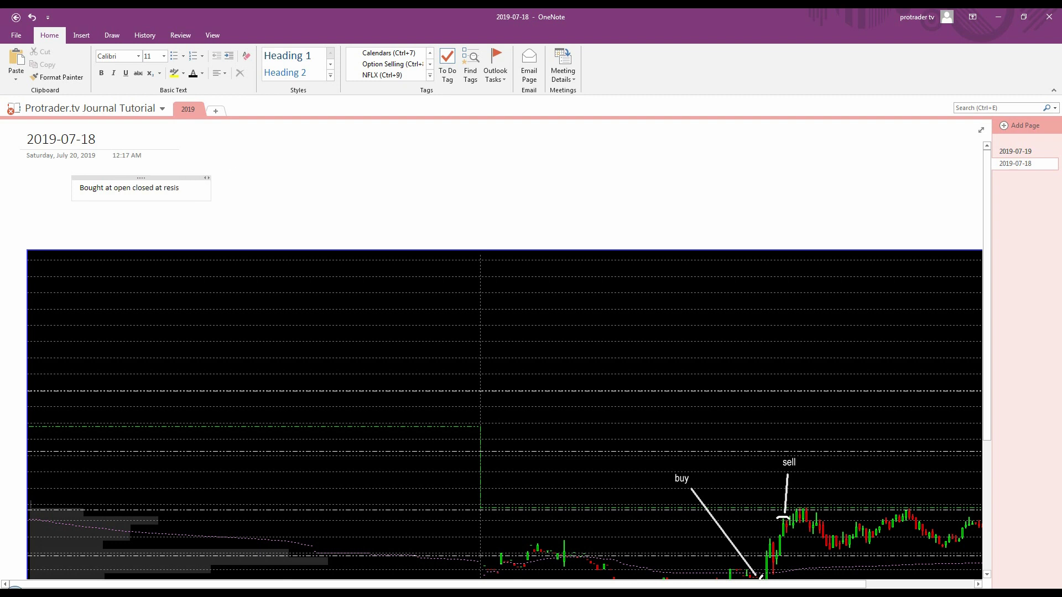
text(tance)
key(Return)
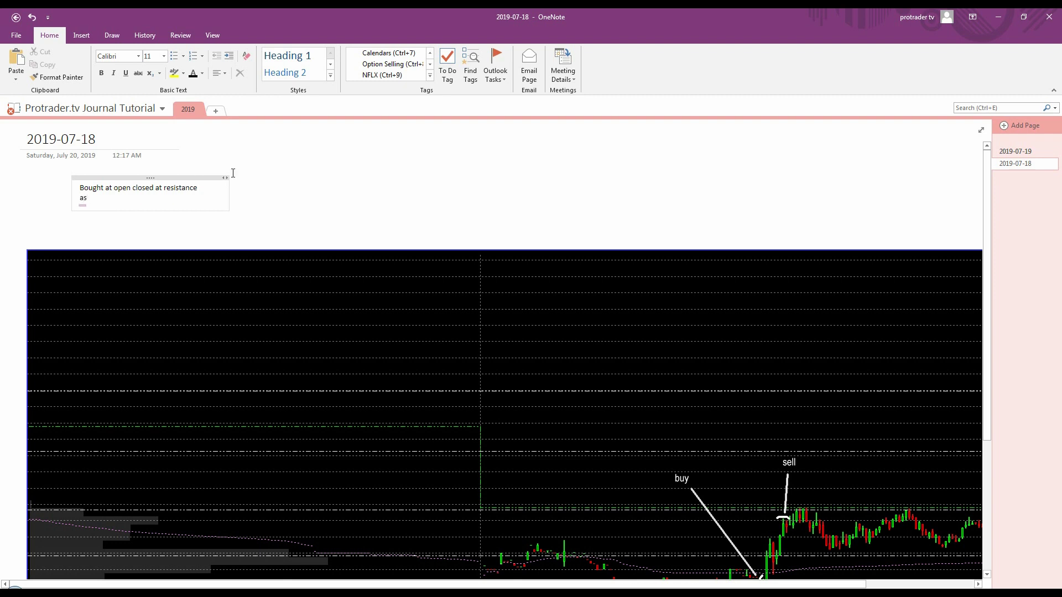
text(as stock started to falter.)
double_click(83, 197)
text(as)
text( Noticed that)
key(Return)
text(seller)
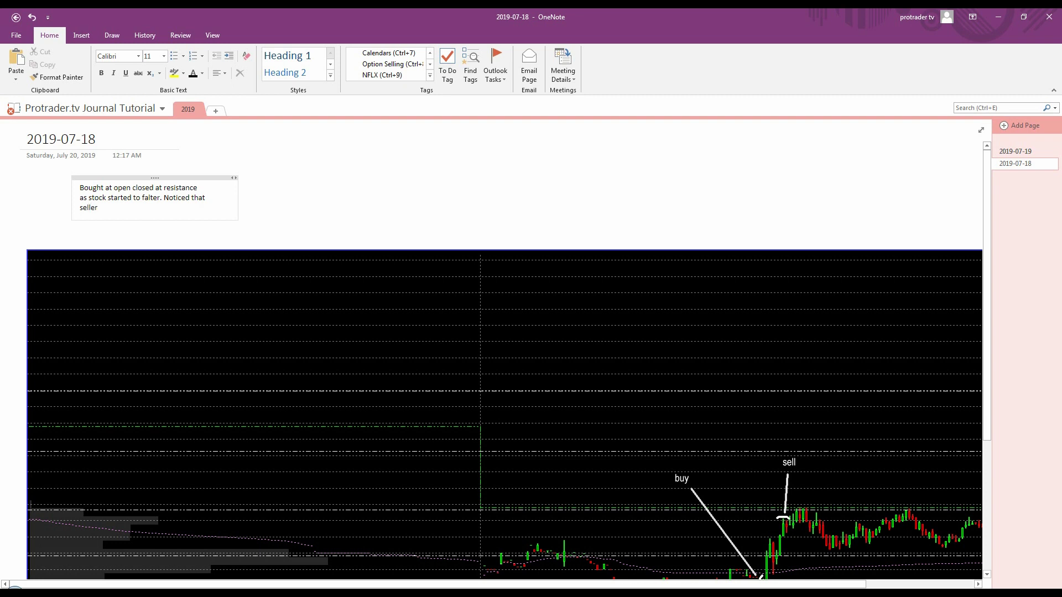
text(s came in and buyers were not bidding)
key(Return)
text(It up, cecide)
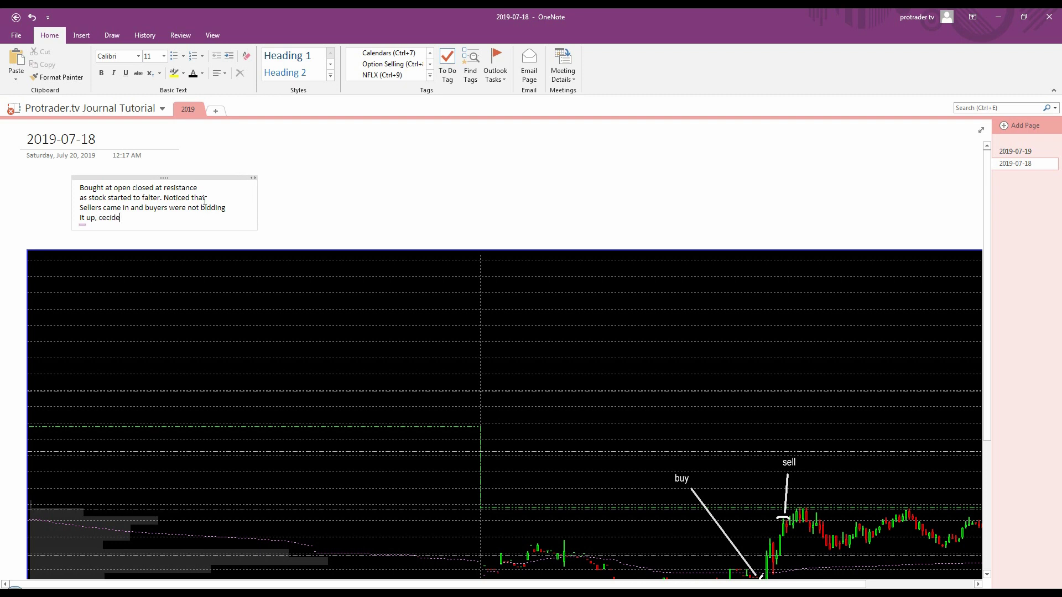
key(BackSpace)
key(BackSpace)
key(BackSpace)
key(BackSpace)
key(BackSpace)
key(BackSpace)
text(decided to close trade)
- Lowercase the capital S of 'Sellers' and capital I of 'It' in the note
click(83, 211)
key(BackSpace)
text(s)
click(81, 218)
key(BackSpace)
text(i)
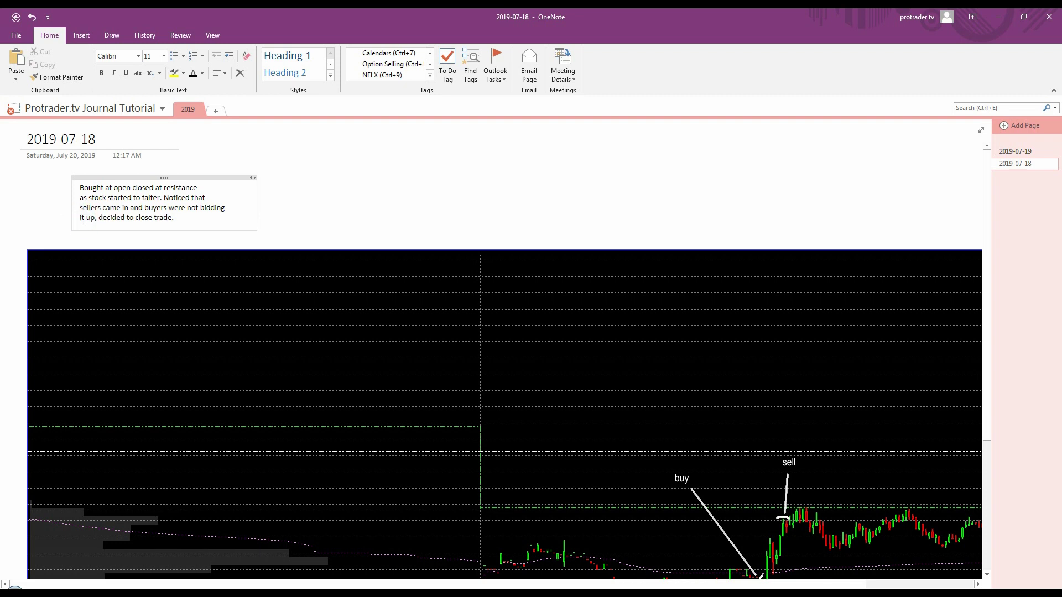
click(198, 220)
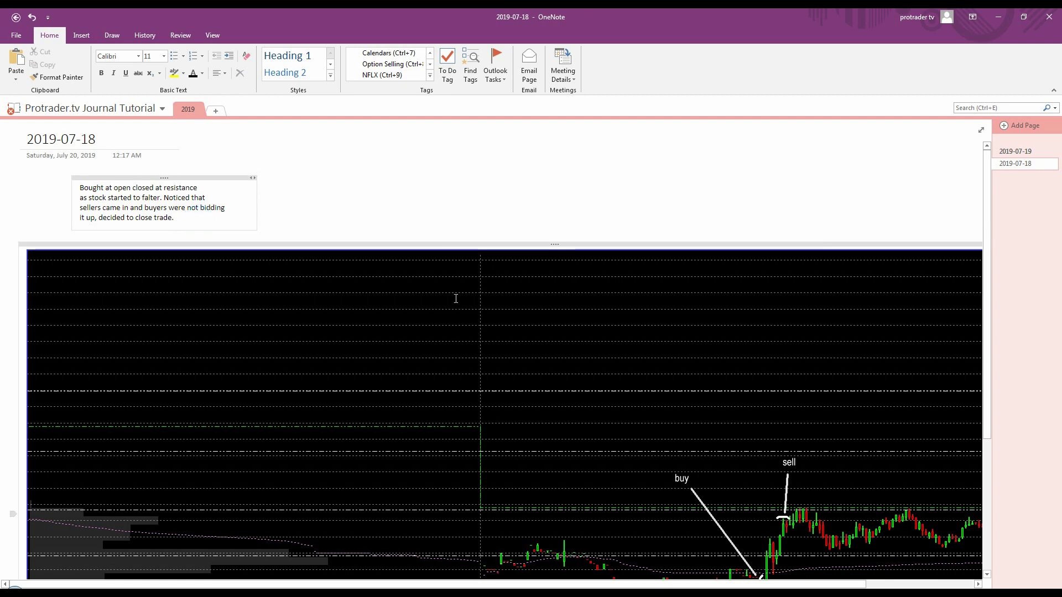
- Move the 2019-07-18 page above 2019-07-19 in the page list
scroll(437, 306, down, 3)
scroll(437, 306, up, 3)
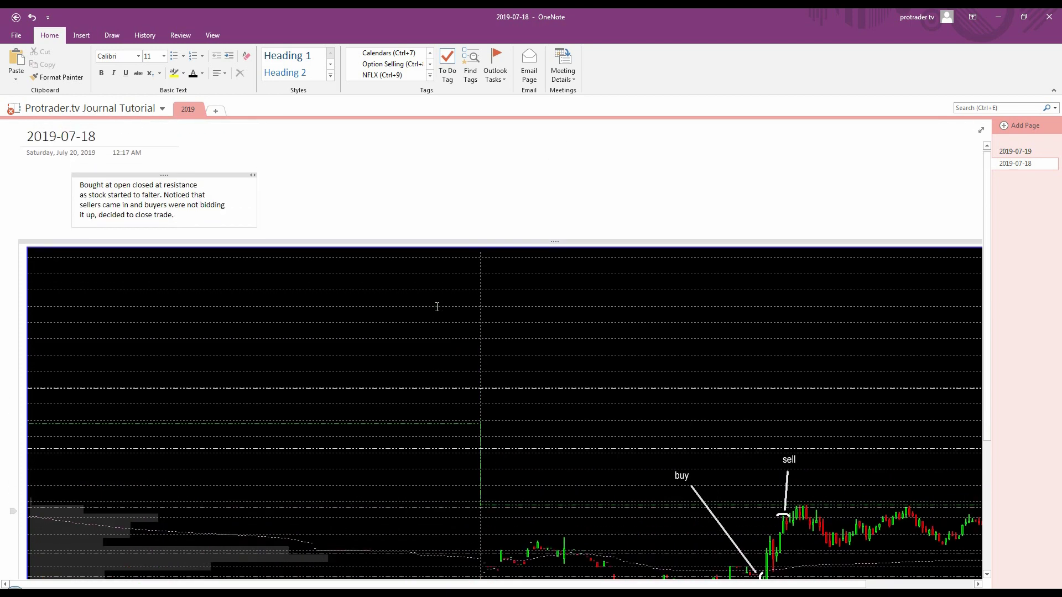
scroll(442, 307, down, 2)
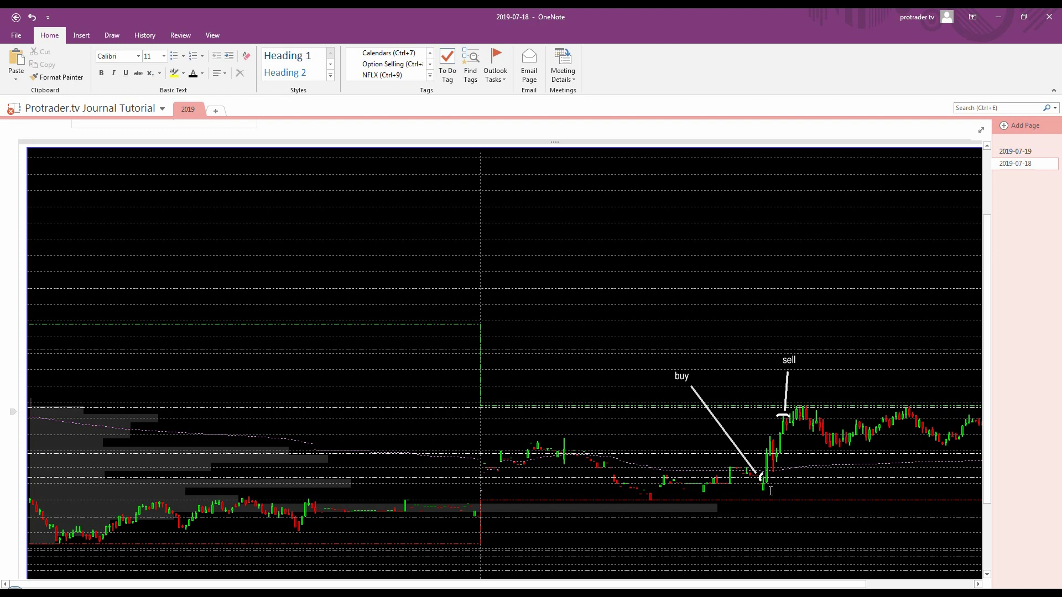
scroll(771, 490, down, 3)
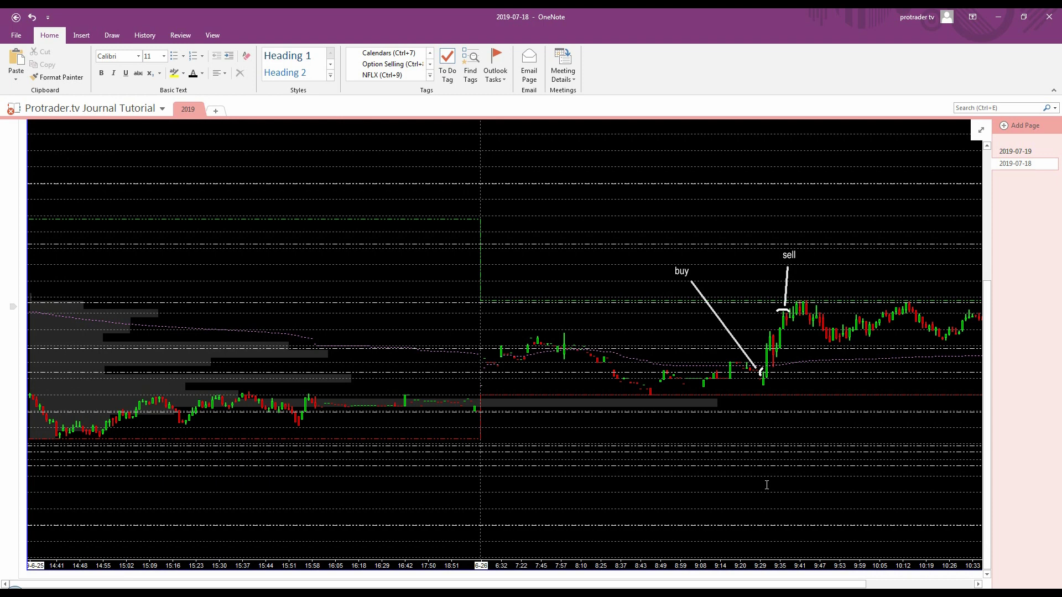
scroll(557, 437, up, 5)
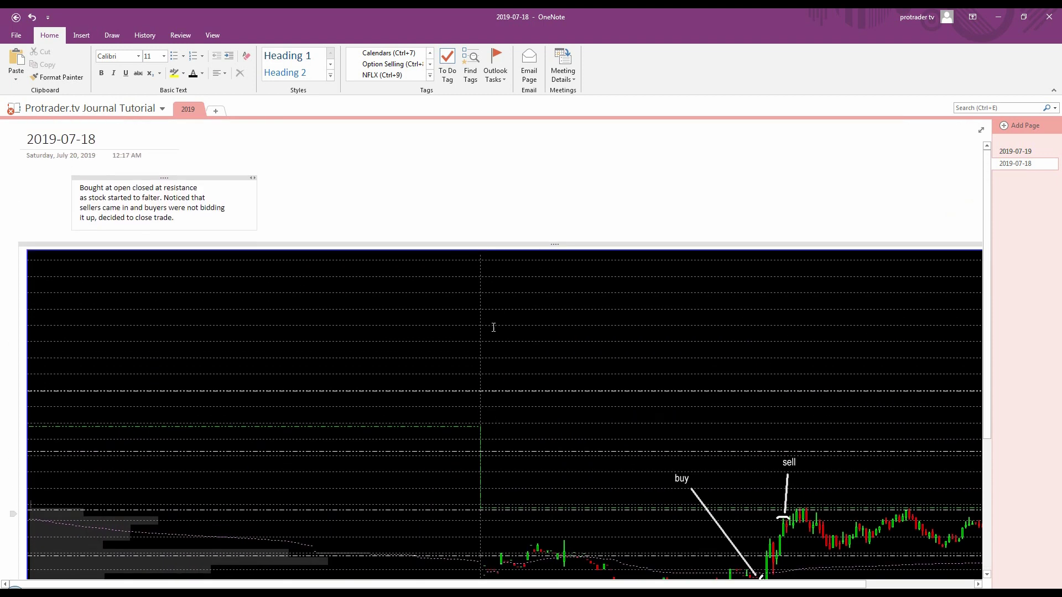
triple_click(88, 139)
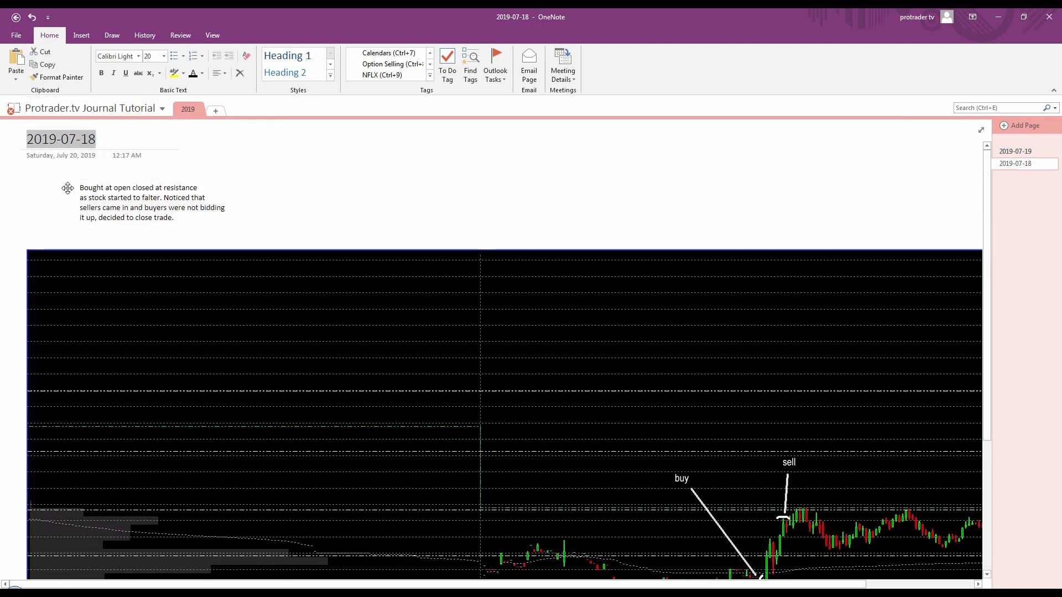
click(1017, 163)
drag(1017, 163, 1016, 149)
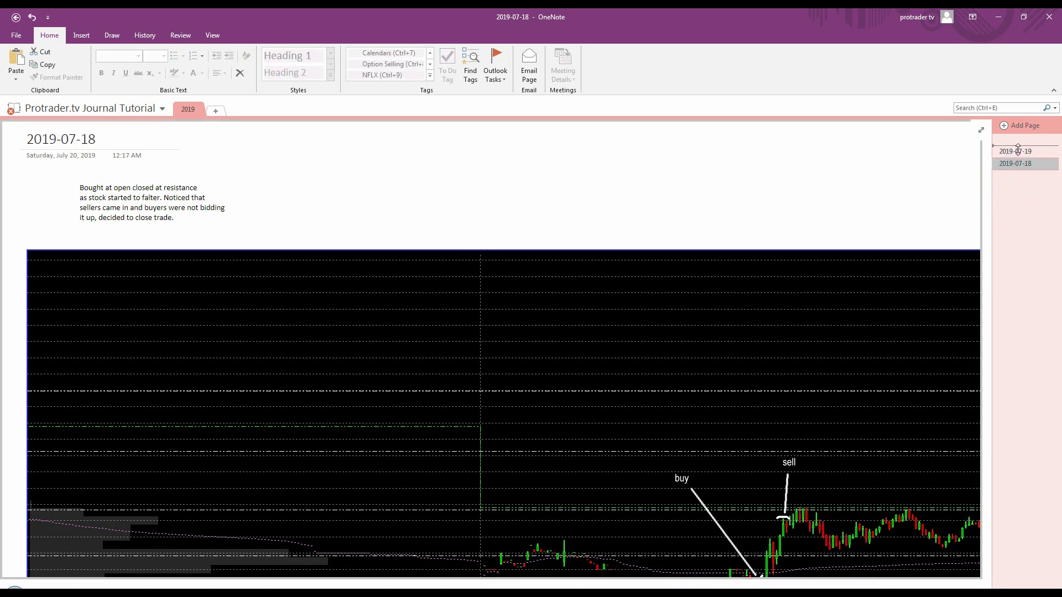
- Tag the 2019-07-18 page title with Thursday, win and NFLX
triple_click(93, 138)
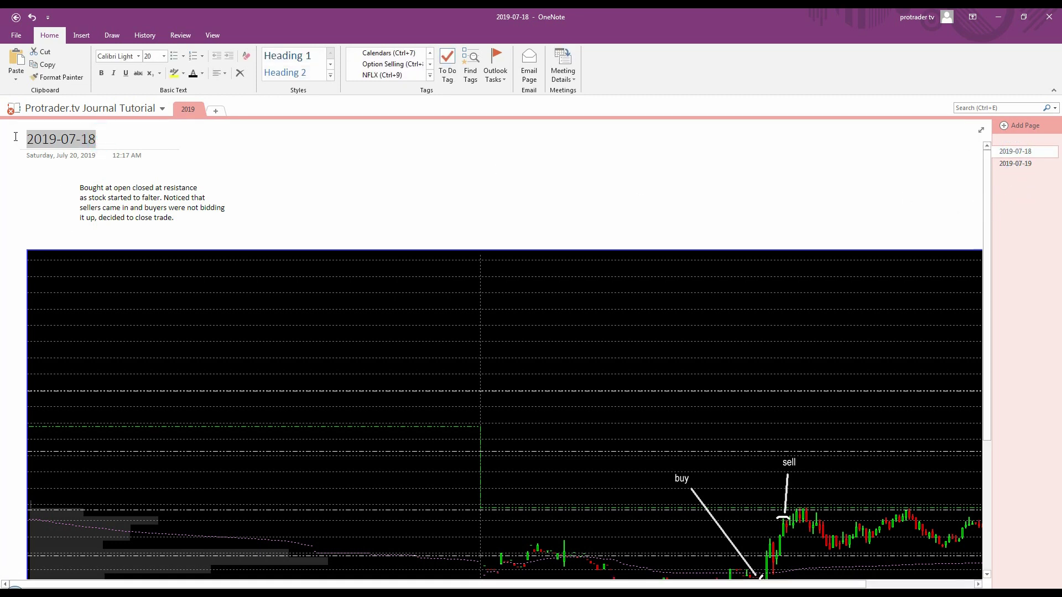
click(430, 76)
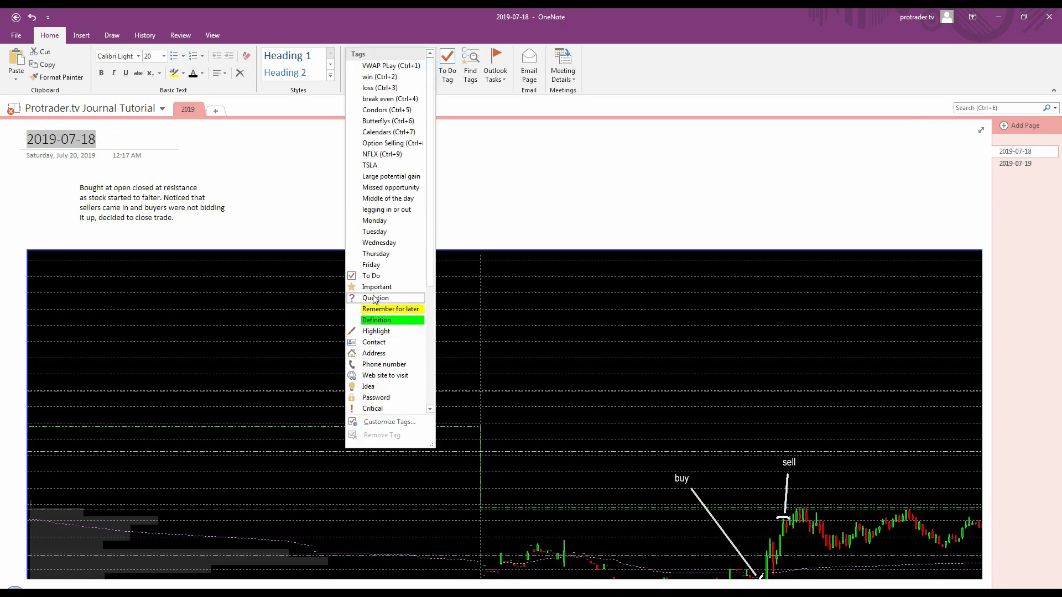
click(376, 254)
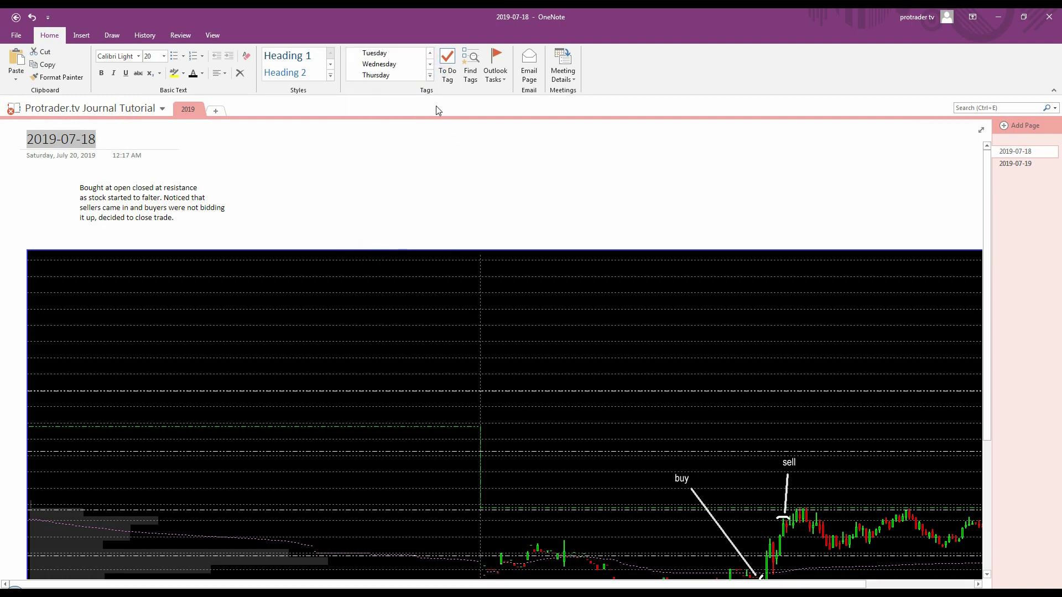
click(430, 75)
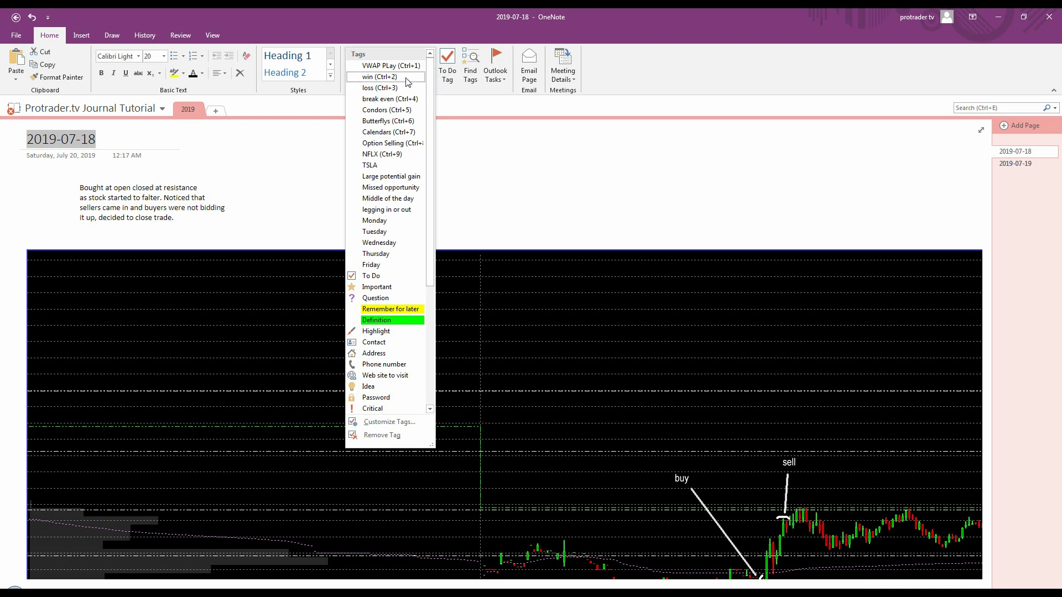
click(407, 77)
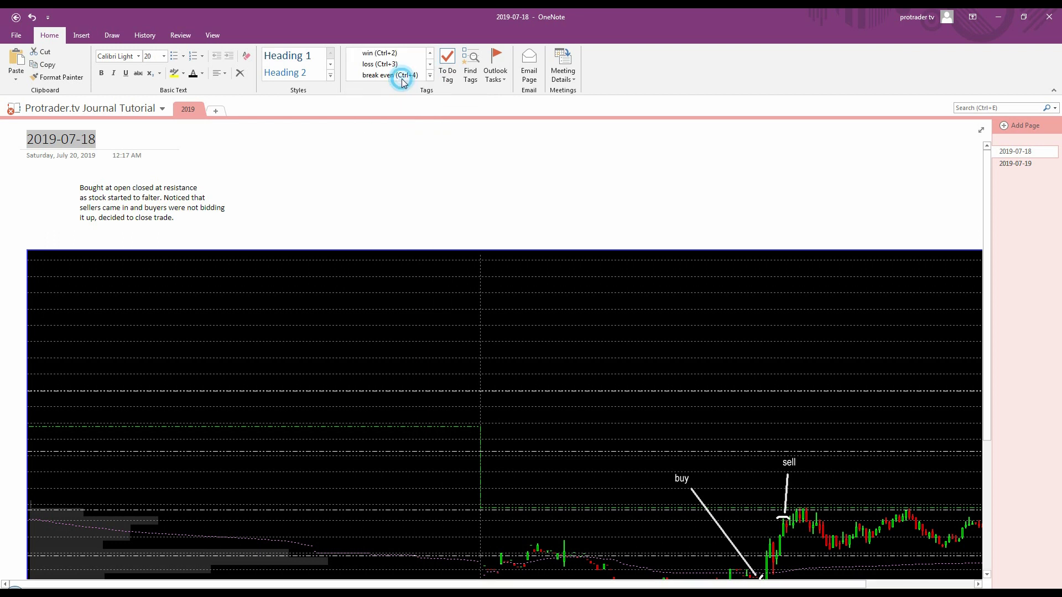
click(429, 76)
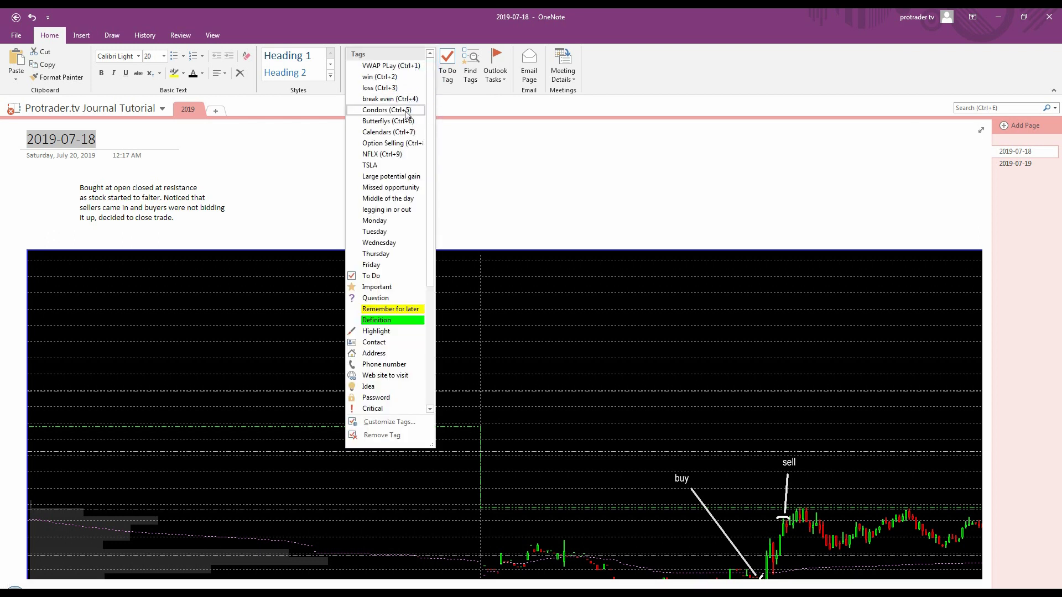
click(401, 155)
click(430, 77)
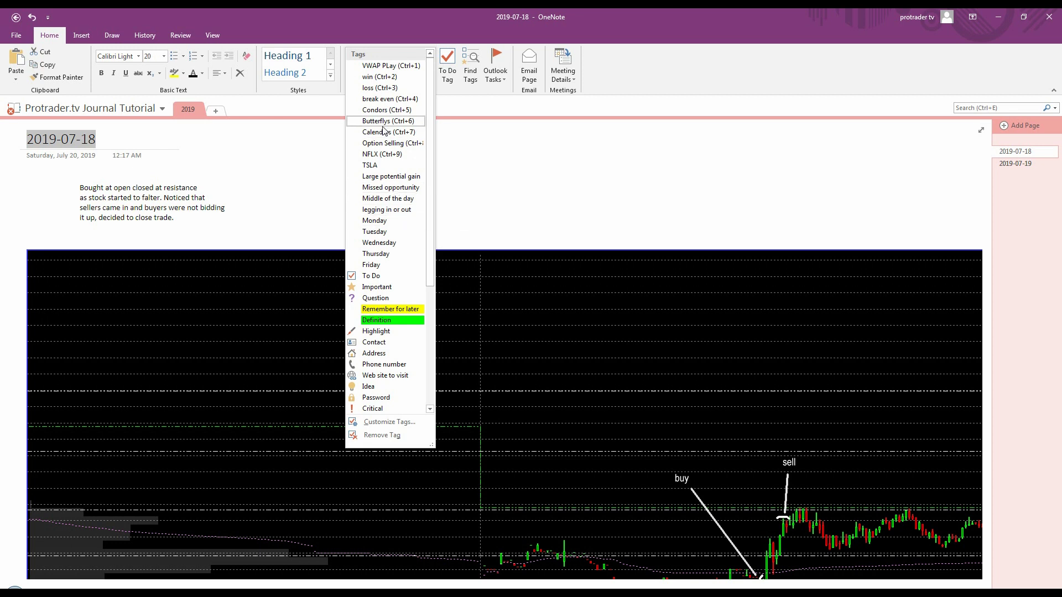
click(514, 157)
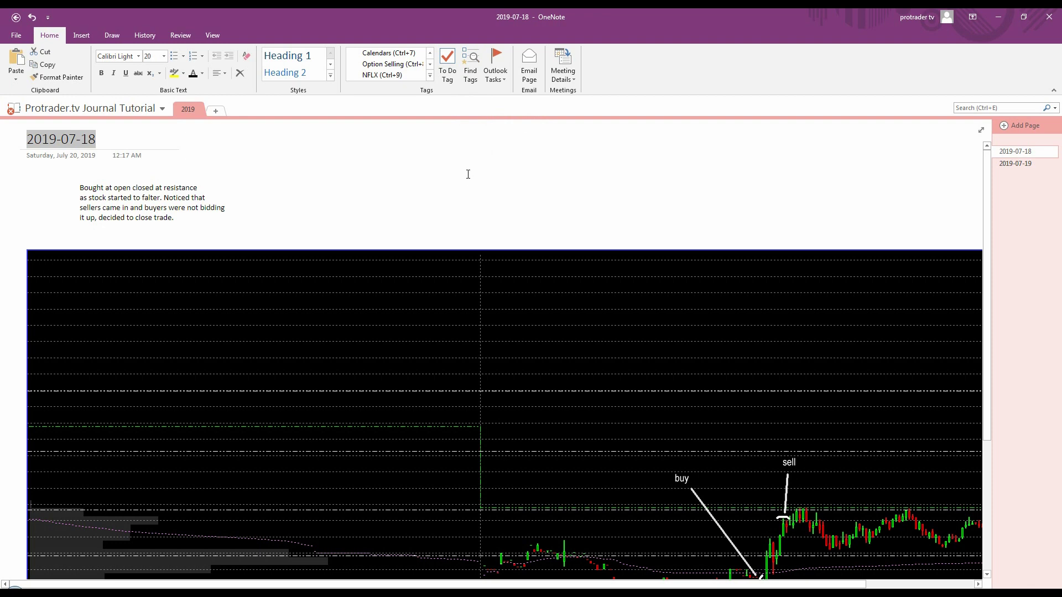
- Show the Tags Summary and jump between the 2019-07-19 and 2019-07-18 tagged pages
click(470, 67)
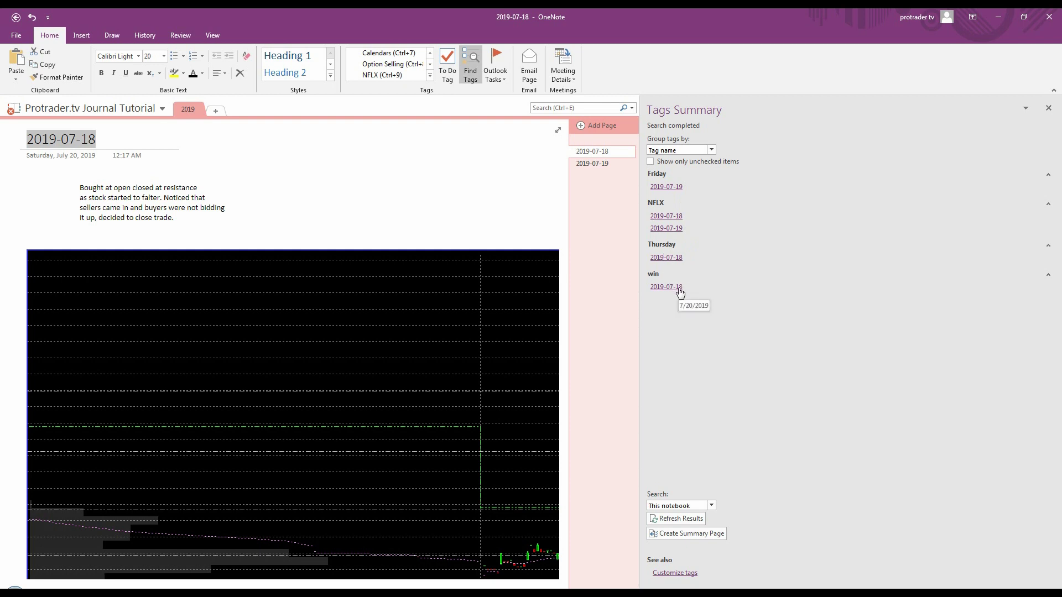
click(678, 228)
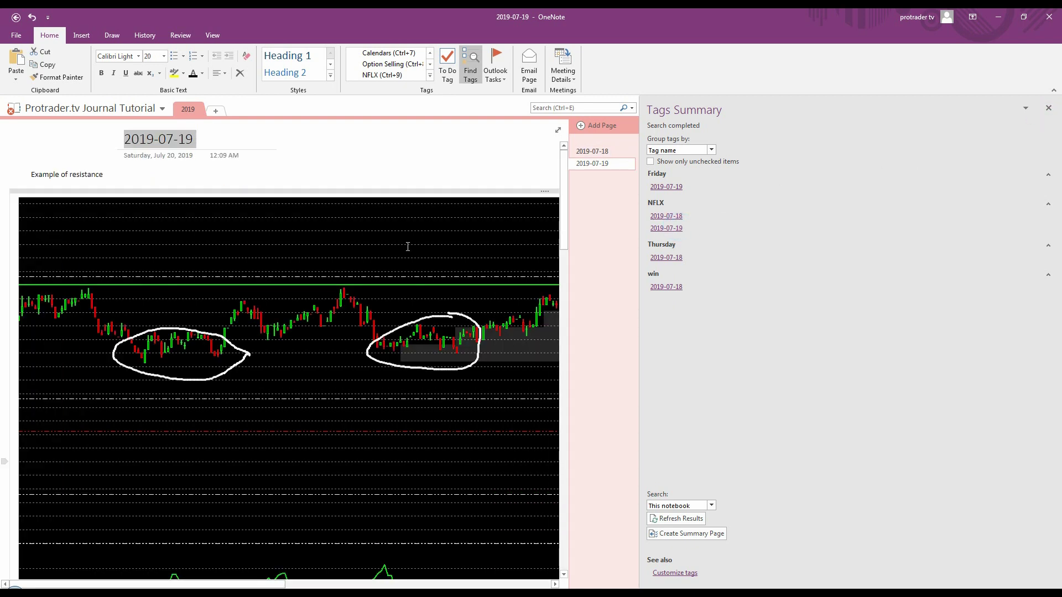
click(665, 216)
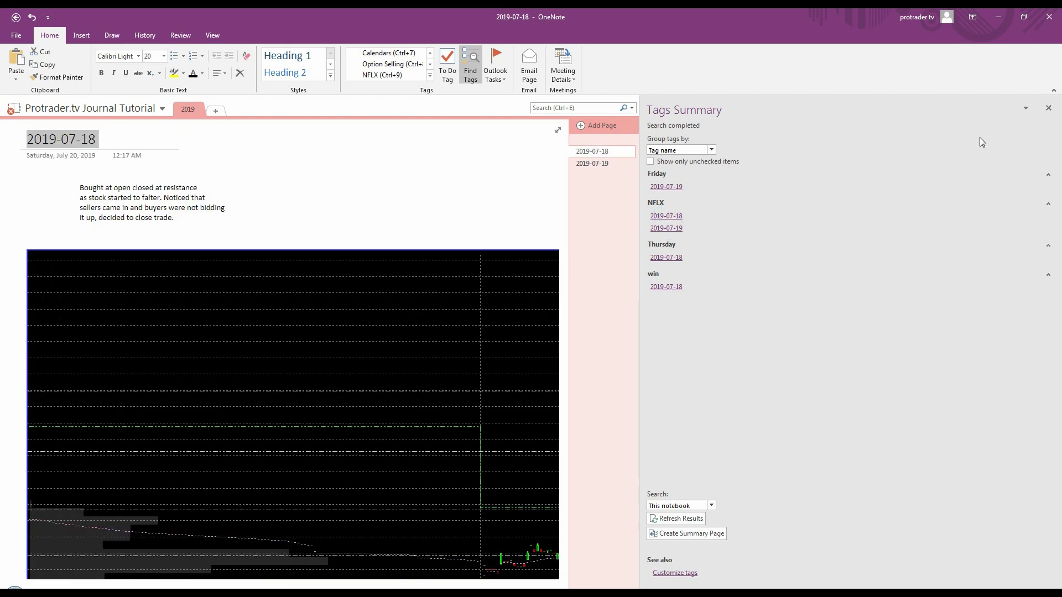
- Close the Tags Summary pane and return to the 2019-07-19 page
click(1048, 107)
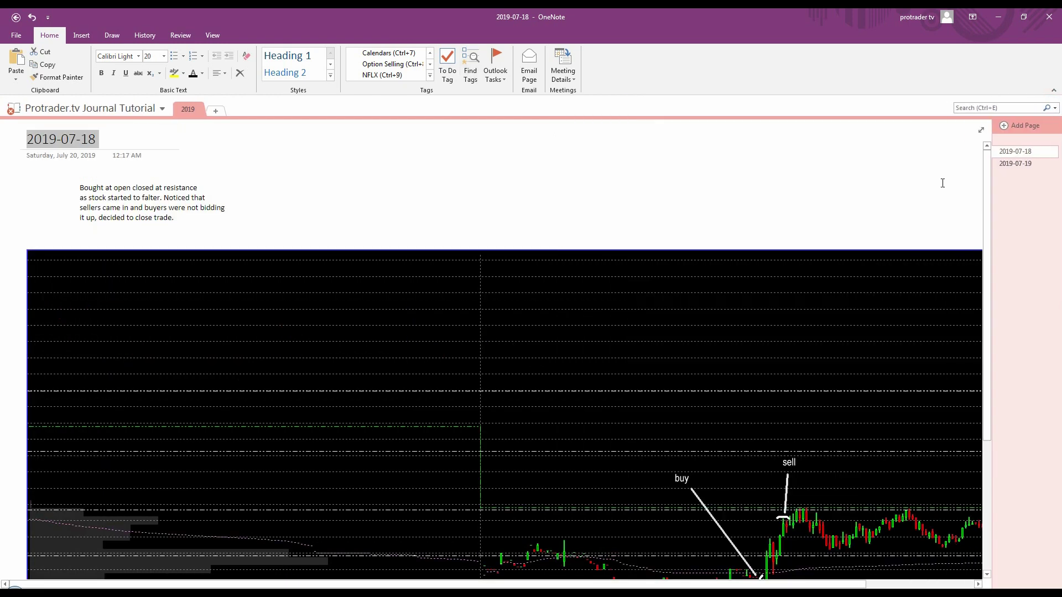
click(1015, 163)
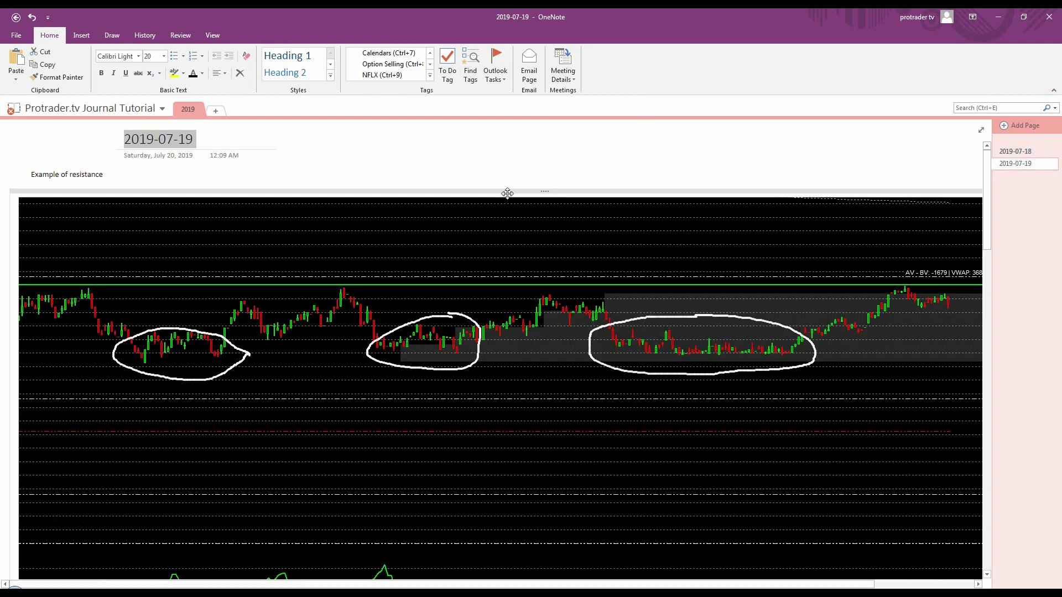
scroll(424, 407, down, 15)
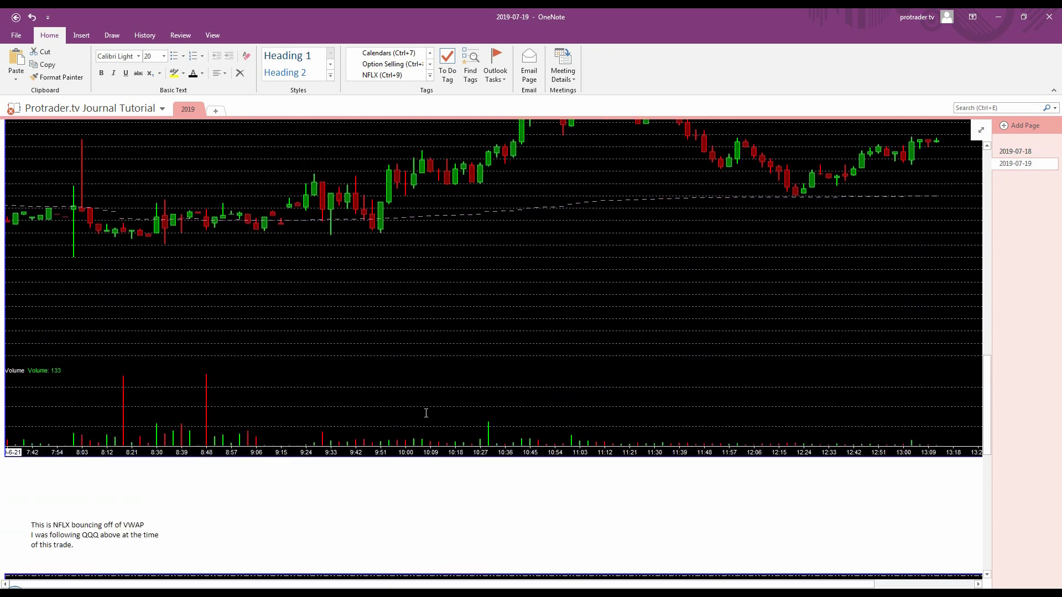
scroll(426, 414, up, 15)
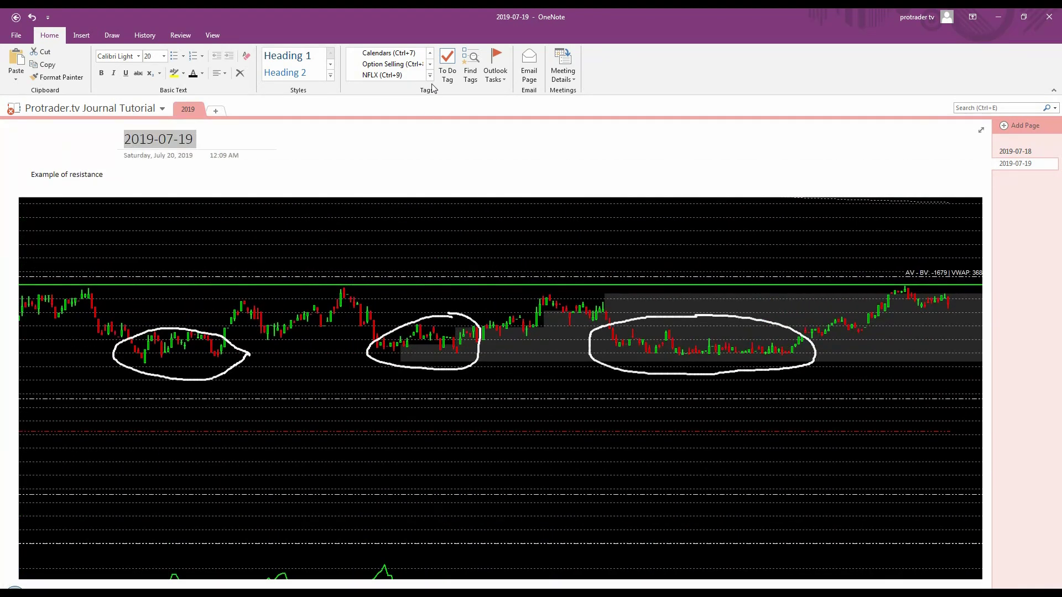
- Tag the 2019-07-19 page title as win and check it in Tags Summary
click(430, 75)
click(389, 78)
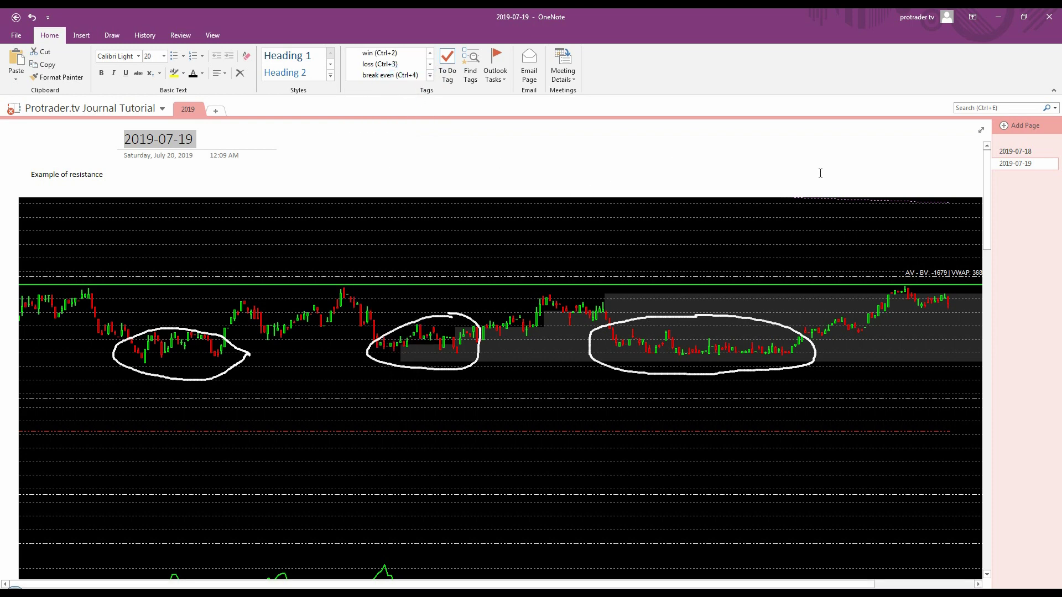
click(469, 78)
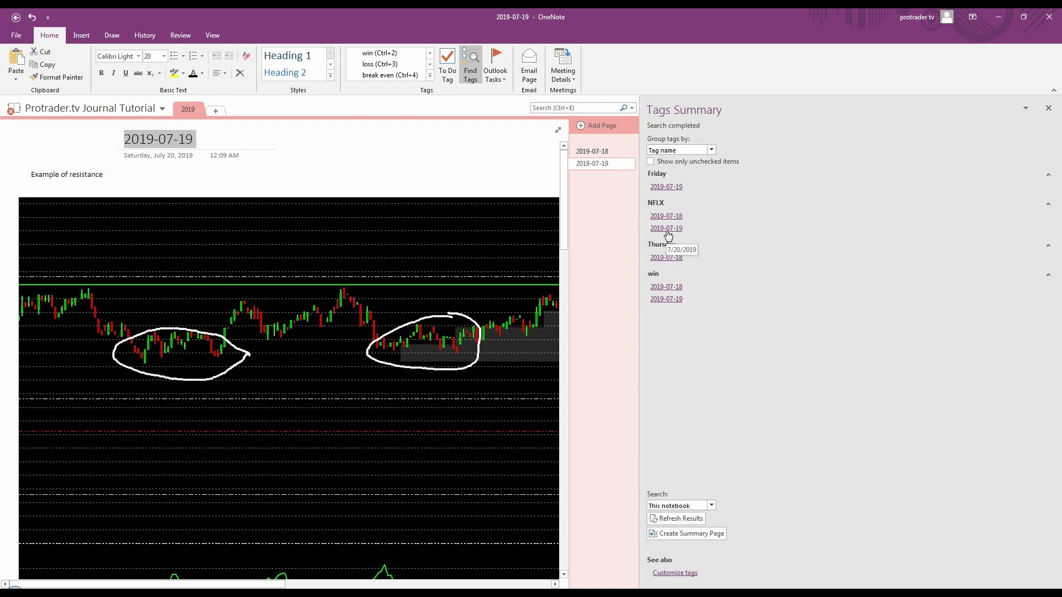
click(1048, 107)
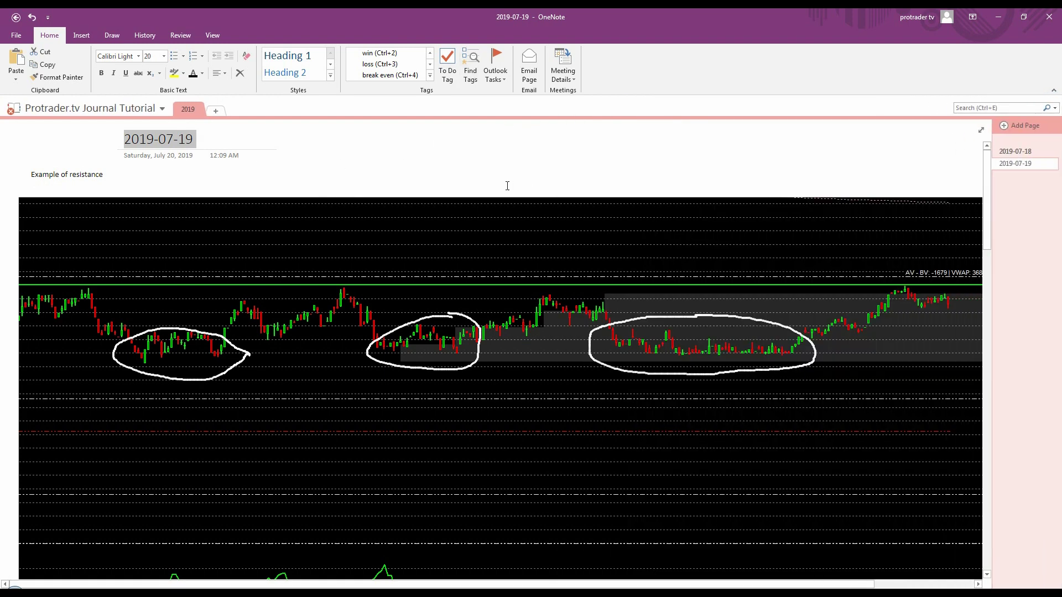
- Add the VWAP PLay tag to the title and bring Tags Summary back
click(430, 75)
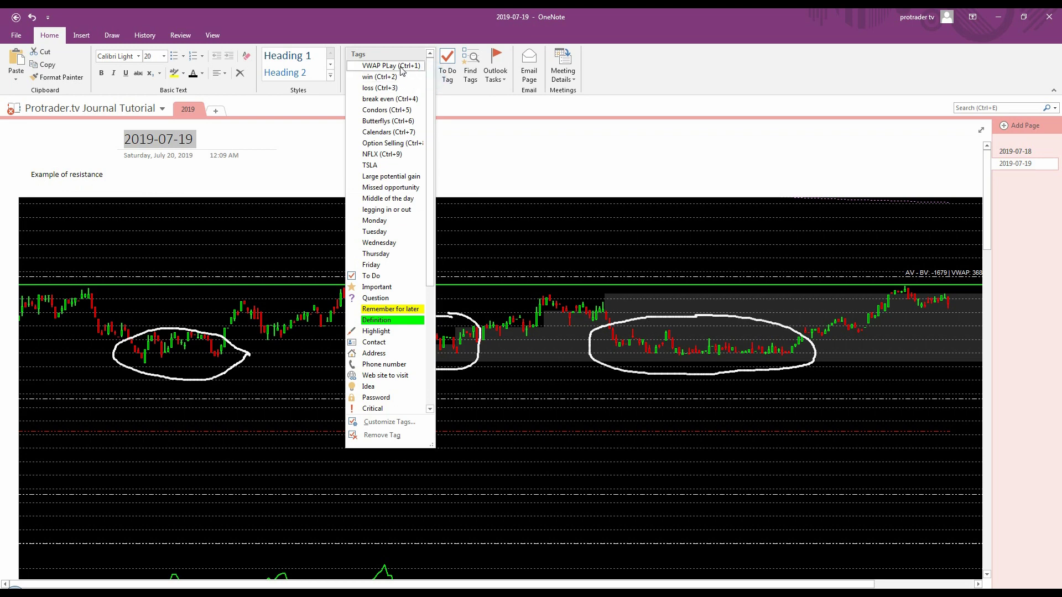
click(402, 65)
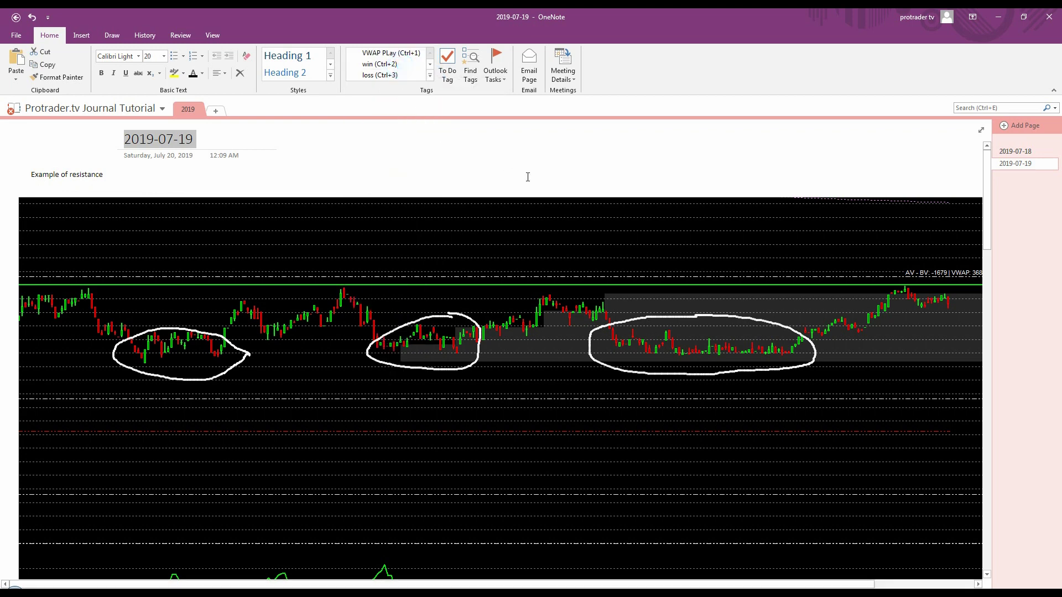
click(470, 67)
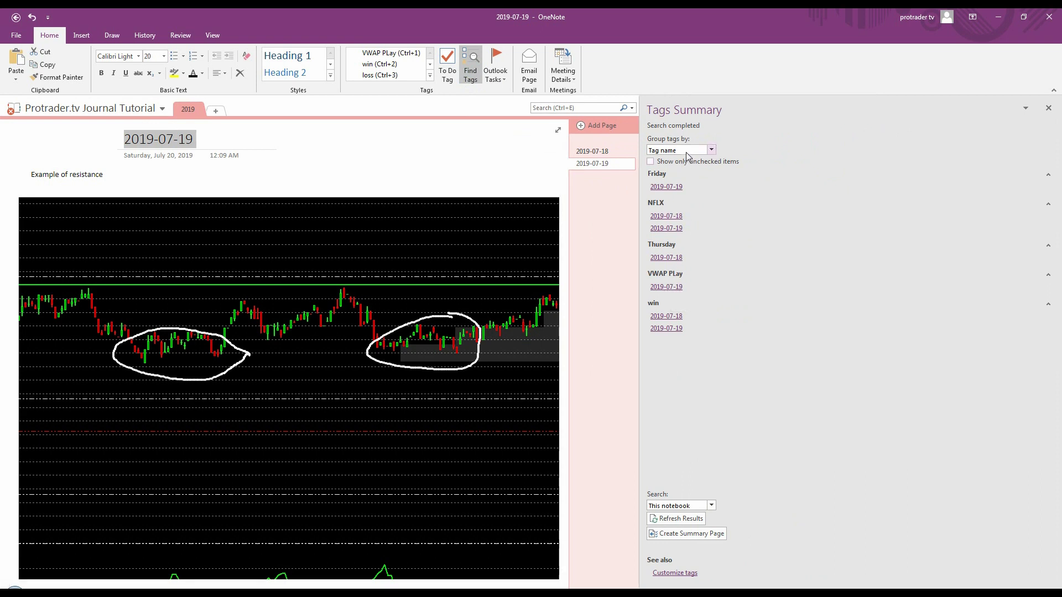
- Keep Tags Summary grouped by tag name and refresh it to list 2019-07-19 under VWAP PLay and win
click(711, 150)
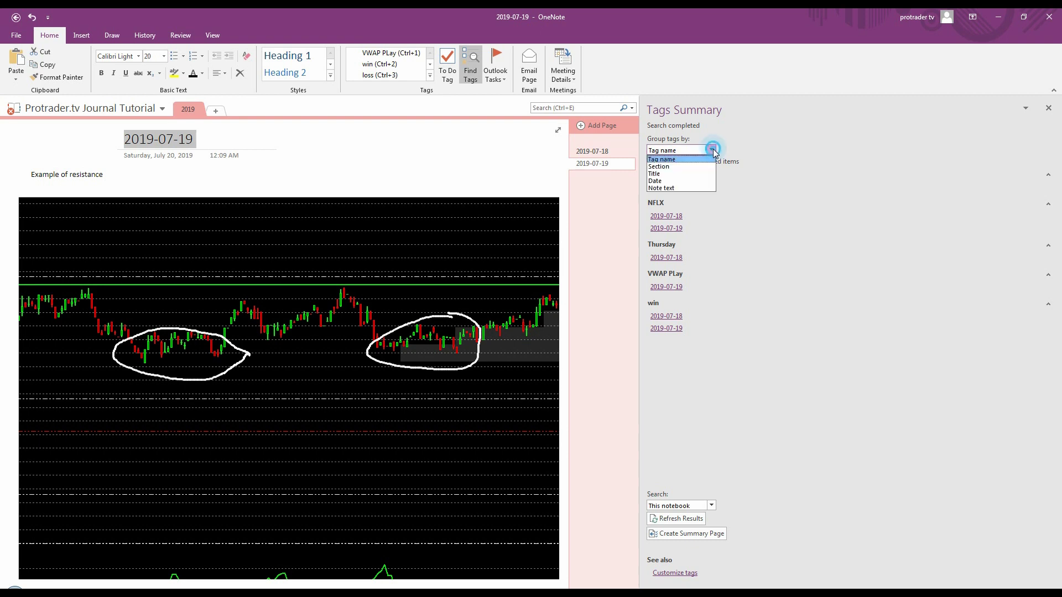
click(772, 204)
click(674, 187)
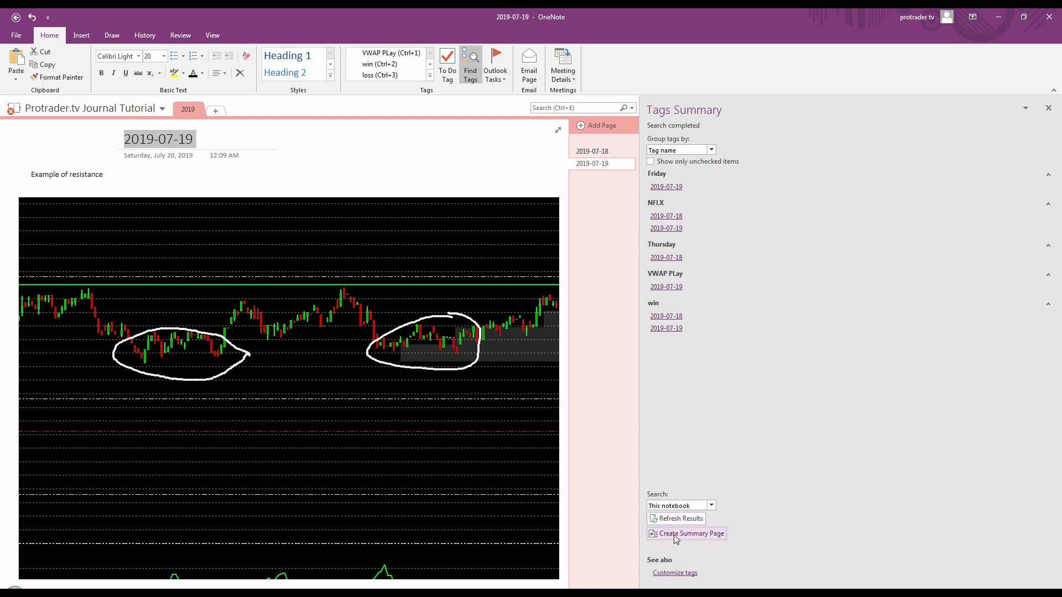
click(676, 519)
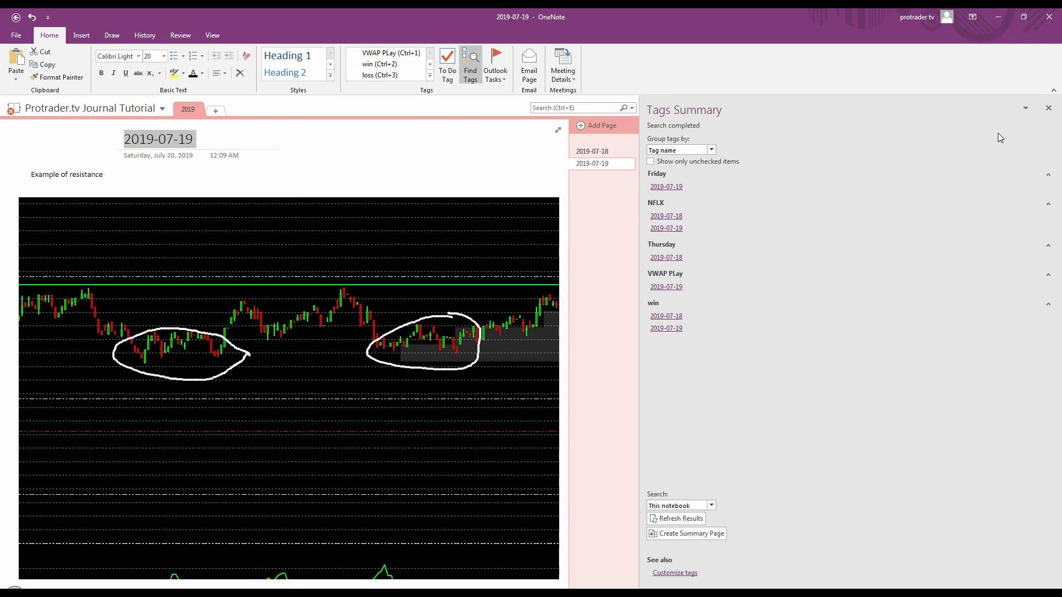
- Apply the loss tag to the 2019-07-19 note and reopen Tags Summary
click(1048, 107)
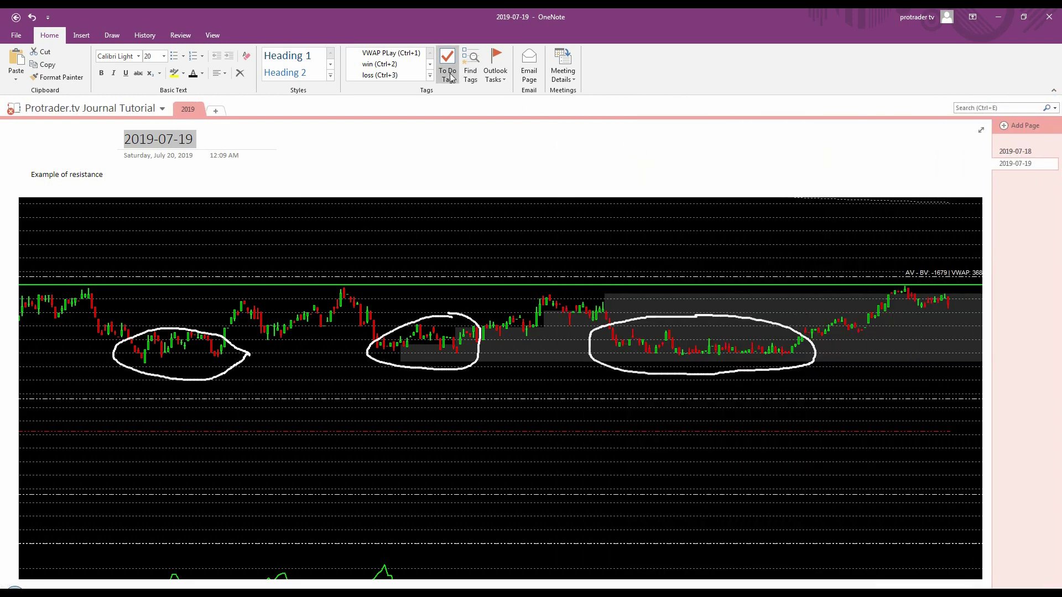
click(430, 75)
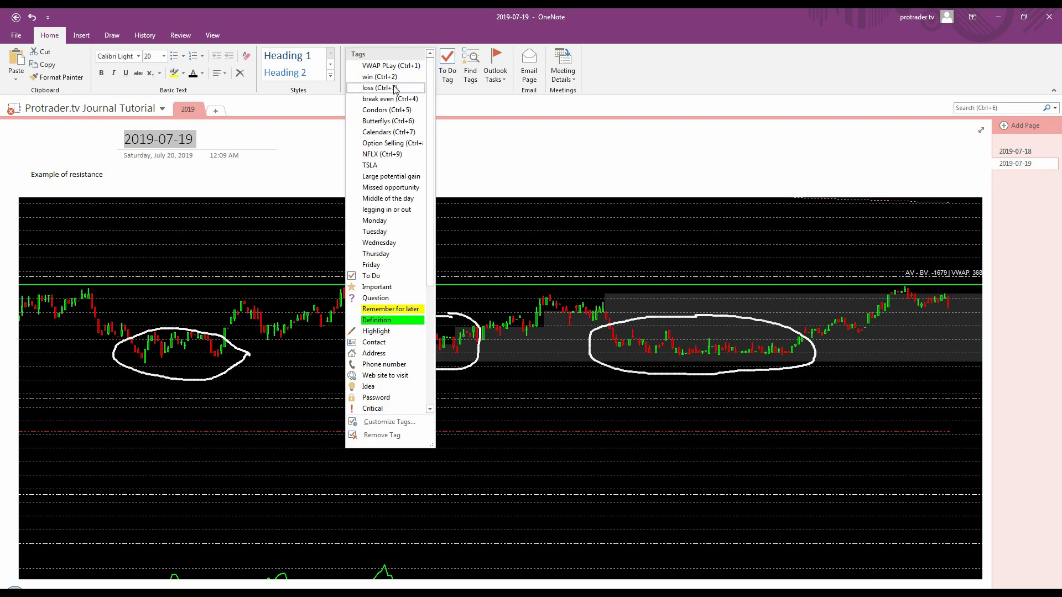
click(430, 75)
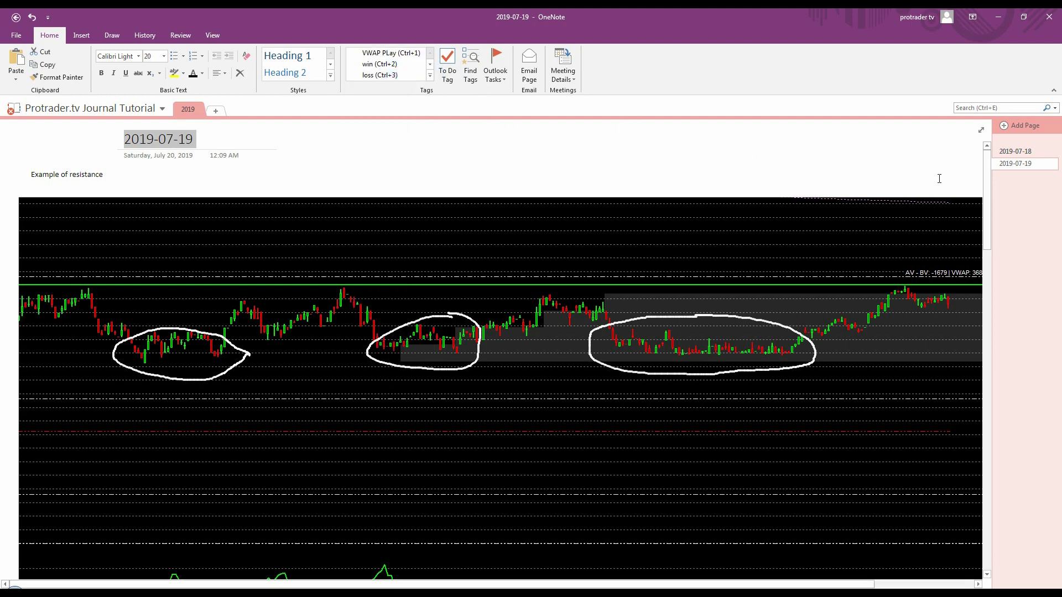
click(470, 69)
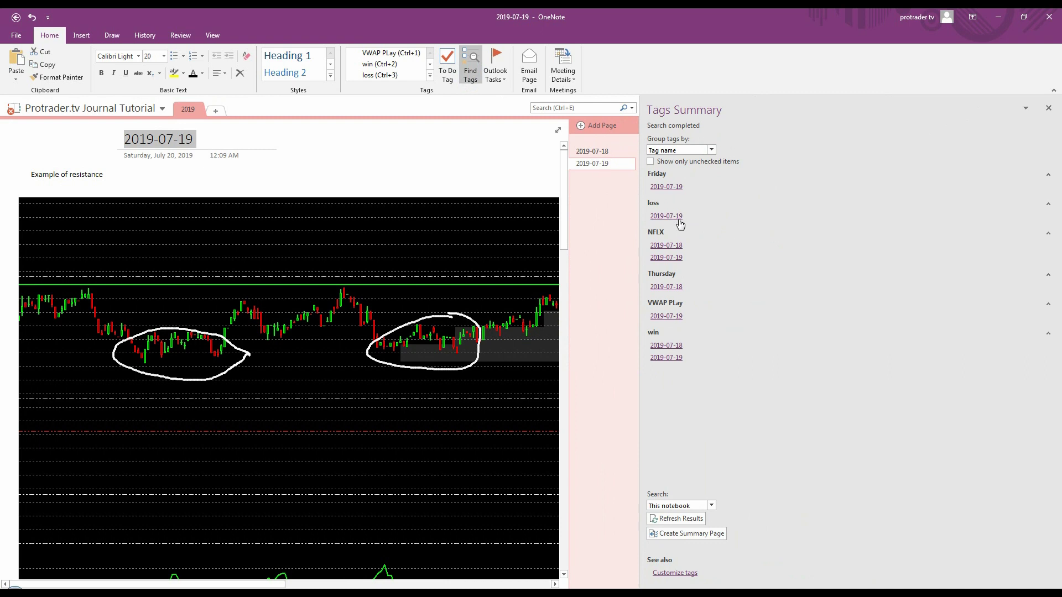
- Test the win, loss and Thursday result links between the 2019-07-18 and 2019-07-19 pages
click(672, 346)
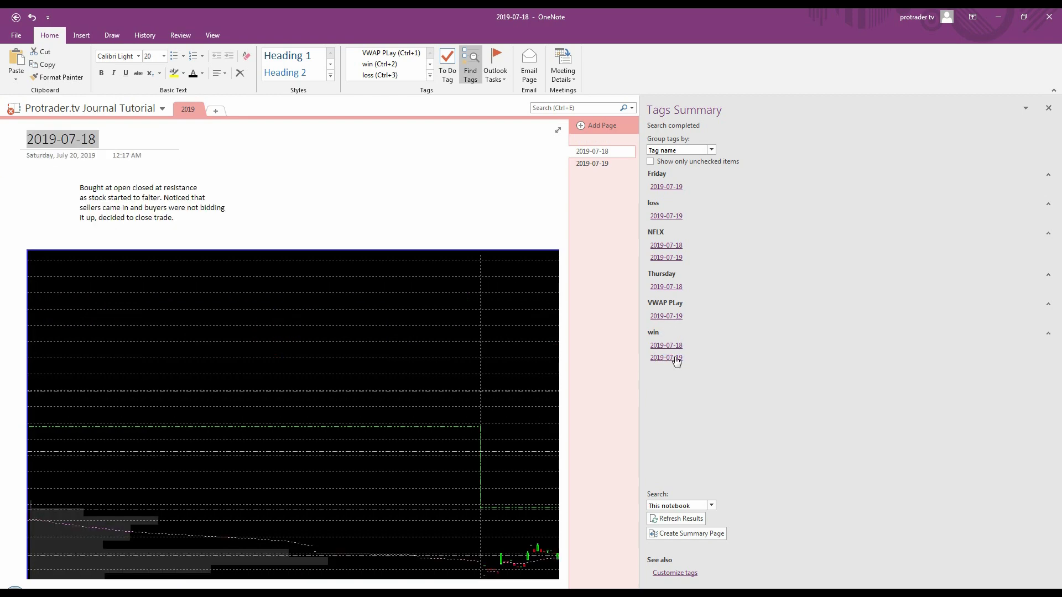
click(673, 358)
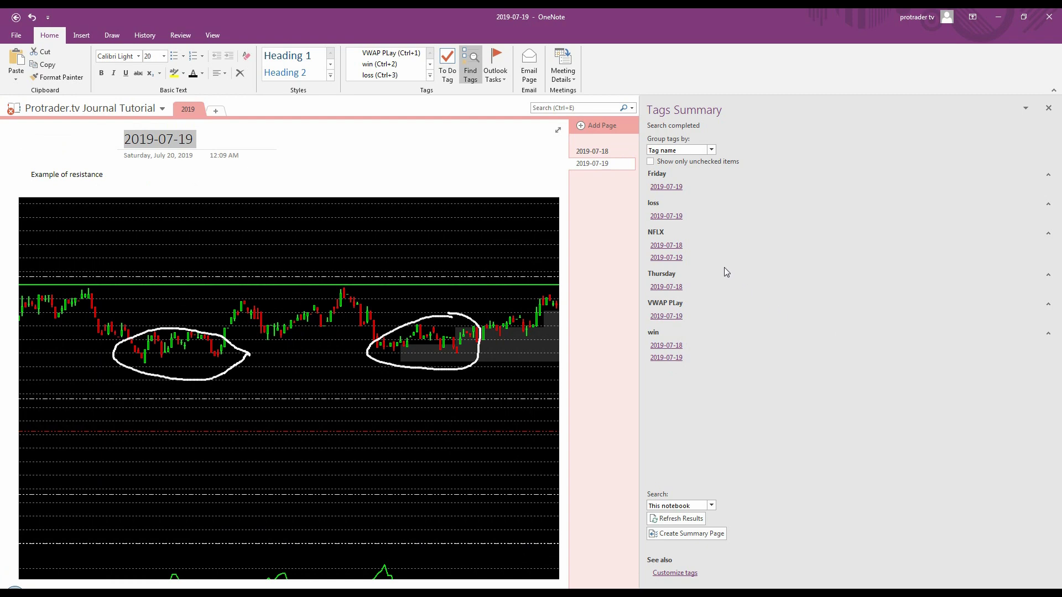
click(676, 218)
click(675, 287)
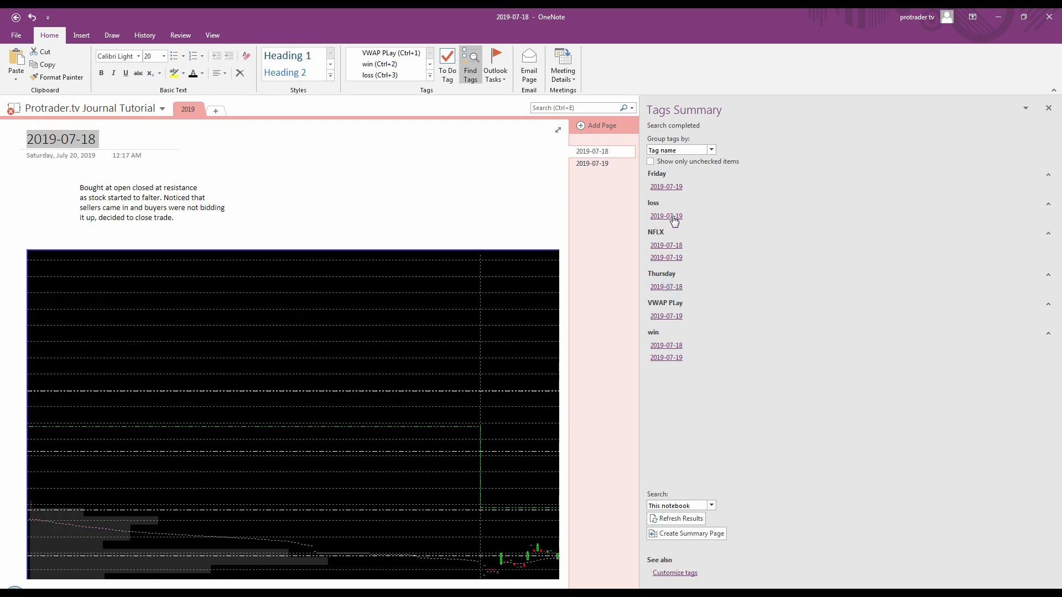
click(676, 217)
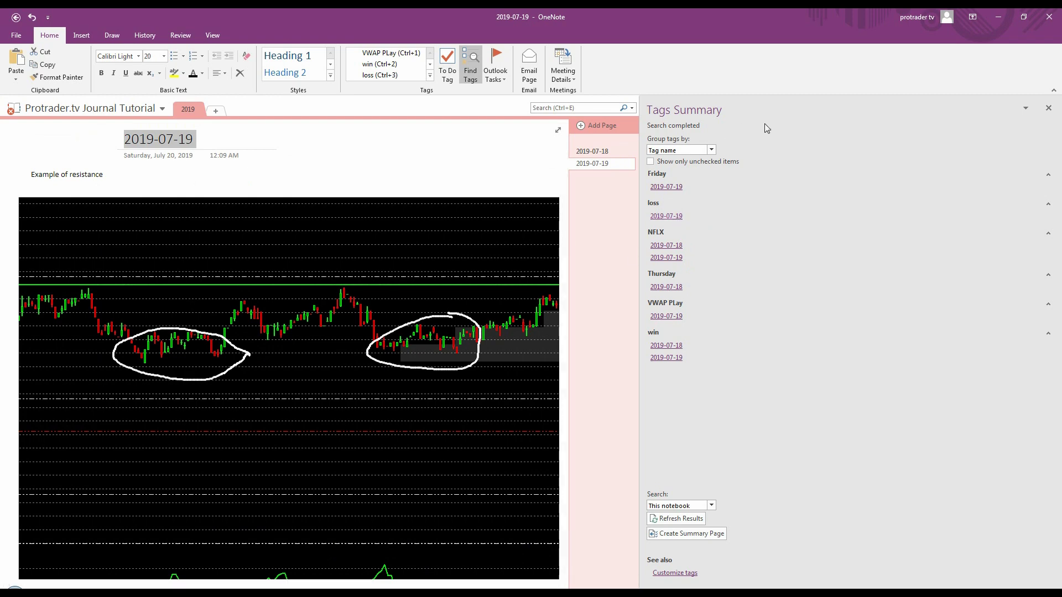
- Reopen Tags Summary and jump between the 2019-07-18 and 2019-07-19 win pages
click(1048, 108)
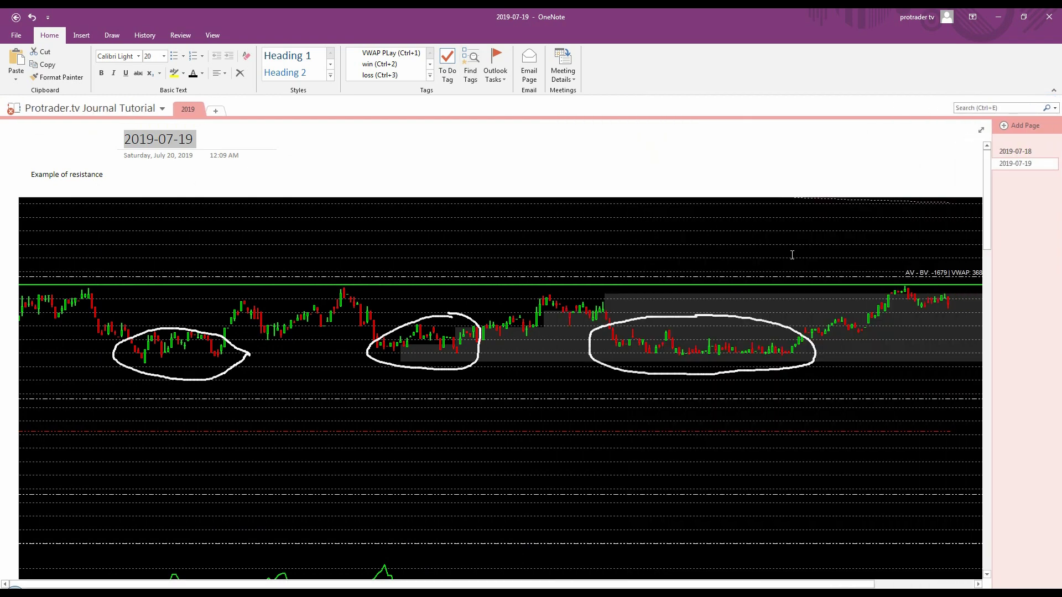
mouse_move(985, 227)
mouse_down()
mouse_move(1002, 386)
mouse_move(998, 462)
mouse_move(965, 562)
mouse_move(973, 316)
mouse_move(940, 343)
mouse_move(977, 367)
mouse_move(976, 398)
mouse_move(988, 159)
mouse_up()
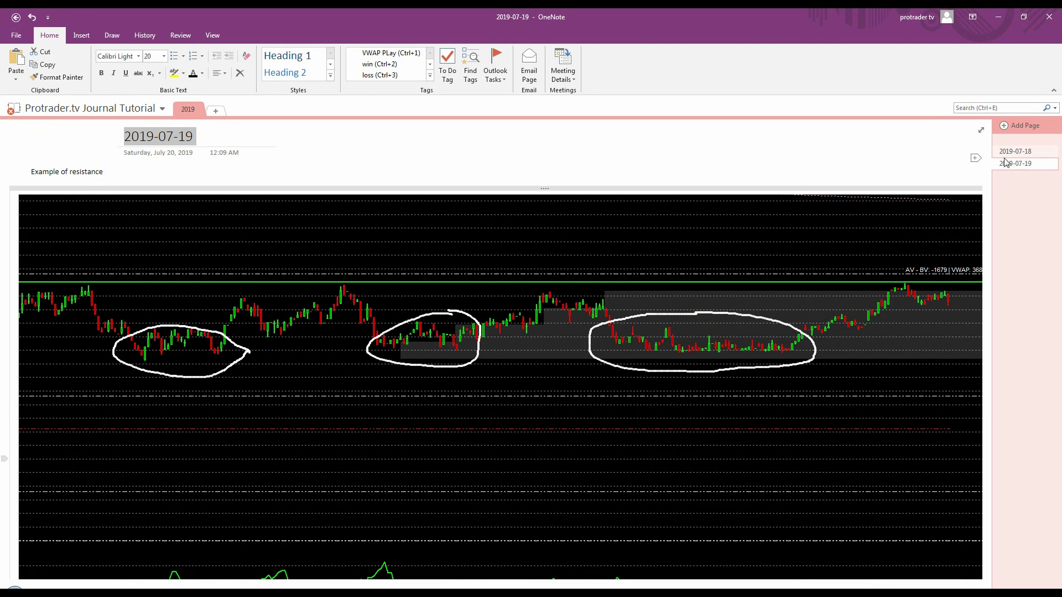
click(471, 73)
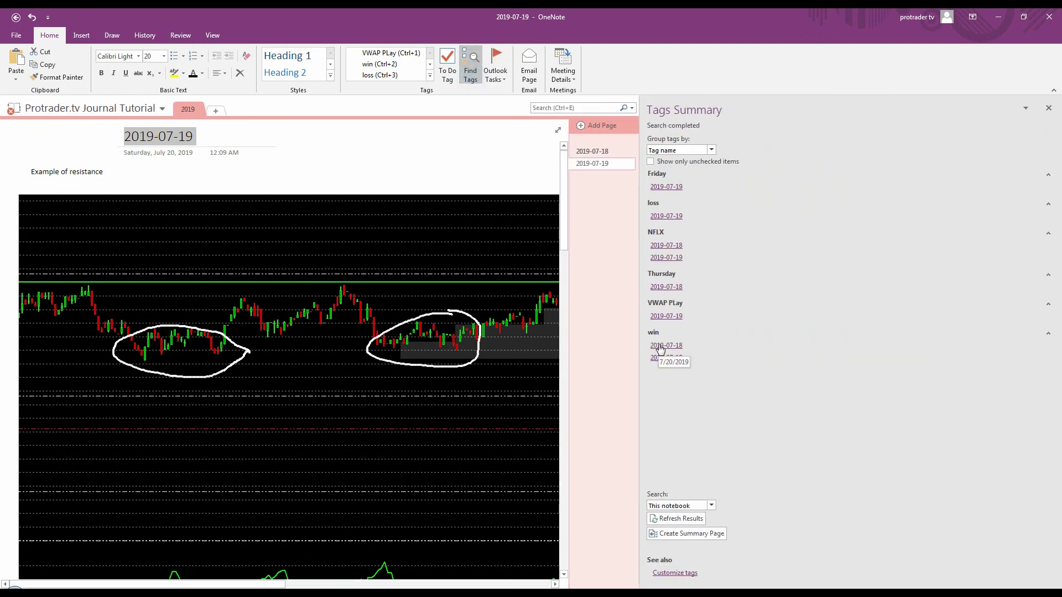
click(665, 344)
click(666, 357)
click(430, 75)
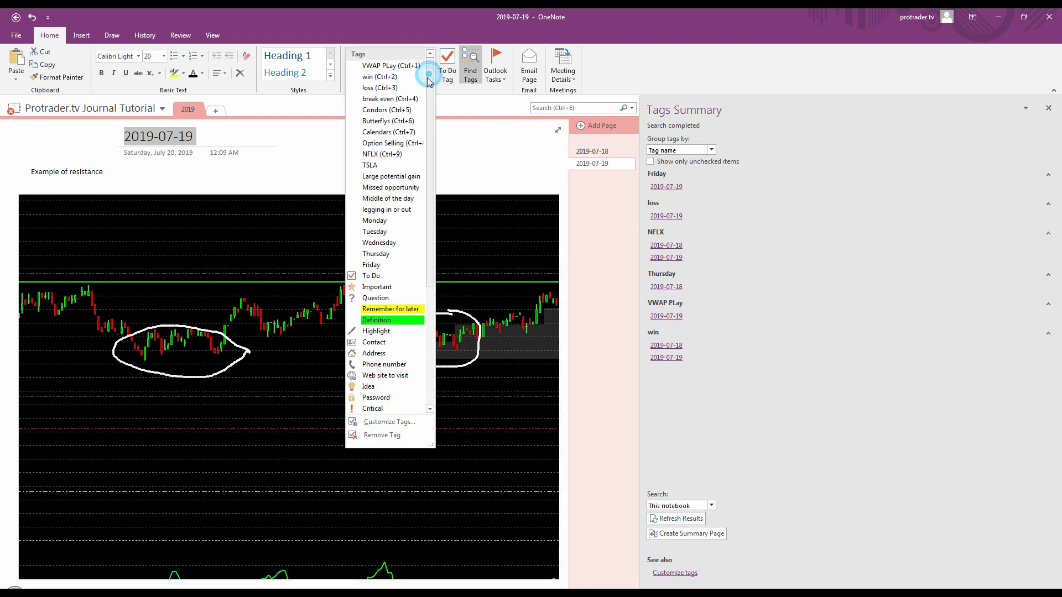
- Tag the 2019-07-19 note with legging in or out and Option Selling, then refresh Tags Summary
click(396, 211)
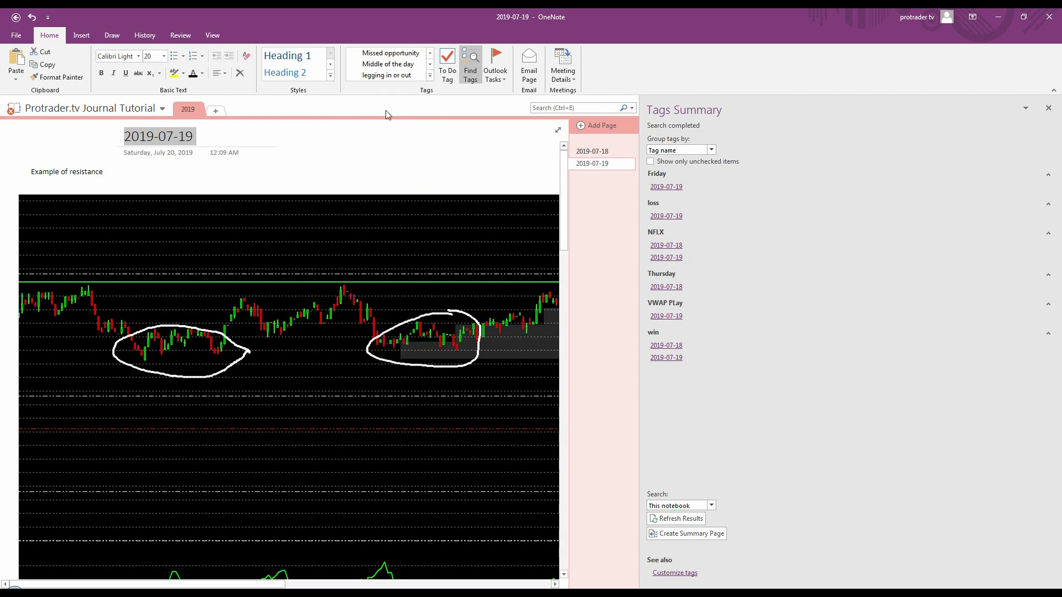
click(430, 75)
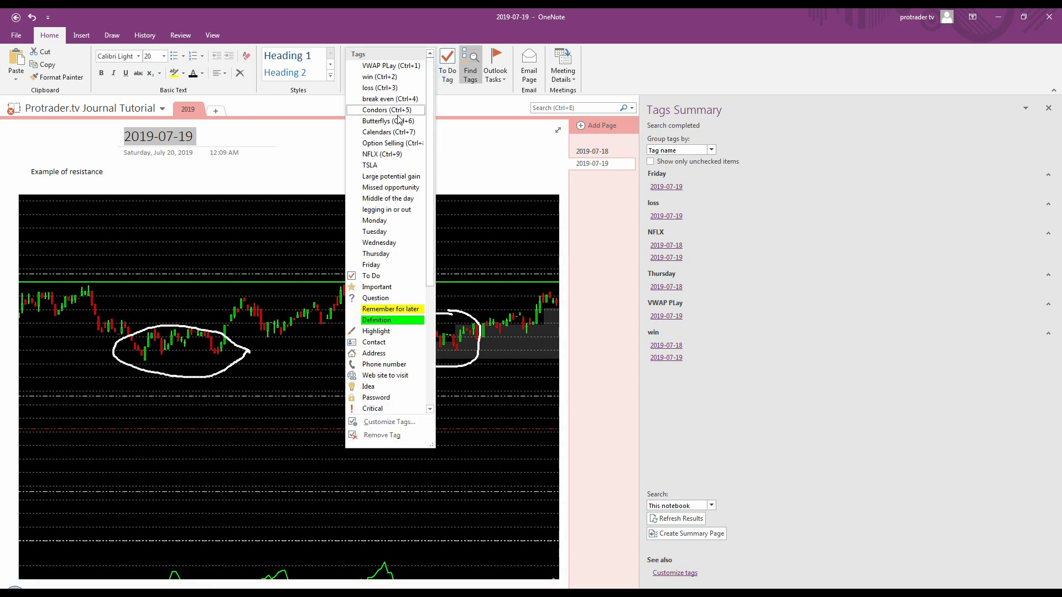
click(400, 143)
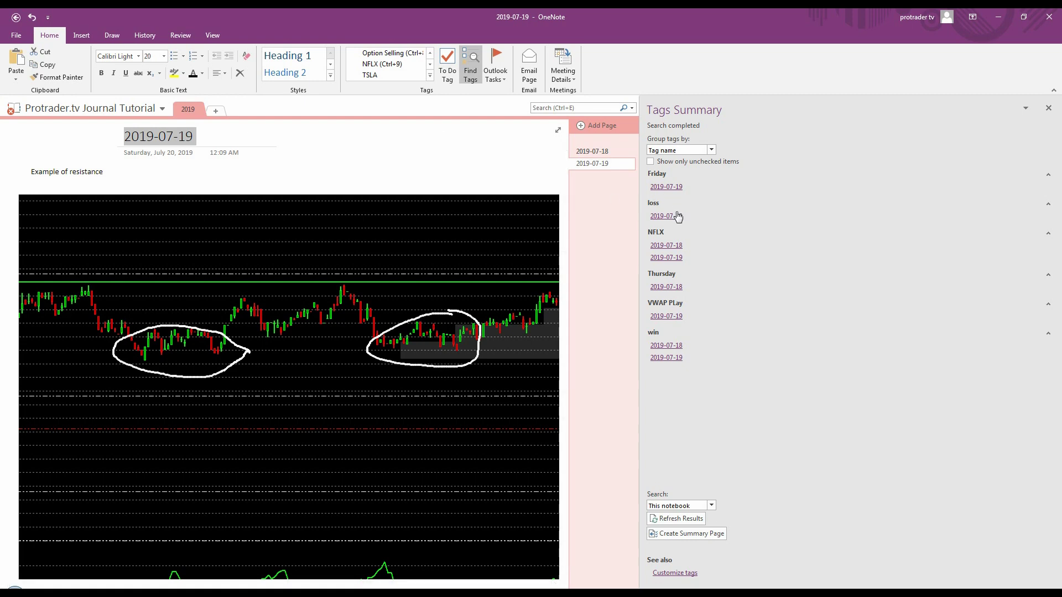
click(1048, 108)
click(471, 73)
- Check the Option Selling, Thursday, NFLX and legging in or out result links
click(684, 319)
click(672, 345)
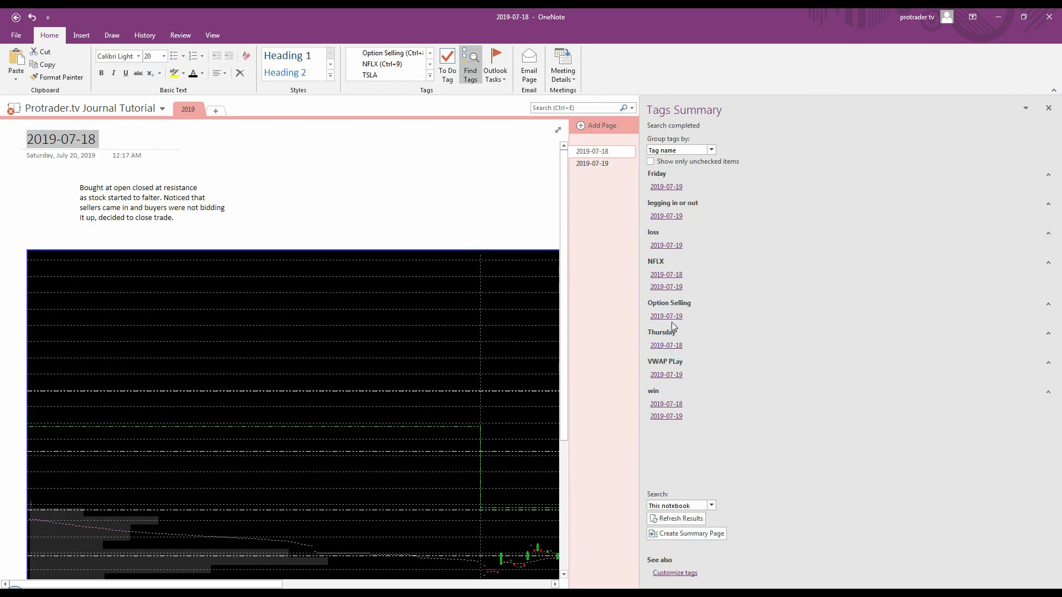
click(671, 315)
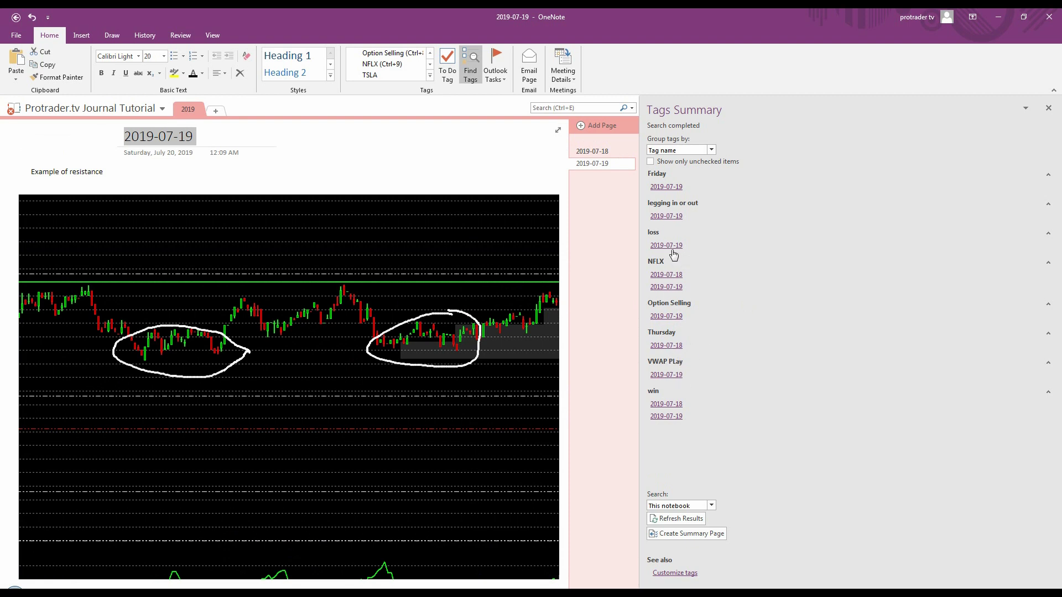
click(676, 274)
click(672, 217)
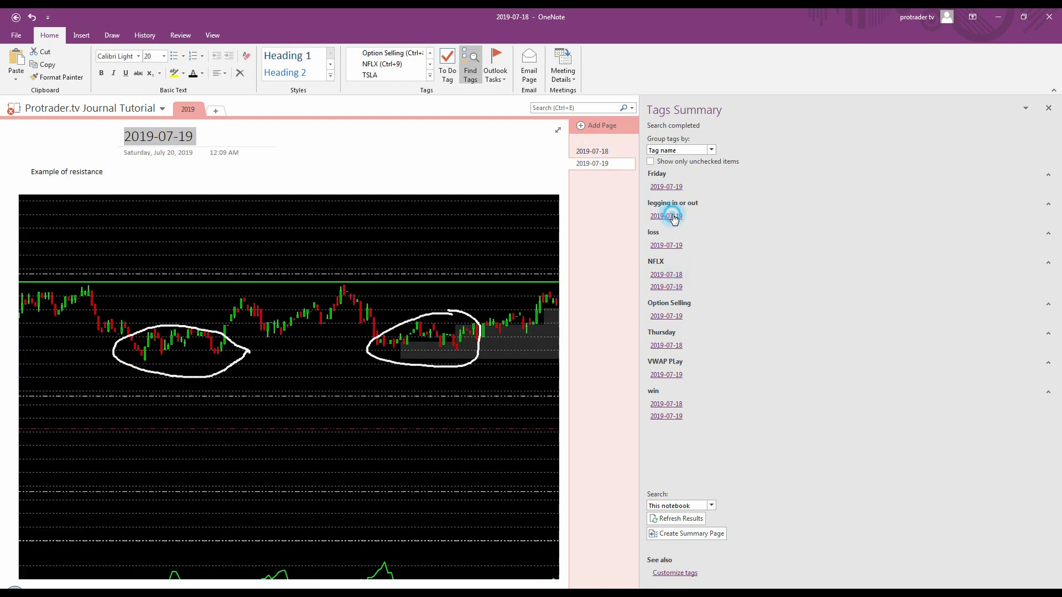
click(430, 76)
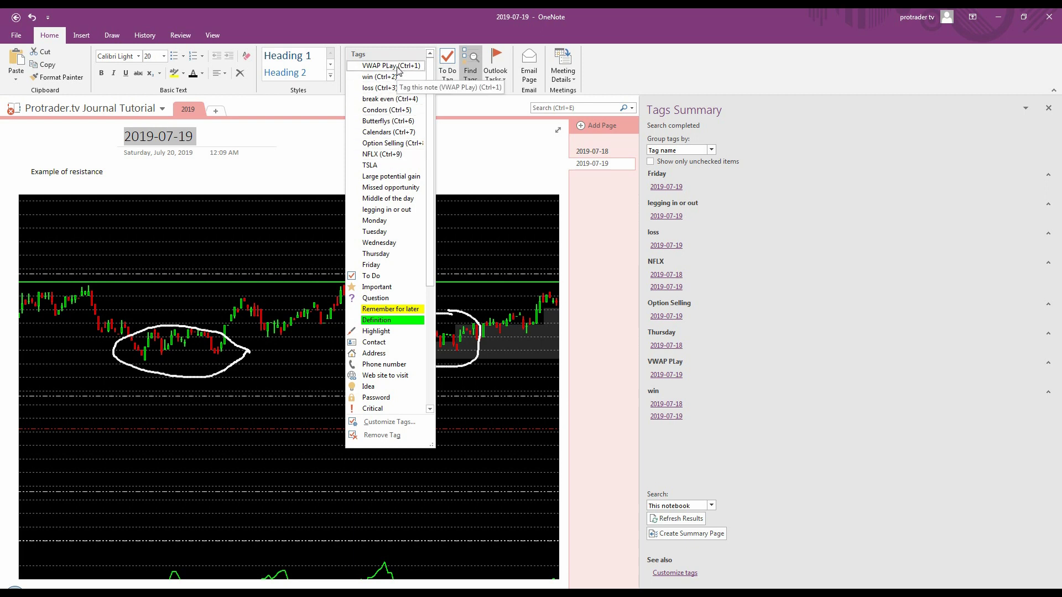
- In Customize Tags, move VWAP PLay eight places down so it sits last, and confirm
click(390, 421)
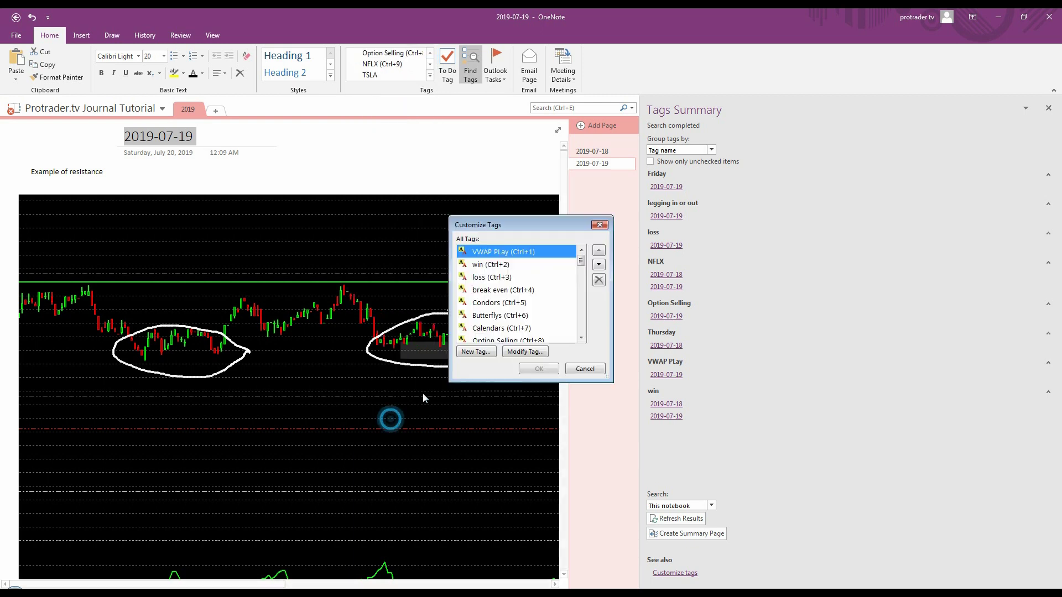
click(599, 264)
click(599, 265)
click(599, 264)
click(599, 265)
click(599, 265)
click(599, 264)
click(599, 264)
click(599, 264)
click(599, 265)
click(599, 264)
click(599, 265)
click(545, 368)
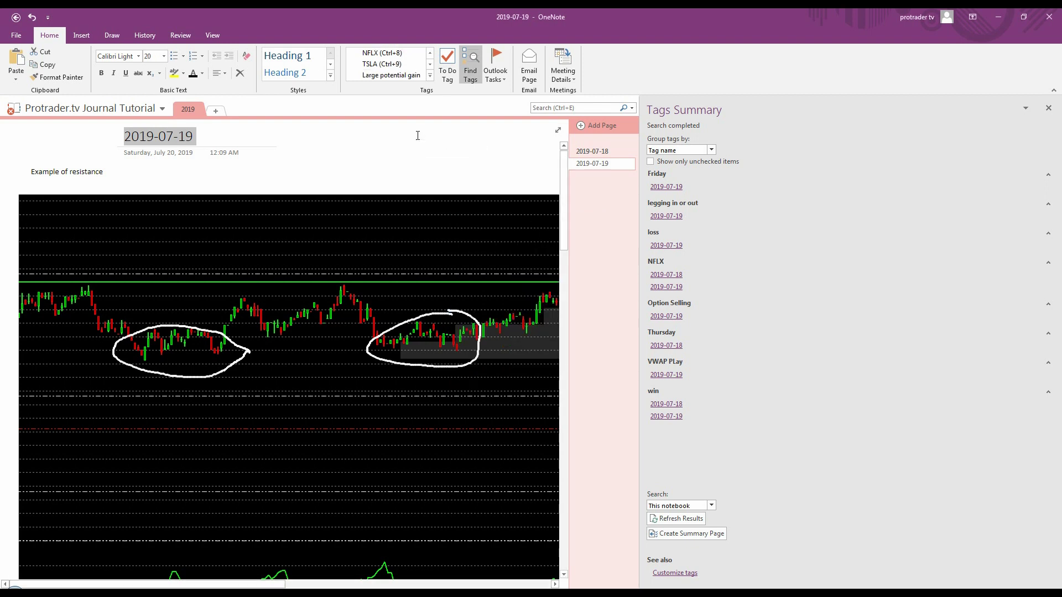
click(430, 76)
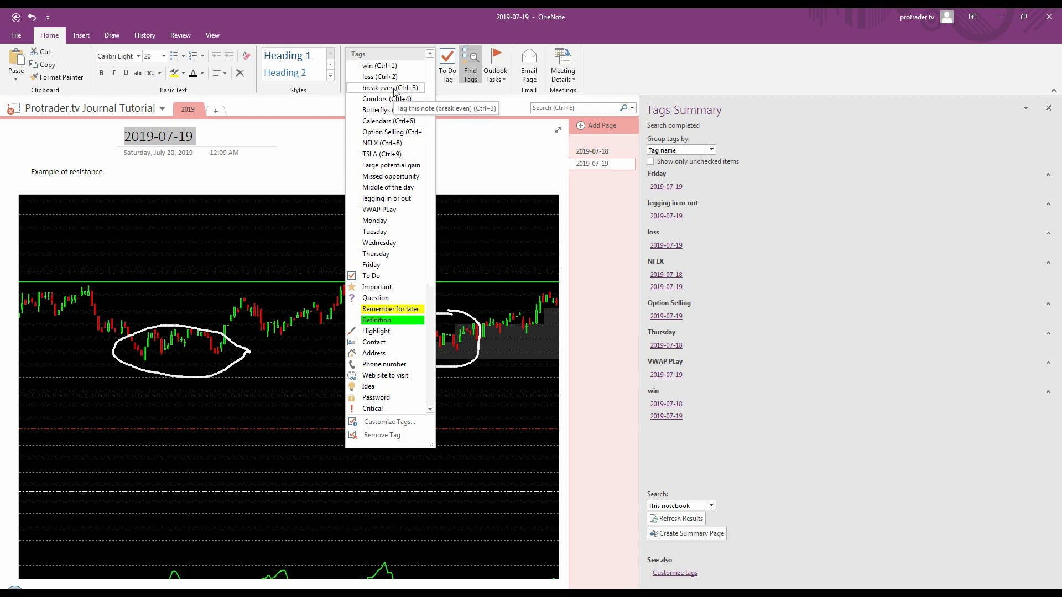
click(297, 173)
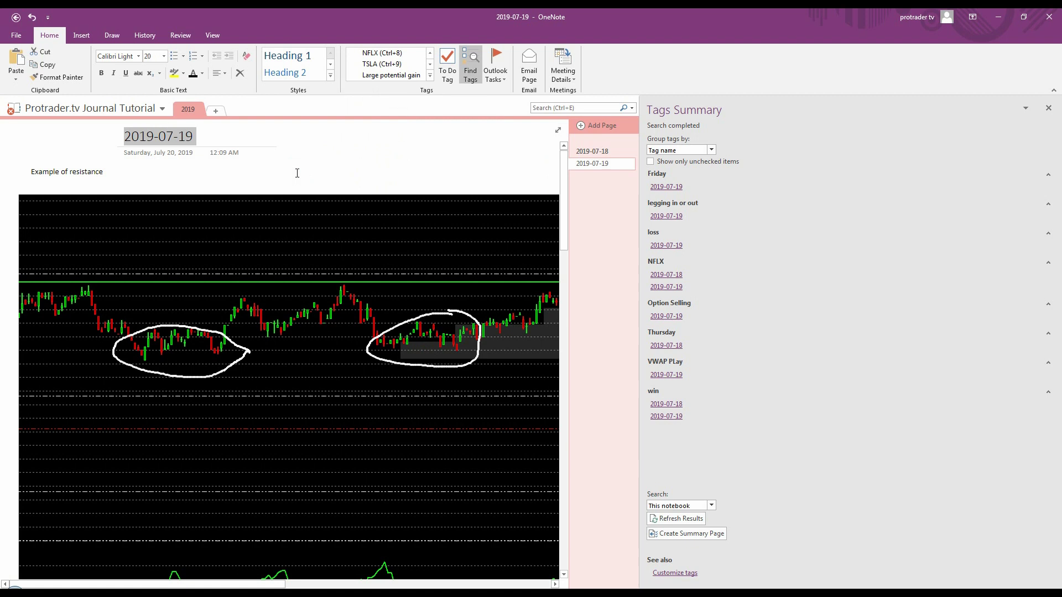